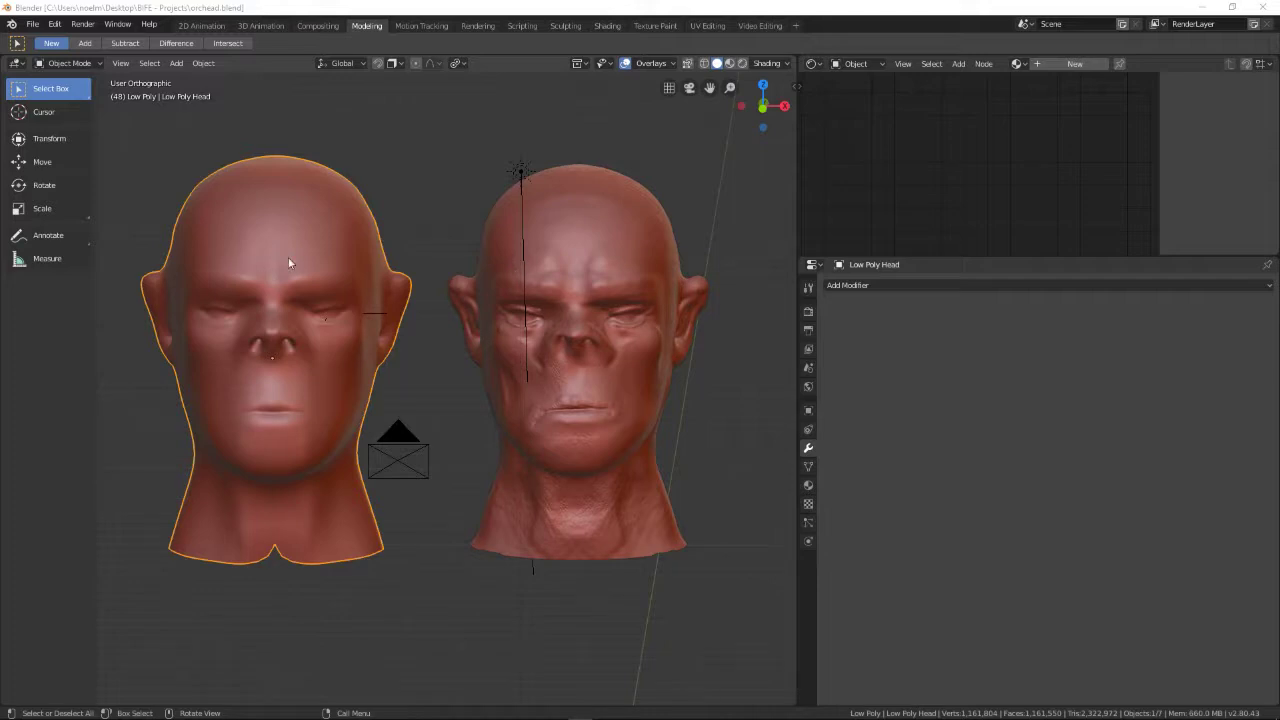
- Compare the smooth low-poly head with the detailed high-poly head and check the material slots of both
middle_click_drag(589, 325, 537, 347)
left_click(576, 208)
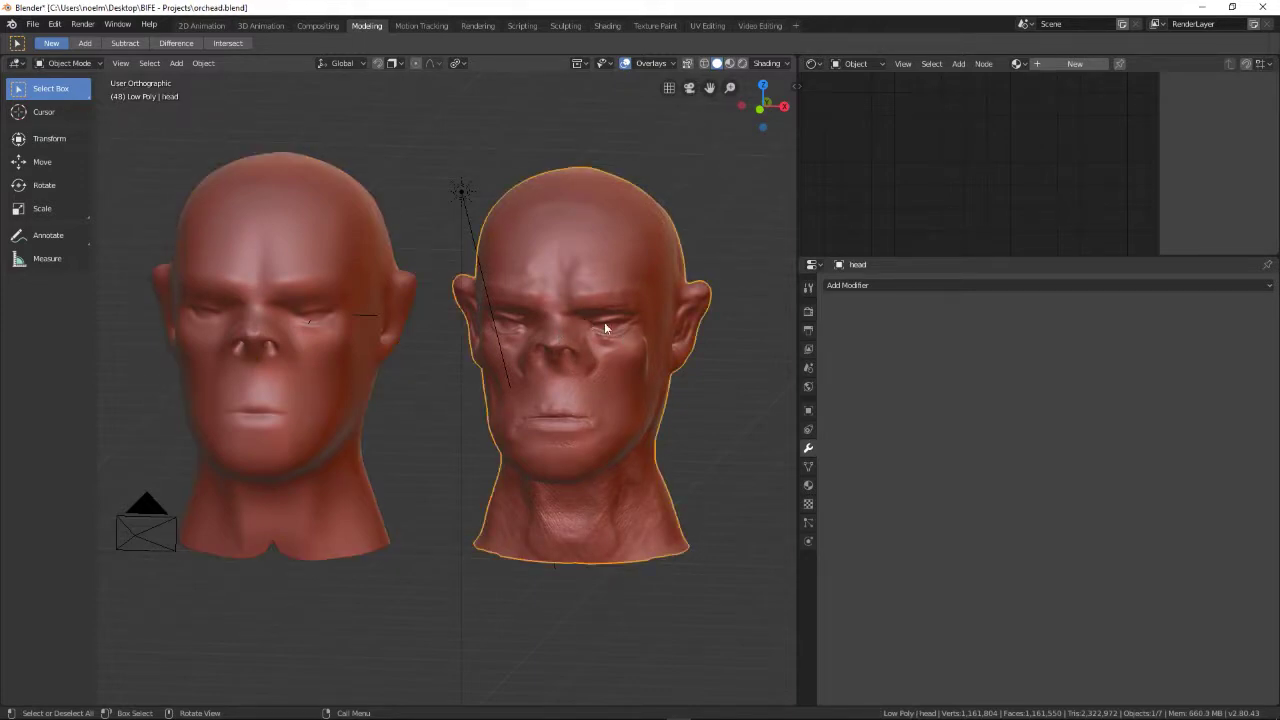
left_click(293, 229)
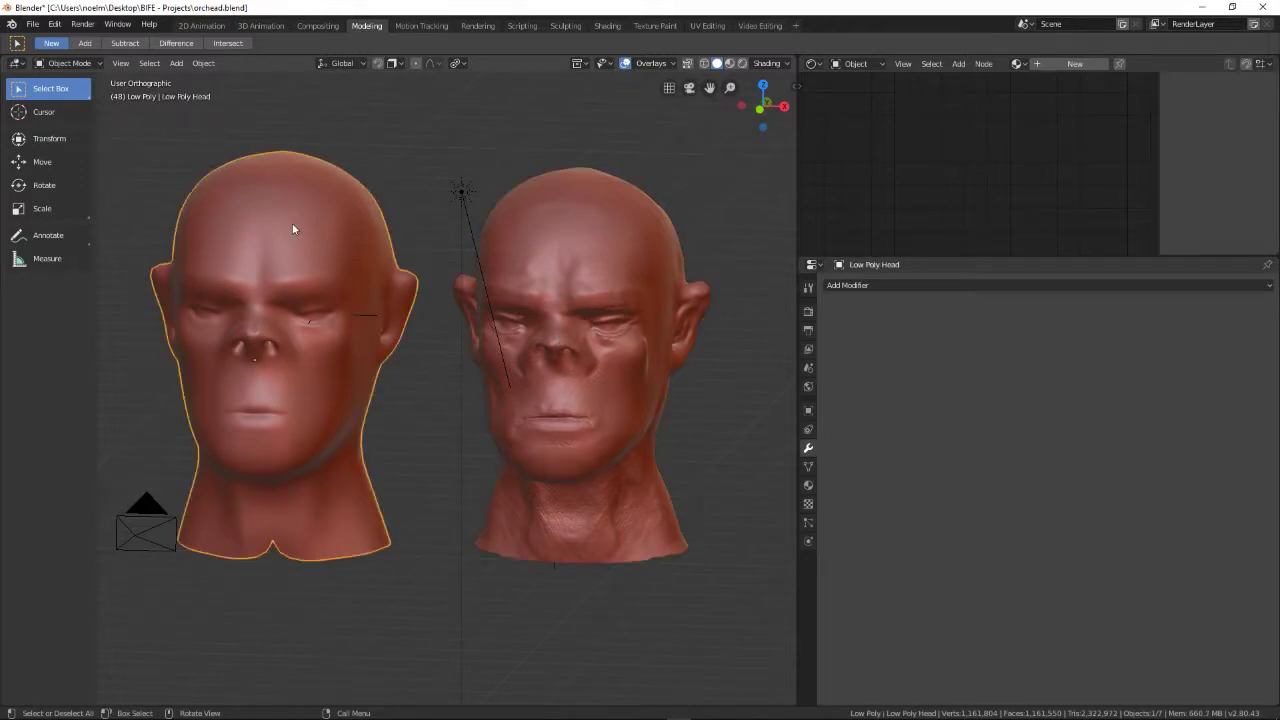
middle_click_drag(410, 290, 461, 328)
key("KP_1")
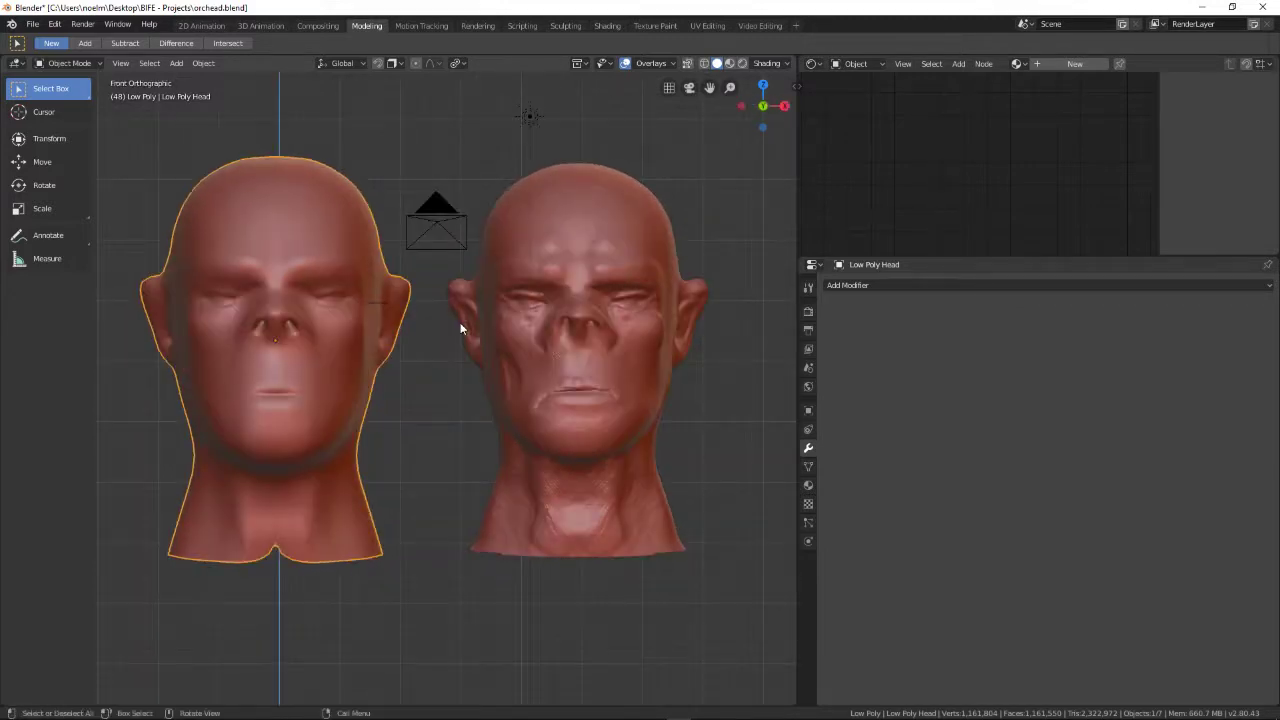
left_click(809, 485)
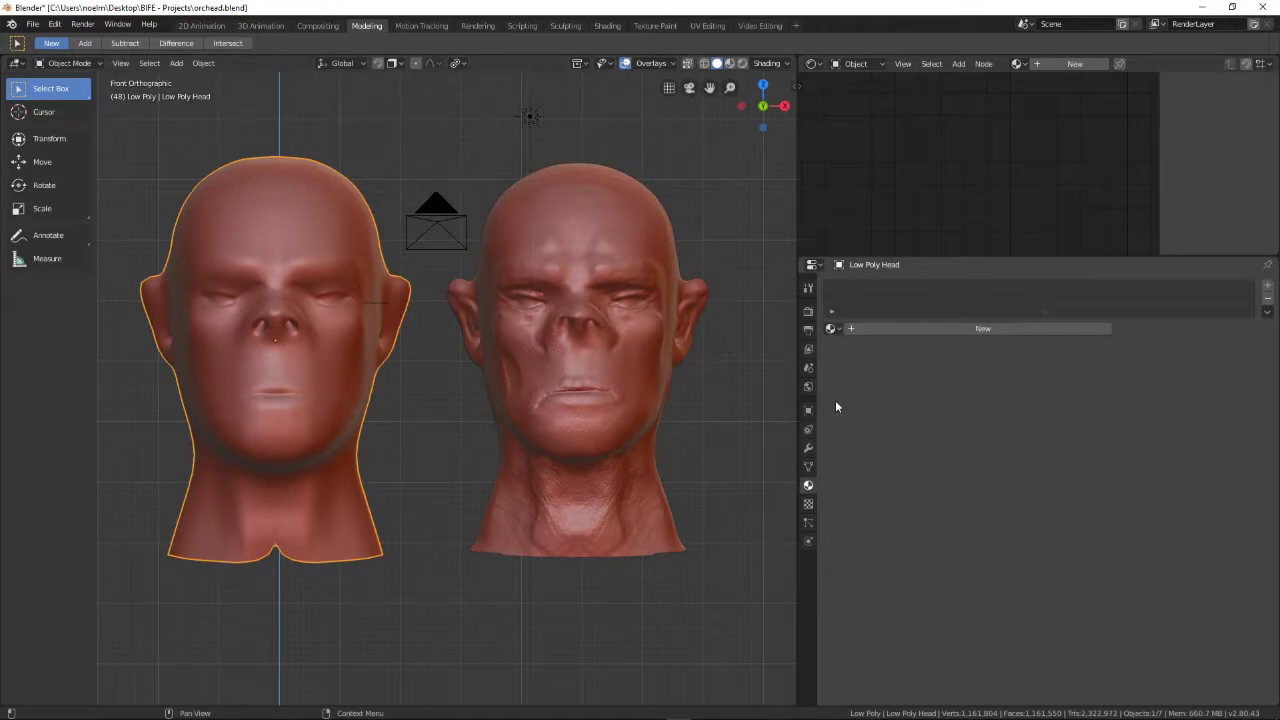
left_click(620, 268)
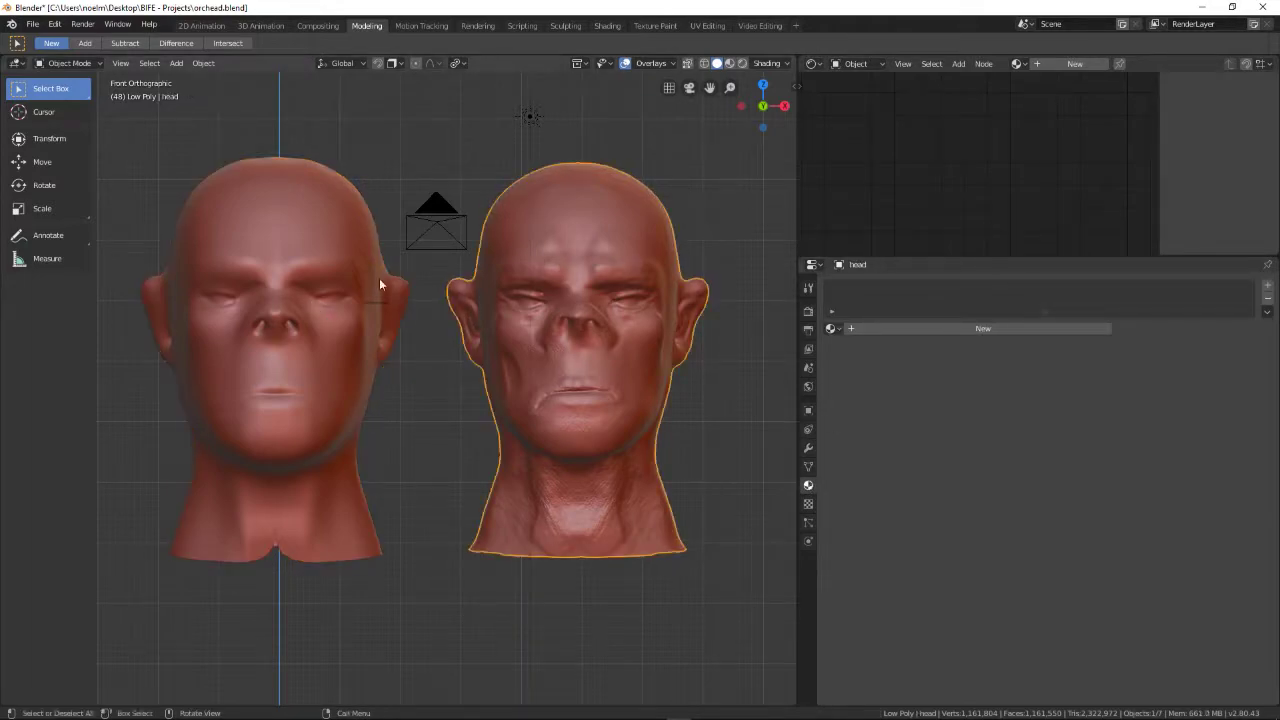
- Enter Edit Mode on the low-poly head and select only the edge loop running around its vertical centre line
left_click(315, 266)
key("Tab")
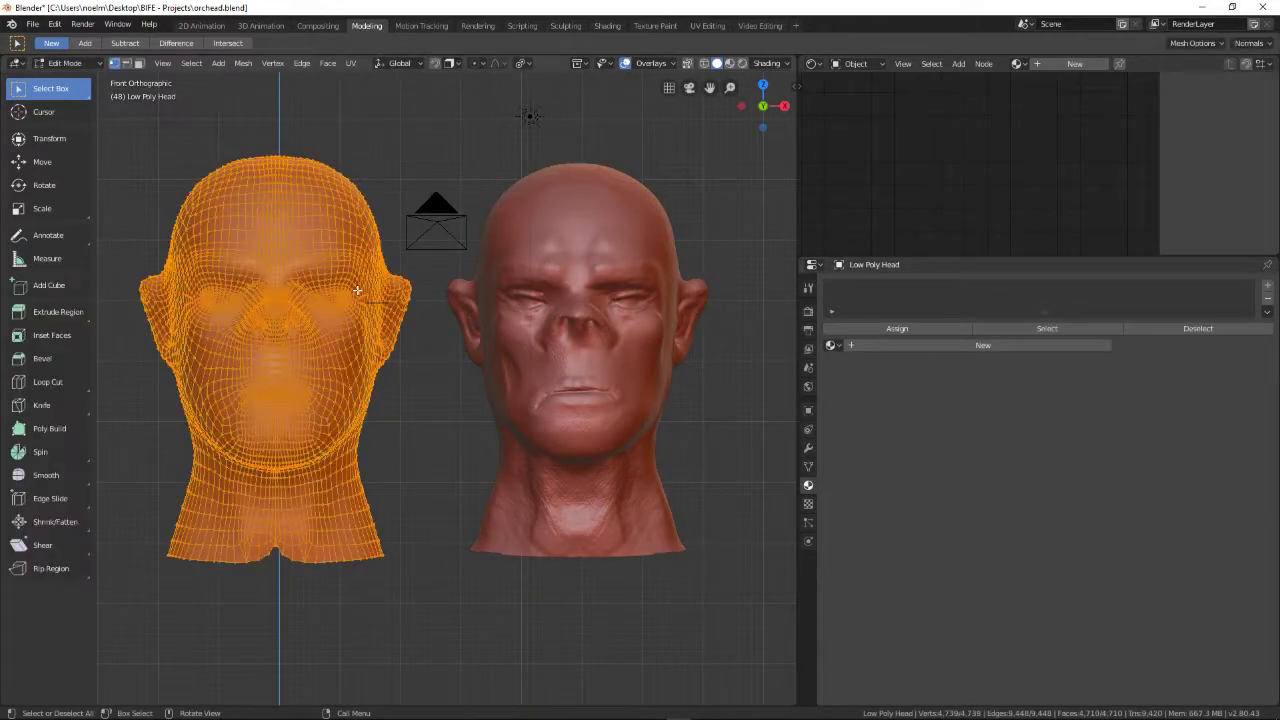
middle_click_drag(358, 300, 820, 348)
middle_click_drag(690, 354, 584, 372)
scroll(584, 372, "up", 1)
scroll(570, 355, "up", 2)
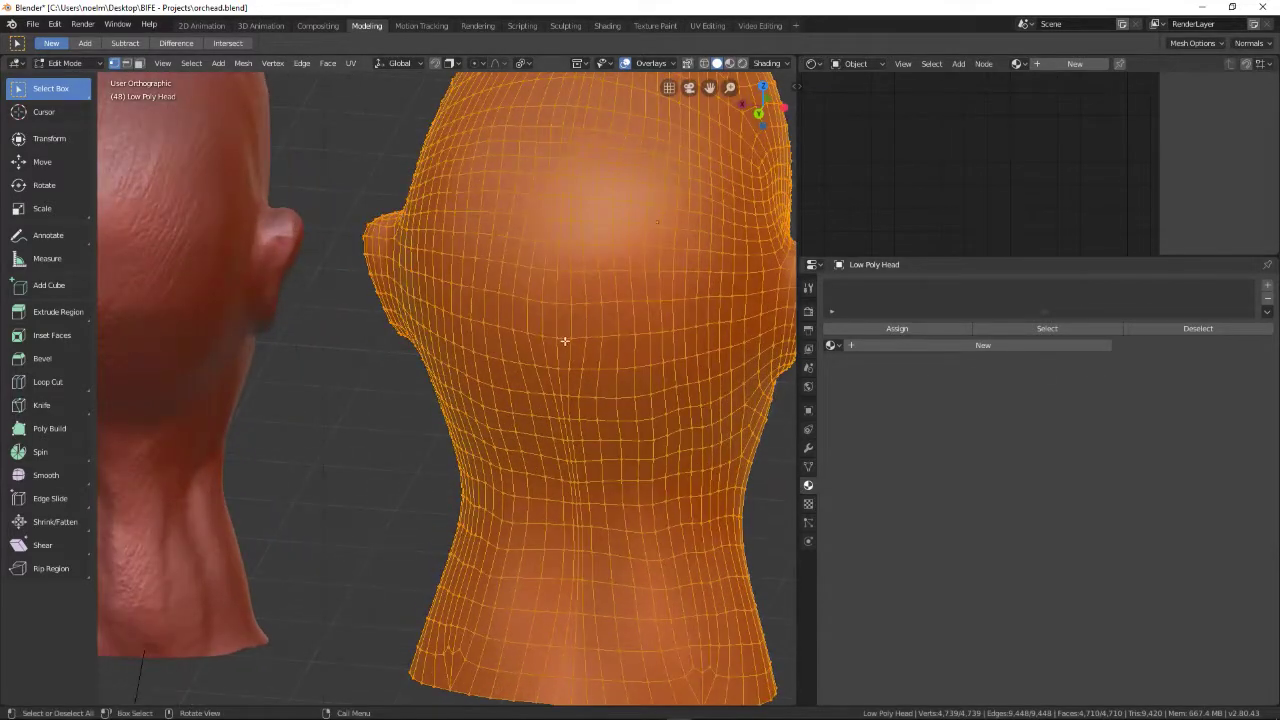
left_click(554, 322, "alt")
scroll(554, 320, "down", 1)
scroll(554, 320, "down", 3)
middle_click_drag(543, 350, 458, 362)
- Deselect the face part of the centre loop and mark the remaining edges over the crown and back of the head as a seam
key("c")
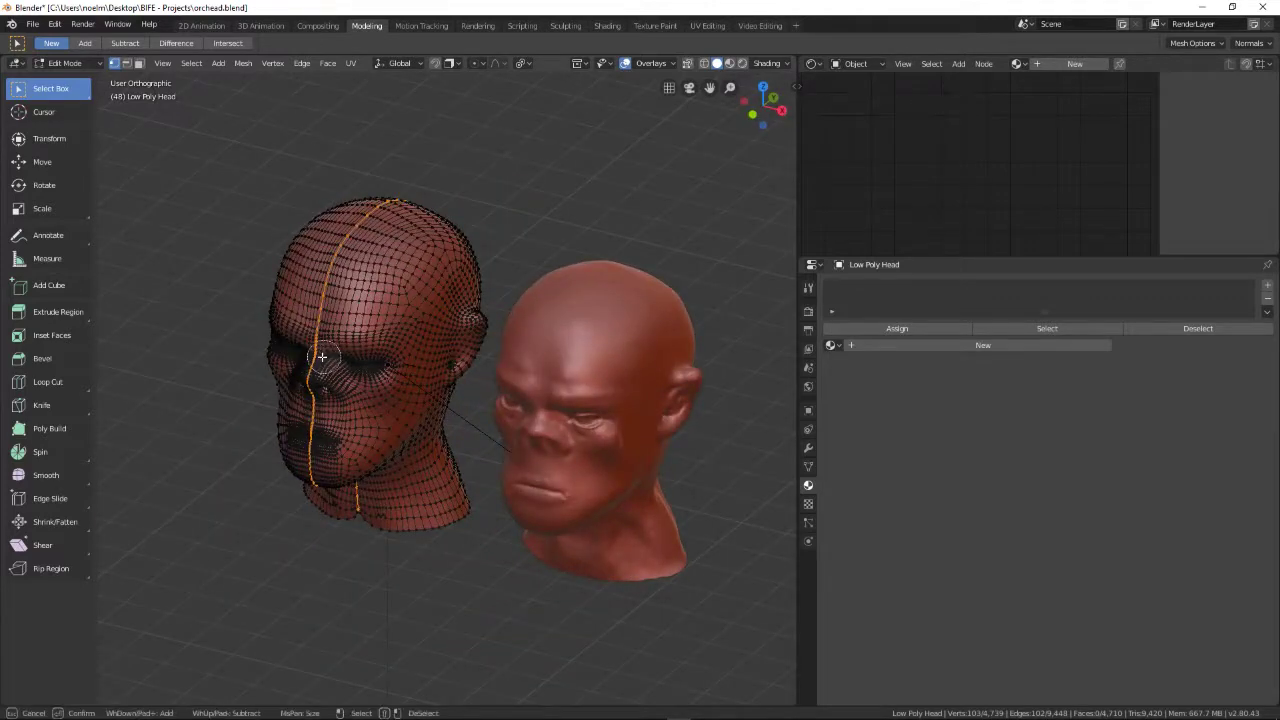
mouse_move(322, 325)
middle_mouse_down()
mouse_move(340, 260)
mouse_move(311, 434)
mouse_move(336, 491)
mouse_move(336, 404)
mouse_move(360, 438)
mouse_move(126, 508)
mouse_move(434, 429)
mouse_move(409, 480)
middle_mouse_up()
key("Escape")
key("c")
key("Escape")
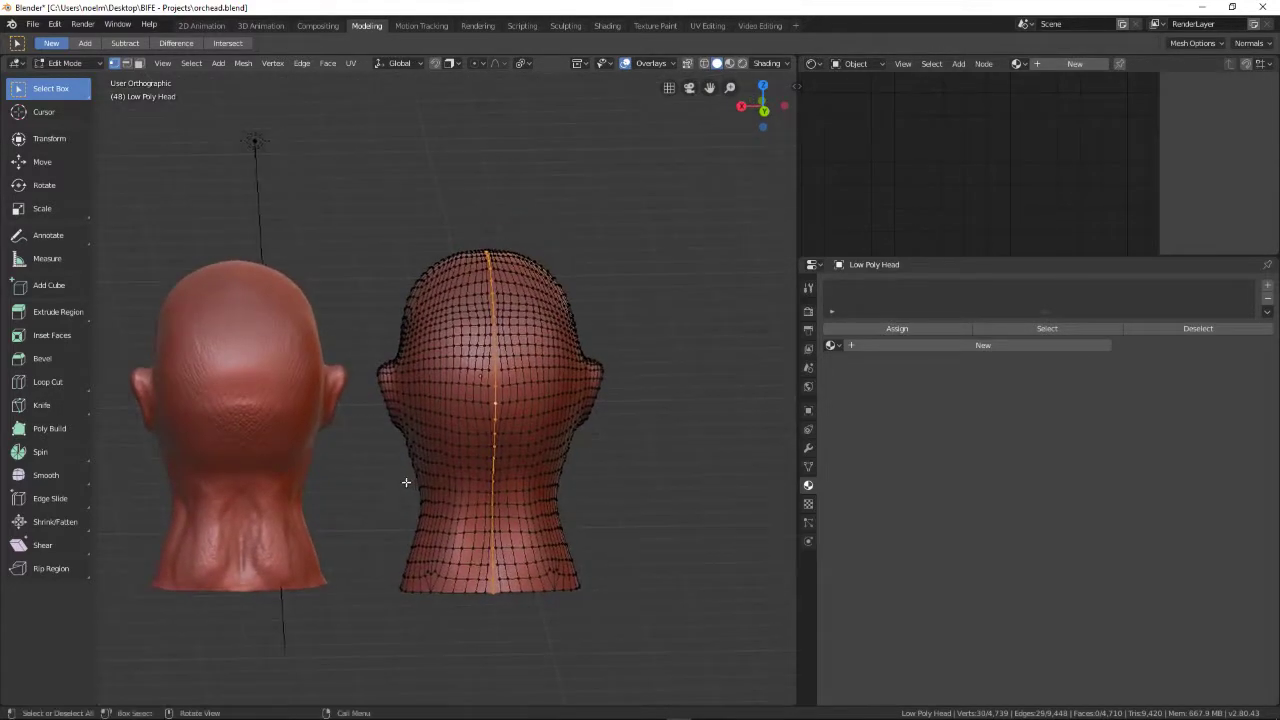
scroll(394, 414, "up", 5)
middle_click_drag(394, 414, 493, 330)
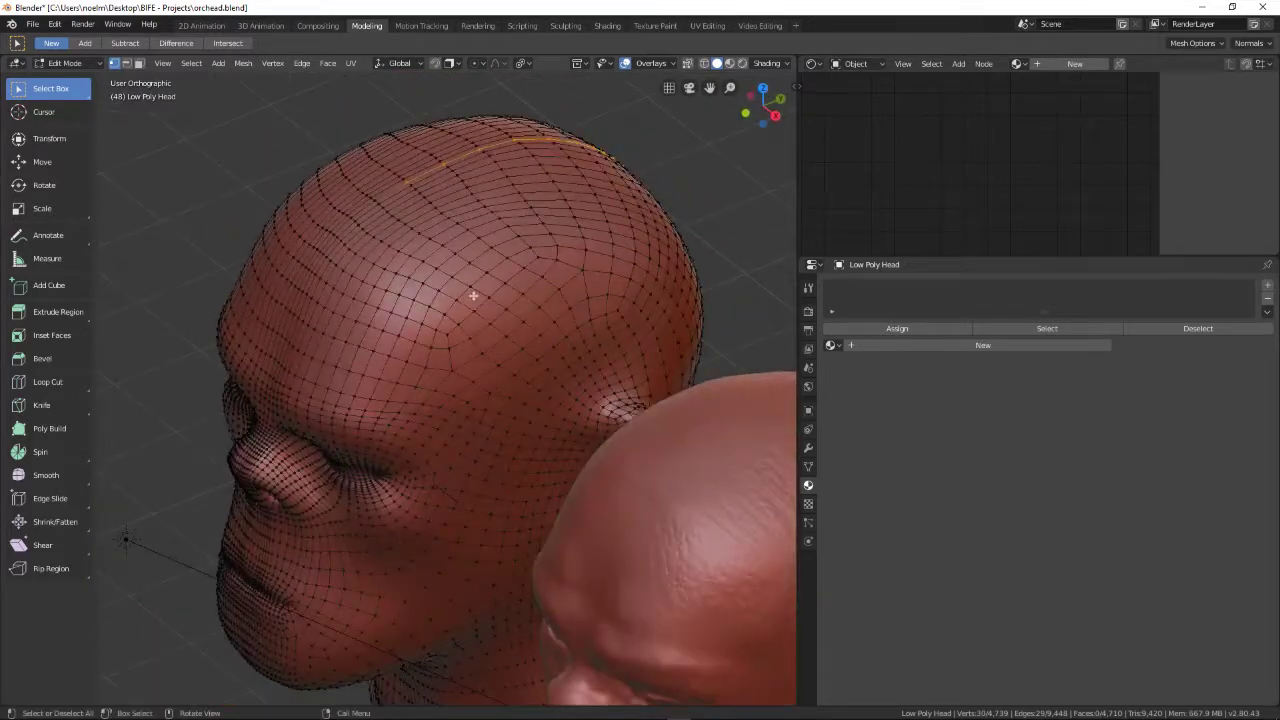
left_click(301, 63)
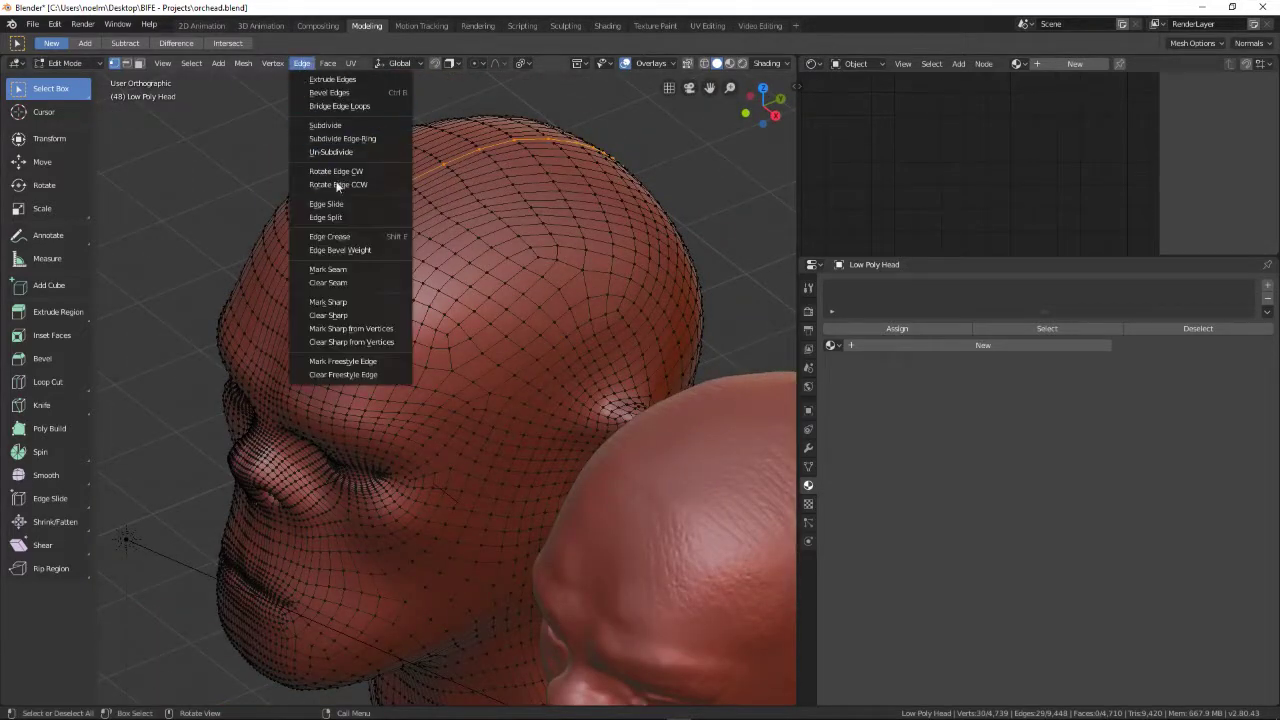
left_click(362, 270)
scroll(362, 270, "down", 5)
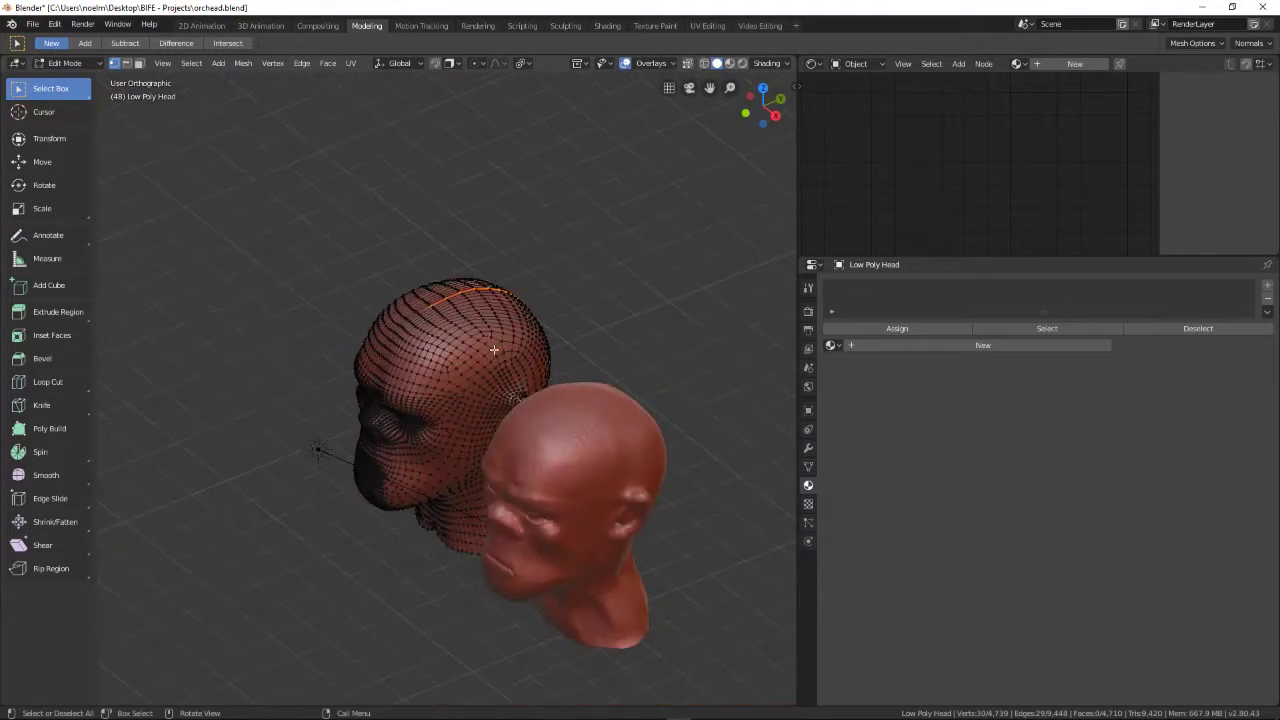
- Select the whole low-poly head mesh and unwrap it along the seam
middle_click_drag(362, 270, 417, 357)
key("a")
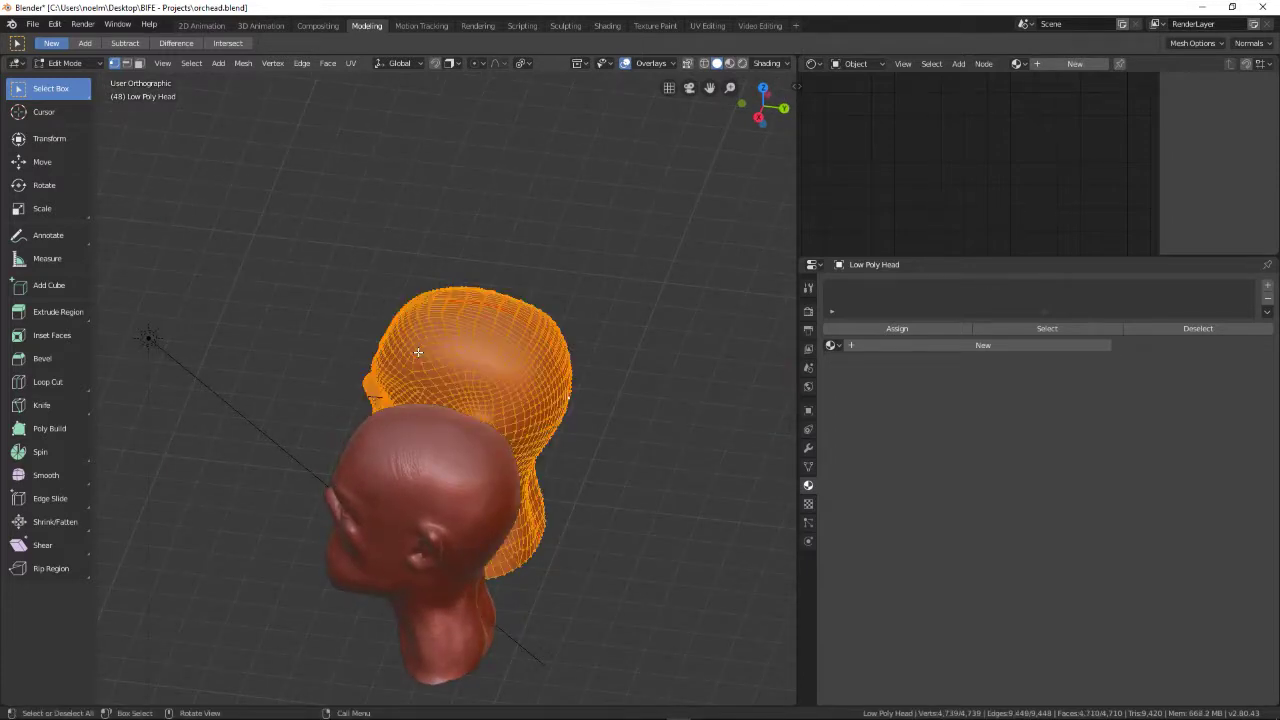
key("u")
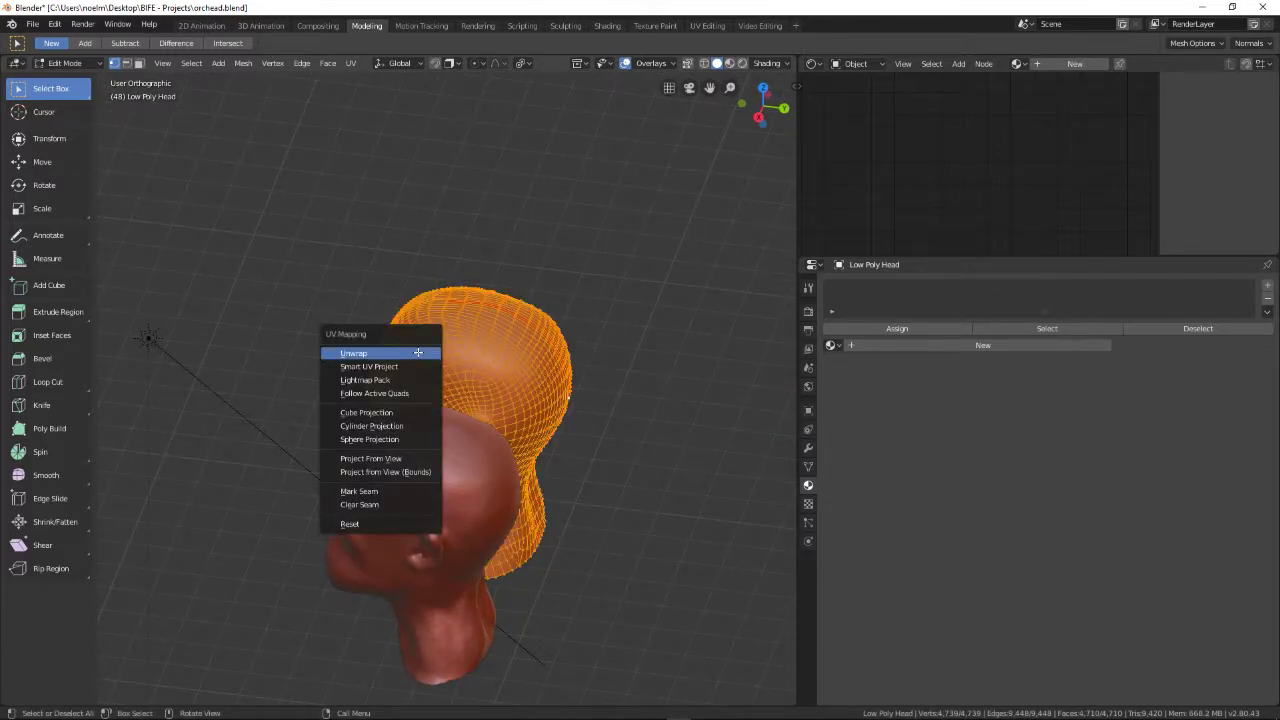
left_click(418, 353)
mouse_move(528, 291)
middle_mouse_down()
mouse_move(551, 314)
mouse_move(548, 290)
middle_mouse_up()
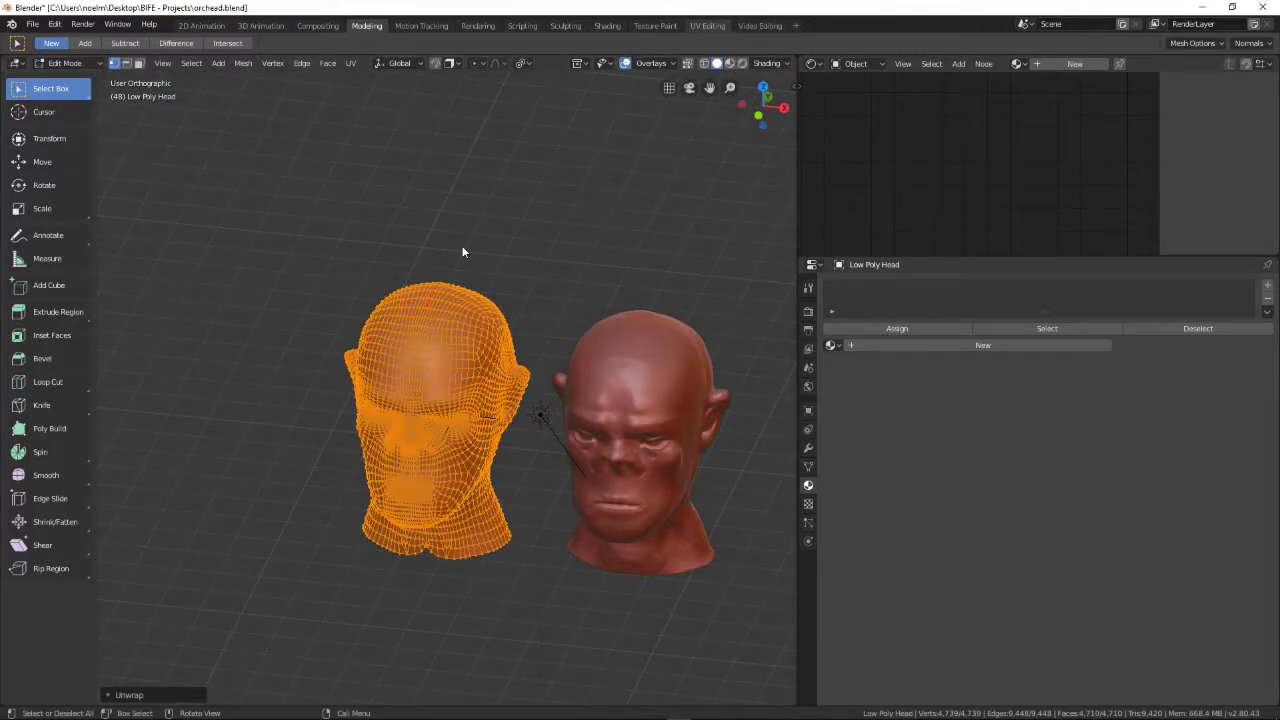
- Switch to the UV Editing workspace and rotate the head's UV island by -90°
key("ctrl+Page_Down")
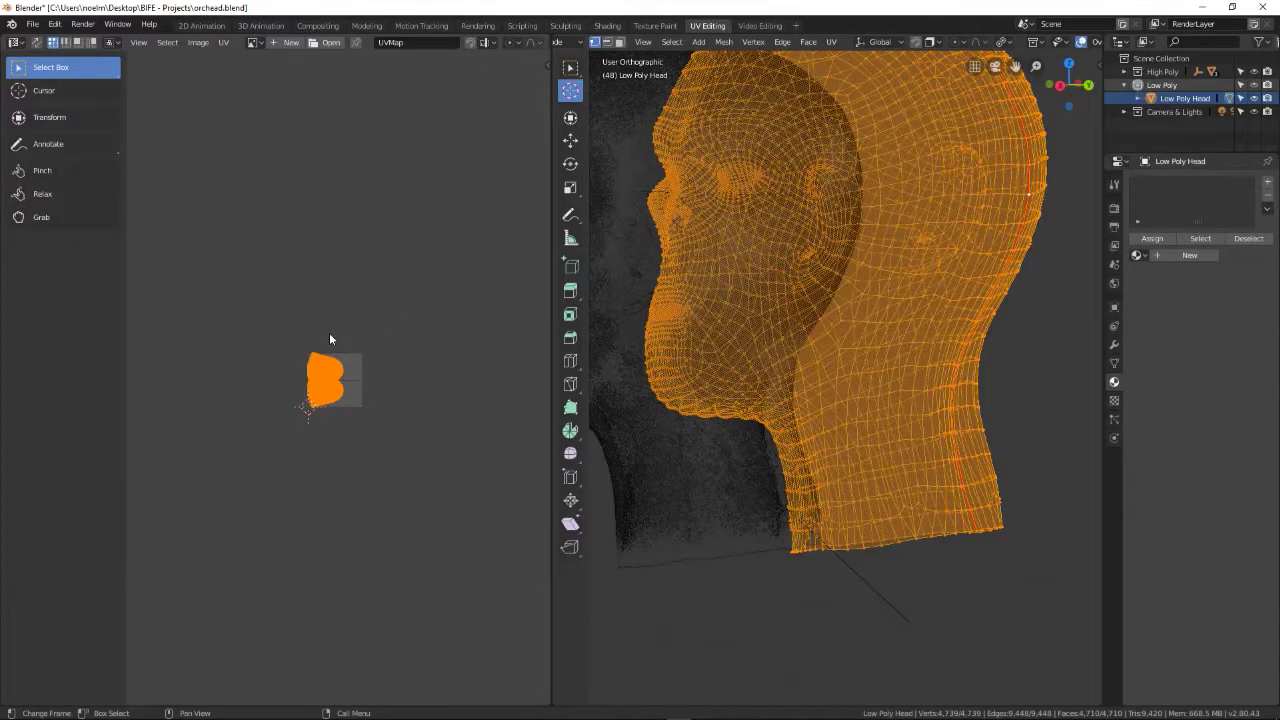
scroll(324, 334, "up", 5)
scroll(302, 359, "down", 3)
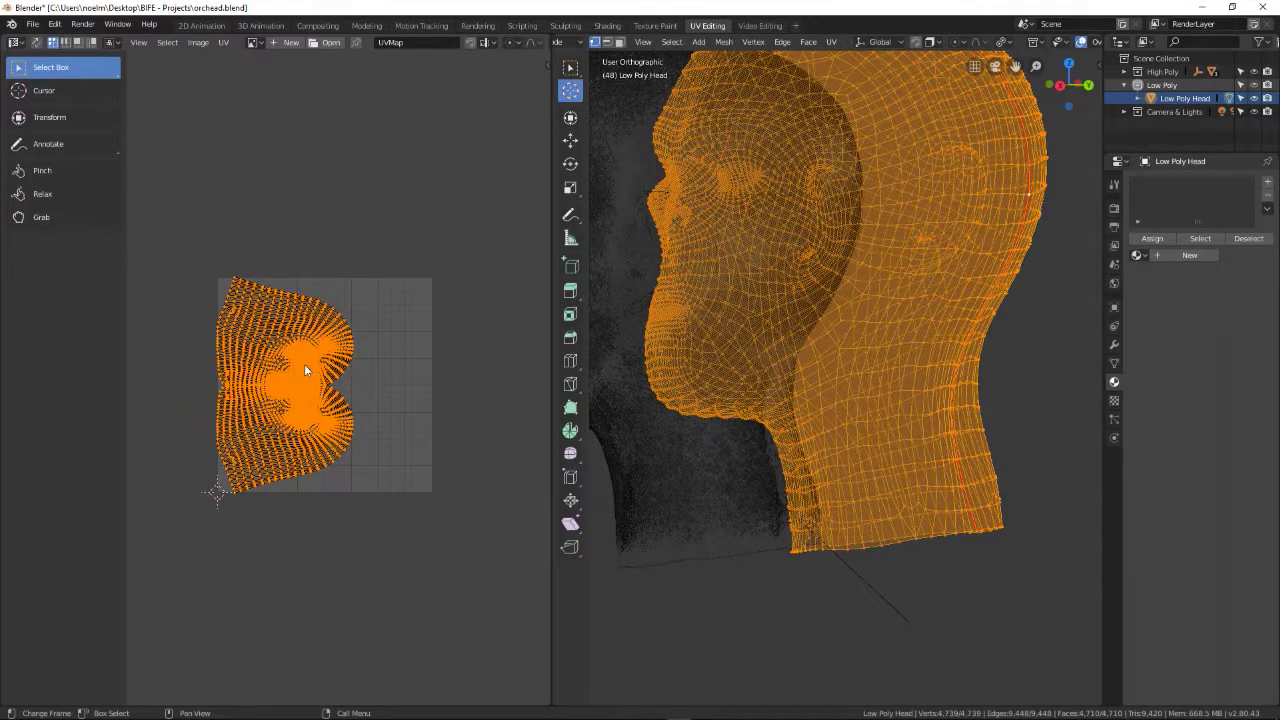
type("r-90")
key("Return")
scroll(304, 364, "up", 4)
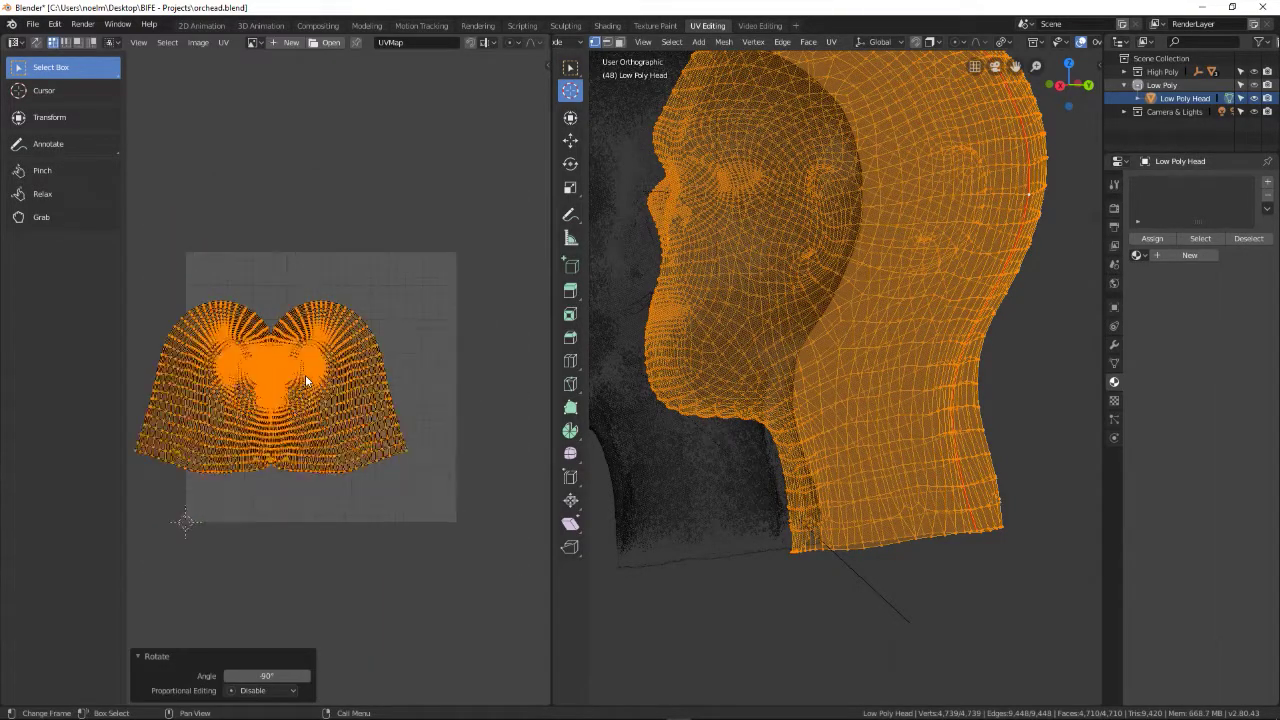
- Move the UV island about 0.203 m in X and 0.0465 m in Y towards the centre of the UV square
key("g")
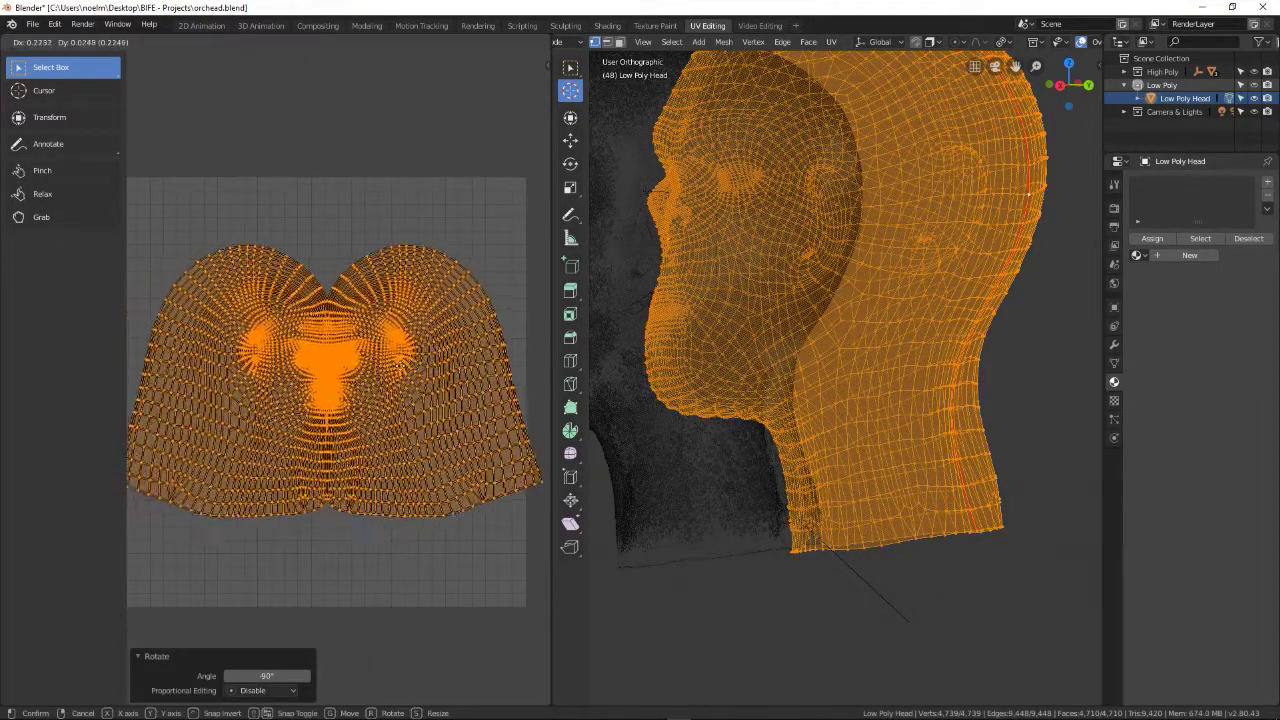
left_click(386, 380)
scroll(386, 380, "down", 2)
- Fit the UV island horizontally inside the UV square by scaling it about 0.98 along X and moving it about -0.01 m in X
scroll(380, 420, "up", 4)
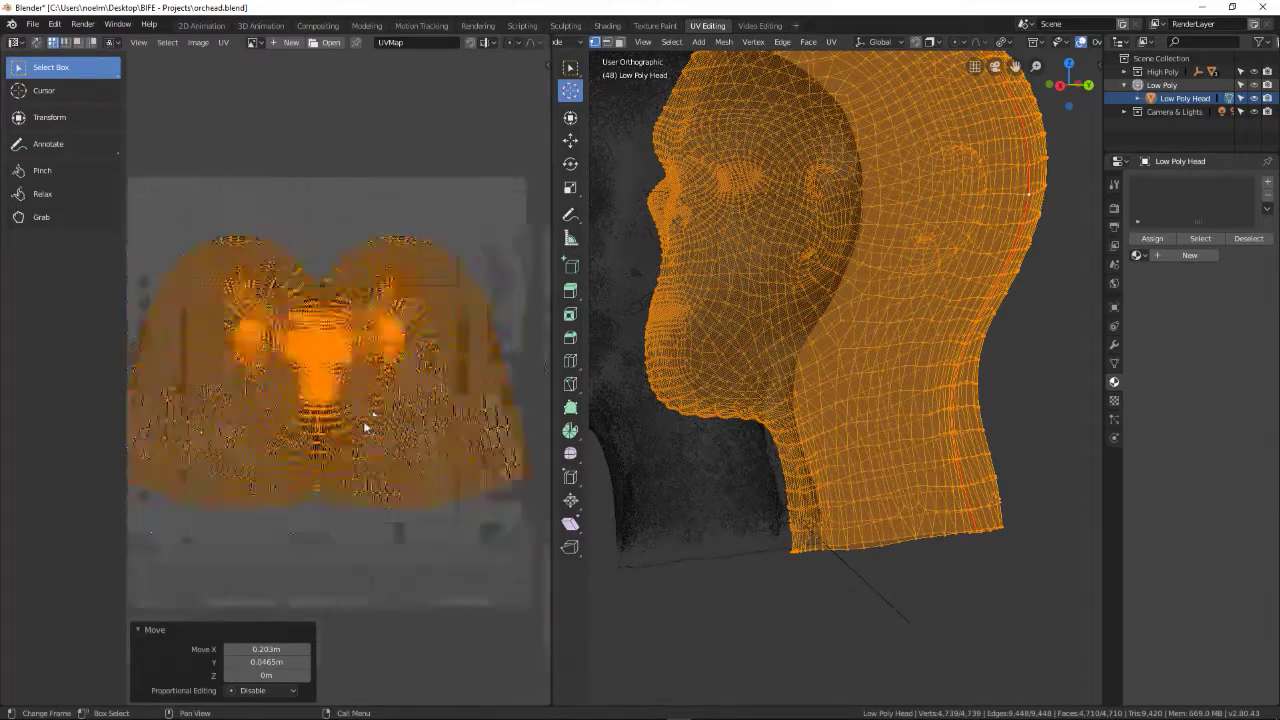
scroll(436, 437, "up", 2)
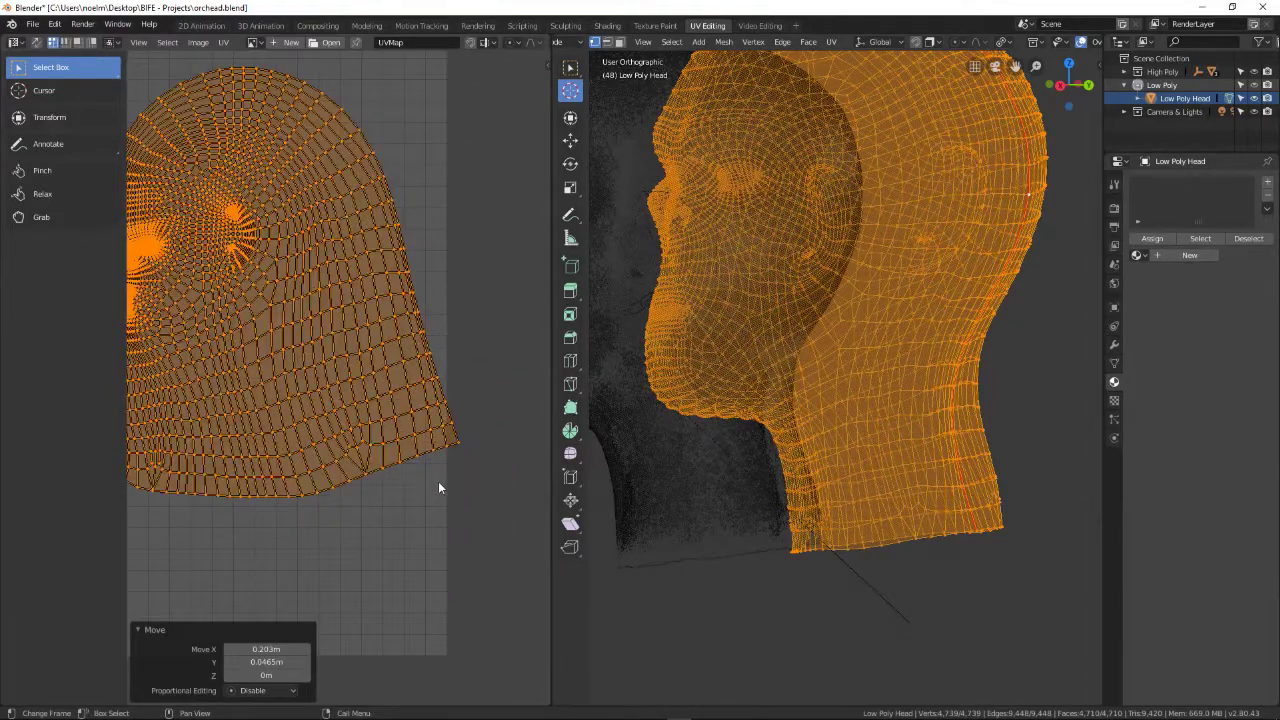
key("s")
key("x")
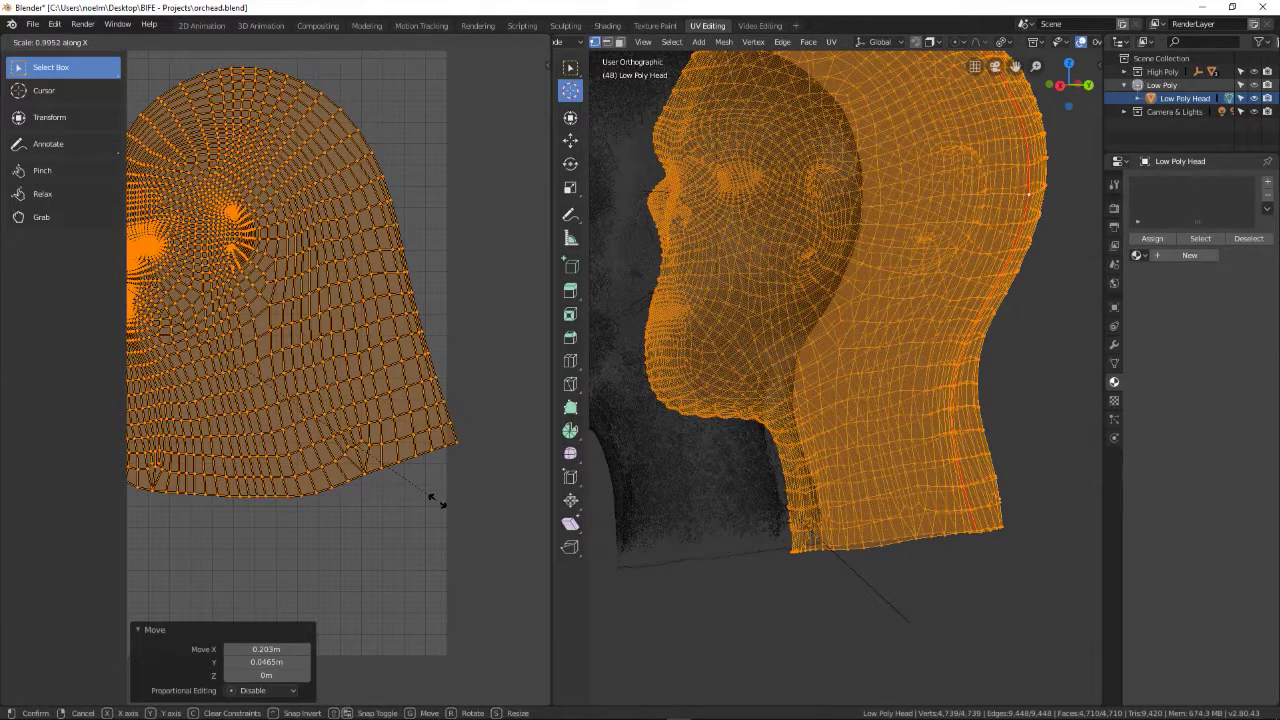
left_click(432, 504)
key("g")
key("y")
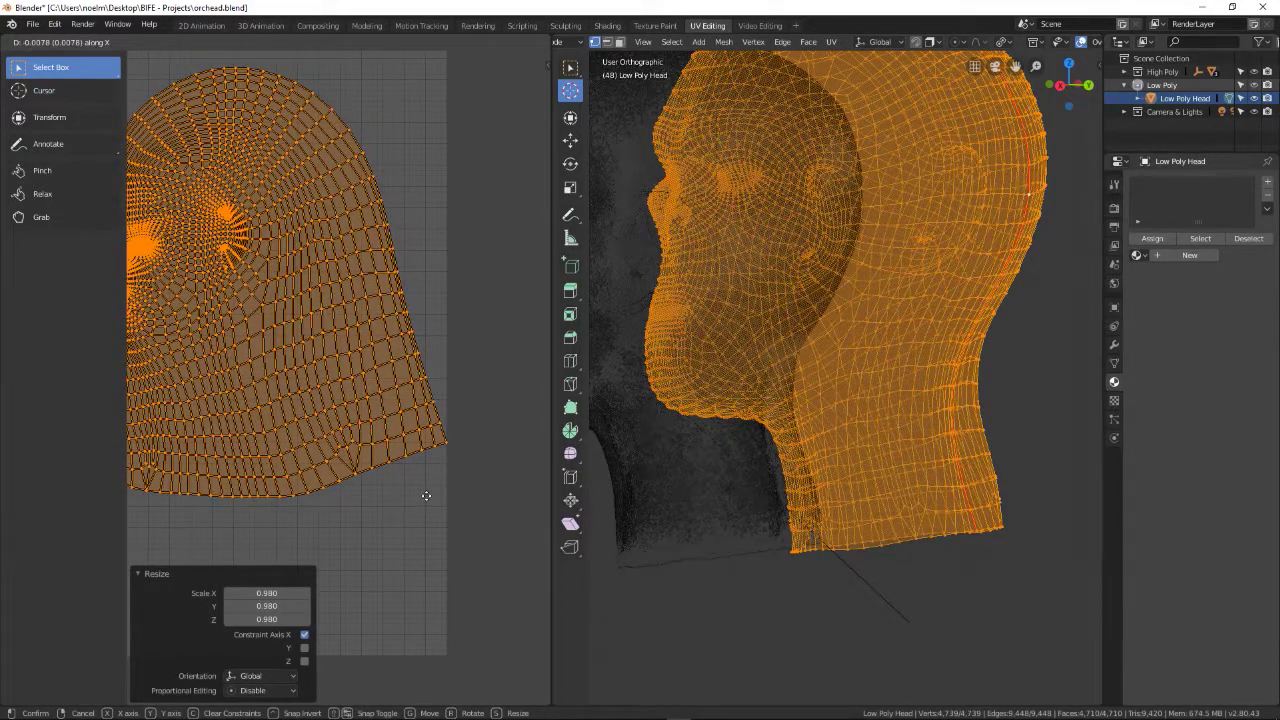
left_click(424, 494)
scroll(424, 492, "down", 5)
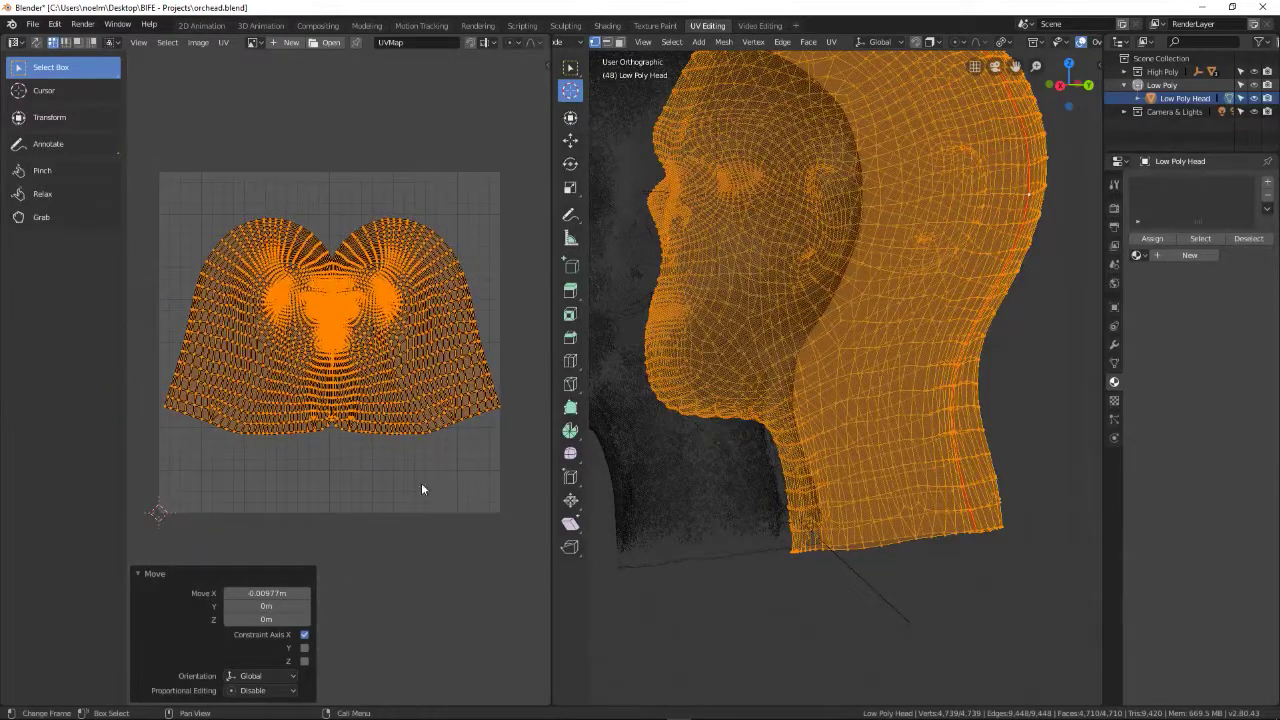
- Stretch the UV island about 1.483 along Y and move it about -0.045 m in Y to fill the UV square vertically
key("s")
key("y")
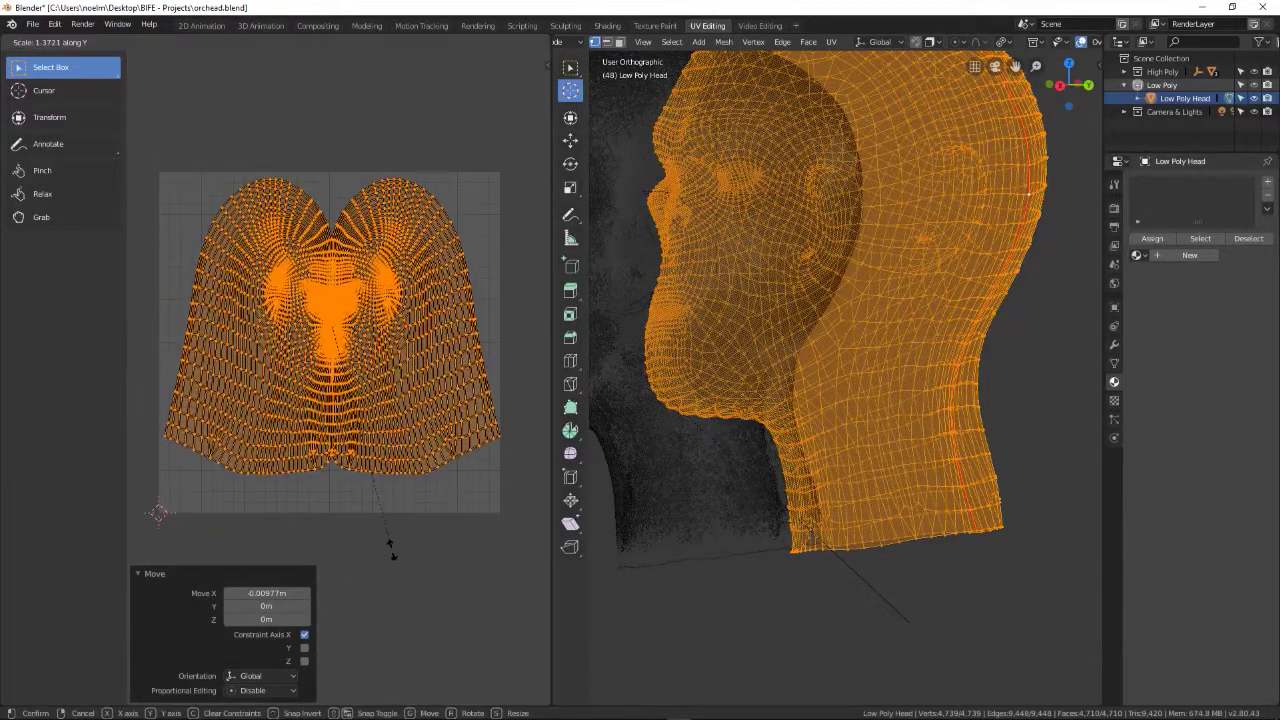
left_click(390, 506)
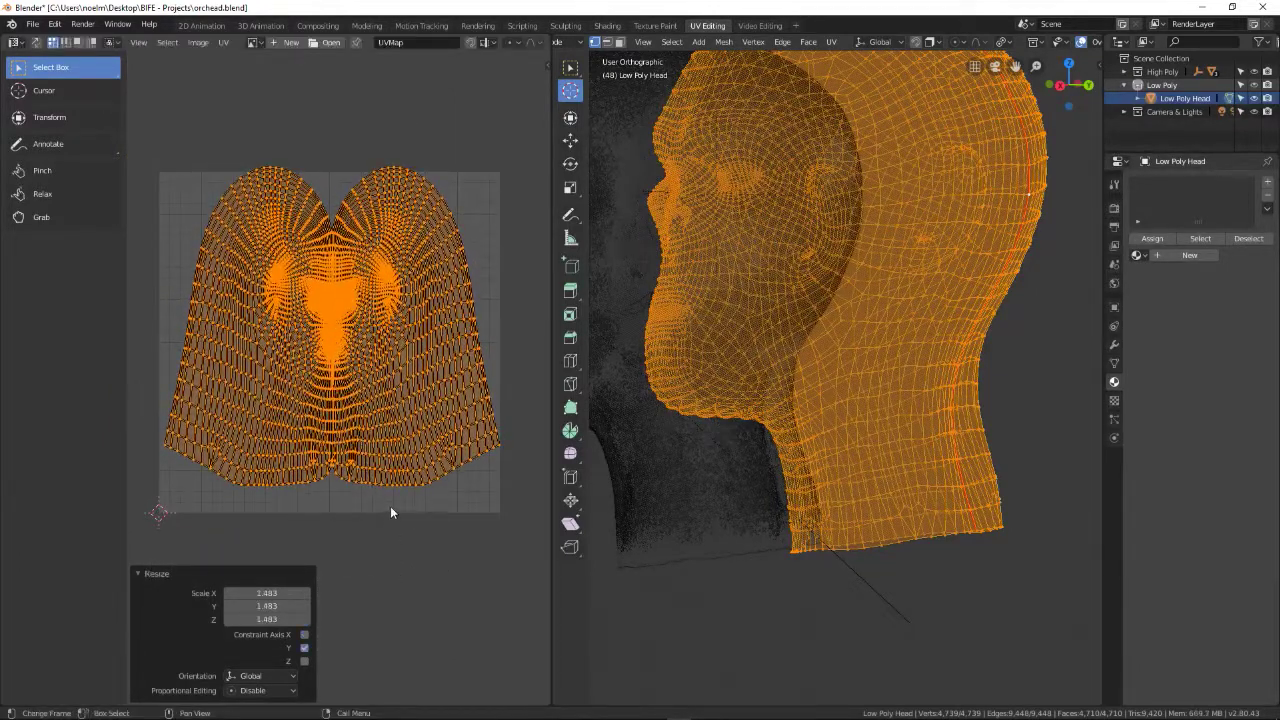
key("g")
key("y")
left_click(387, 522)
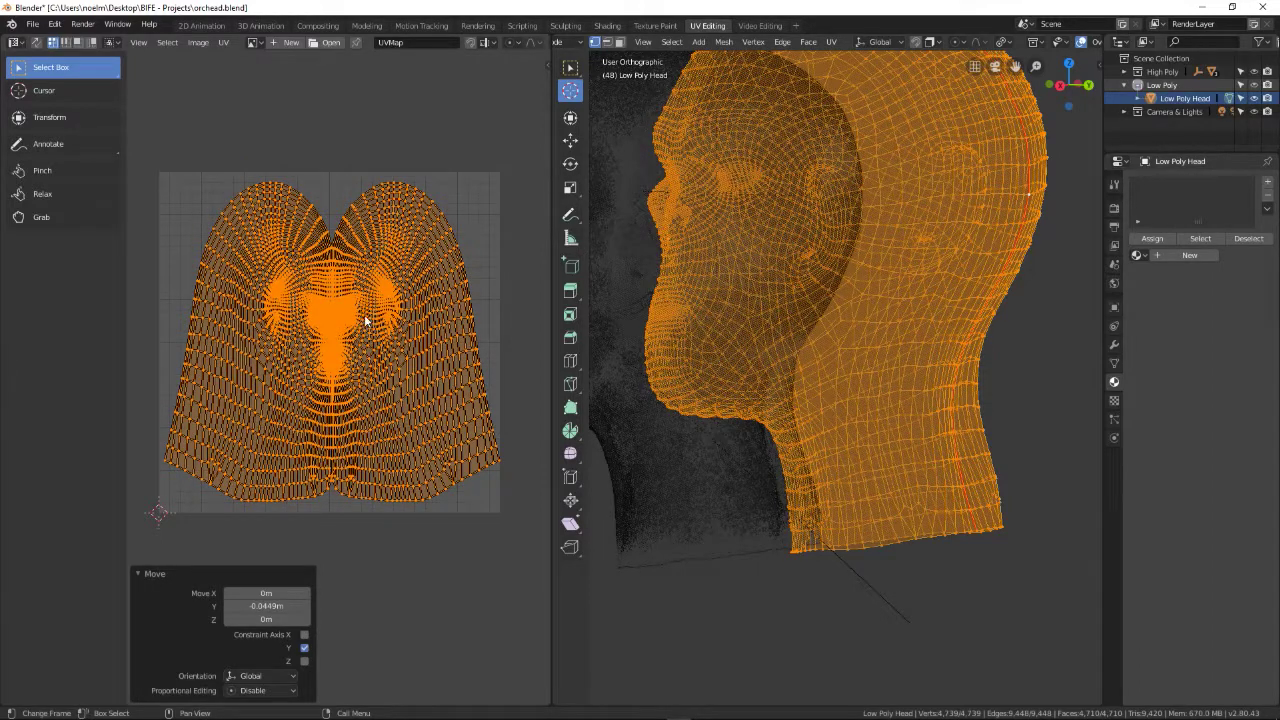
- Run Minimize Stretch on the UV island with blend 0 for about 1274 iterations and inspect the facial area of the layout
left_click(225, 43)
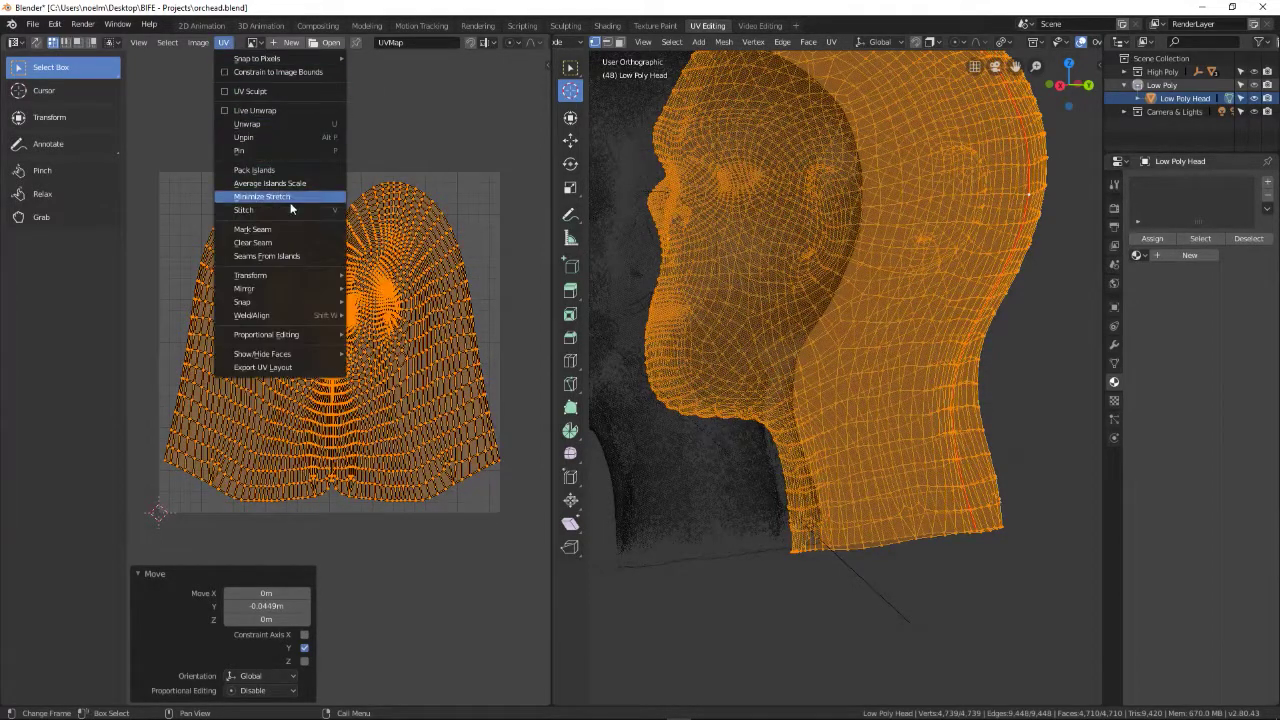
left_click(260, 197)
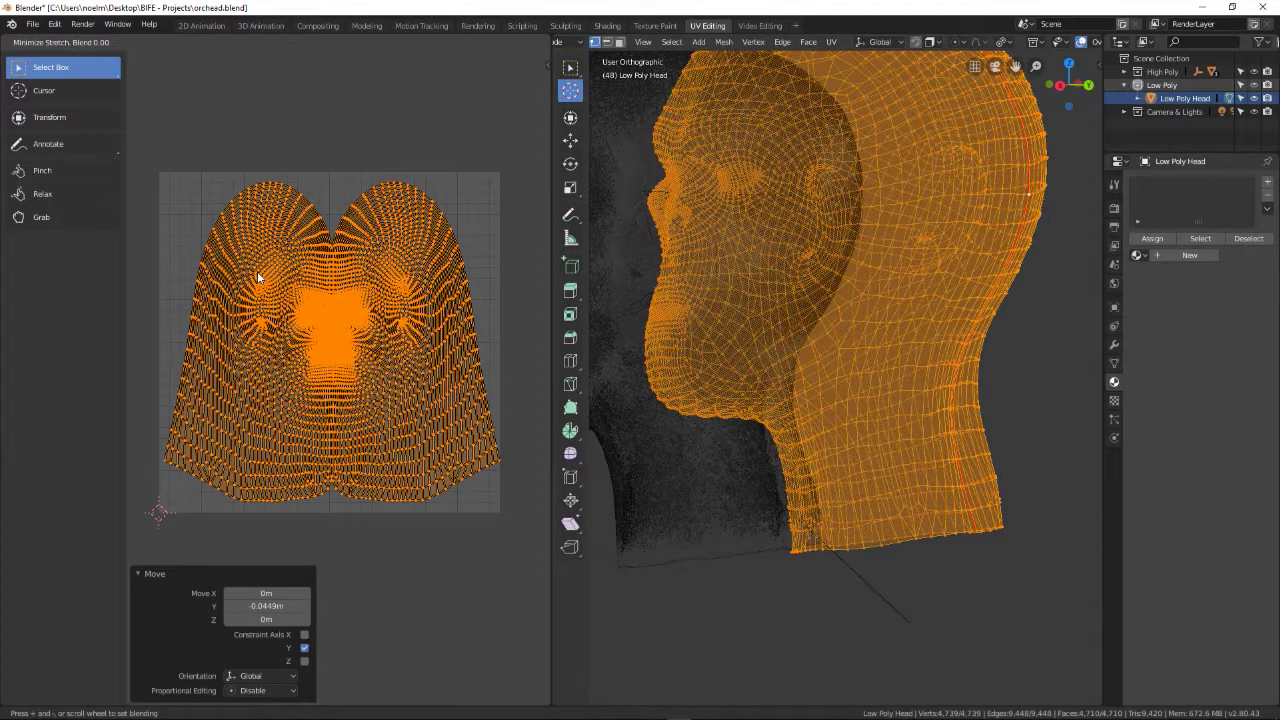
left_click(257, 271)
scroll(270, 290, "up", 5)
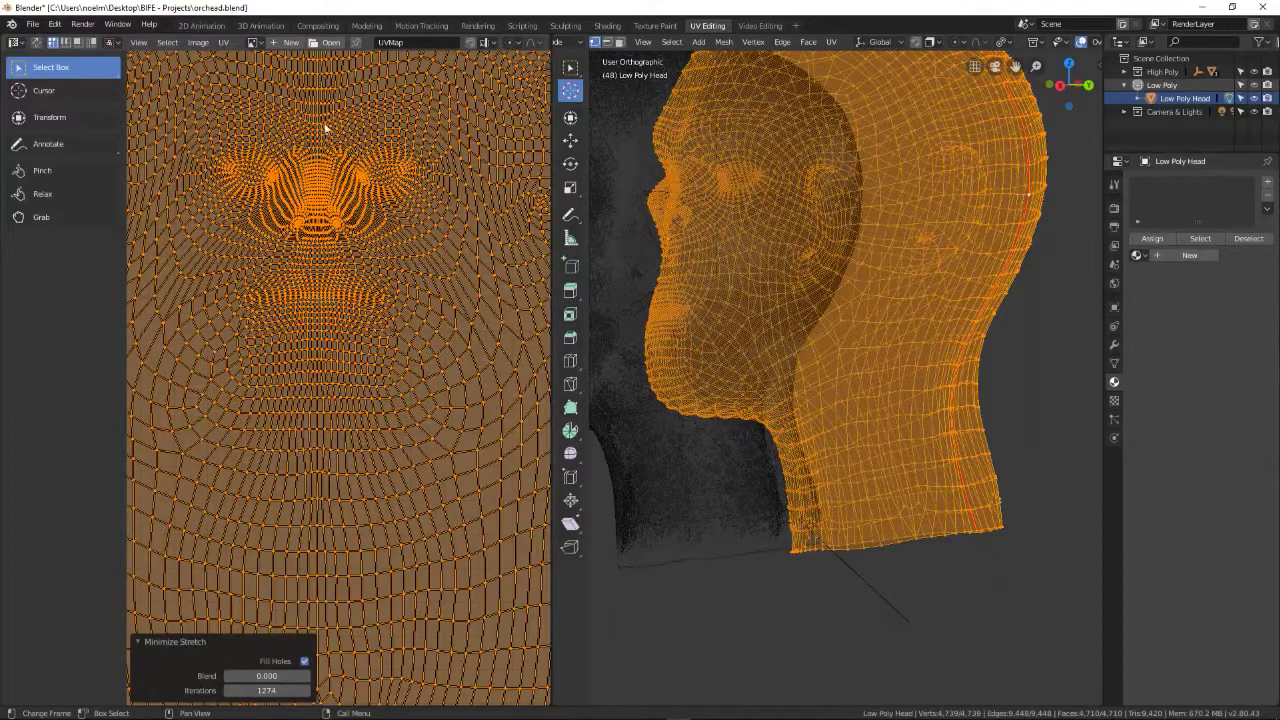
scroll(328, 307, "down", 5)
scroll(313, 304, "up", 5)
scroll(320, 262, "down", 5)
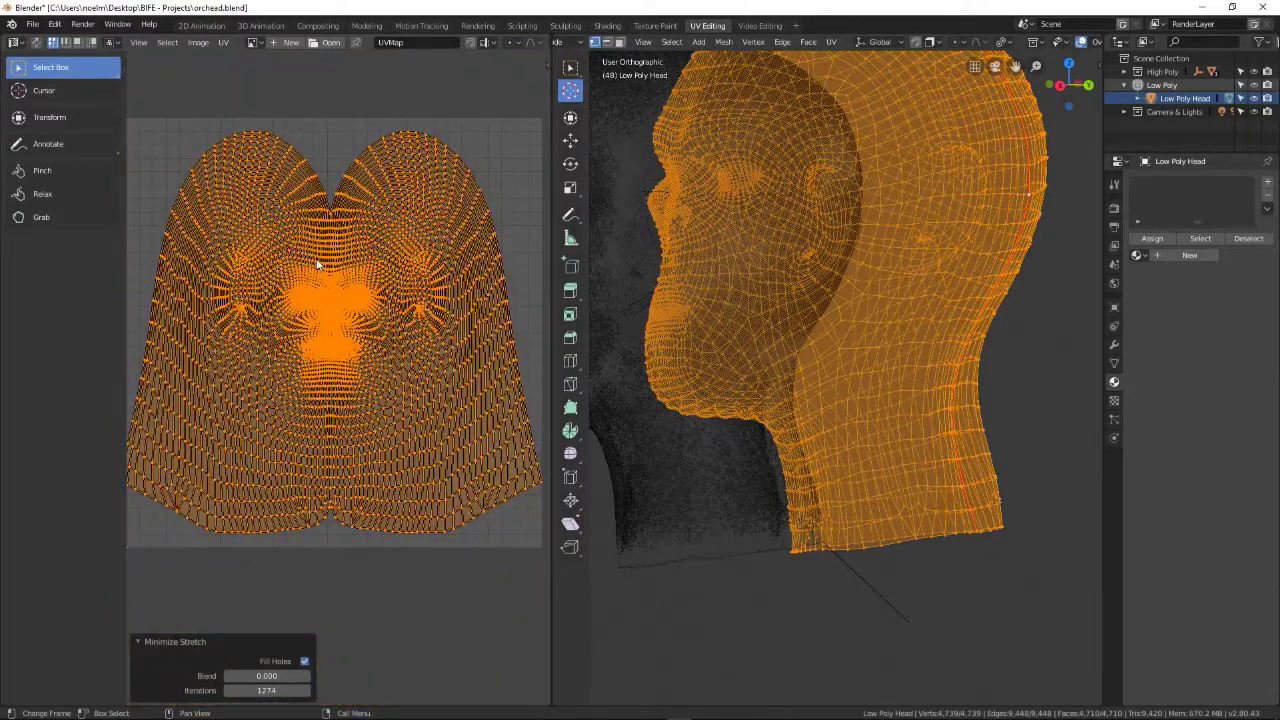
- Create a new blank image named NorMap1 with a width and height of 2048 px
left_click(288, 44)
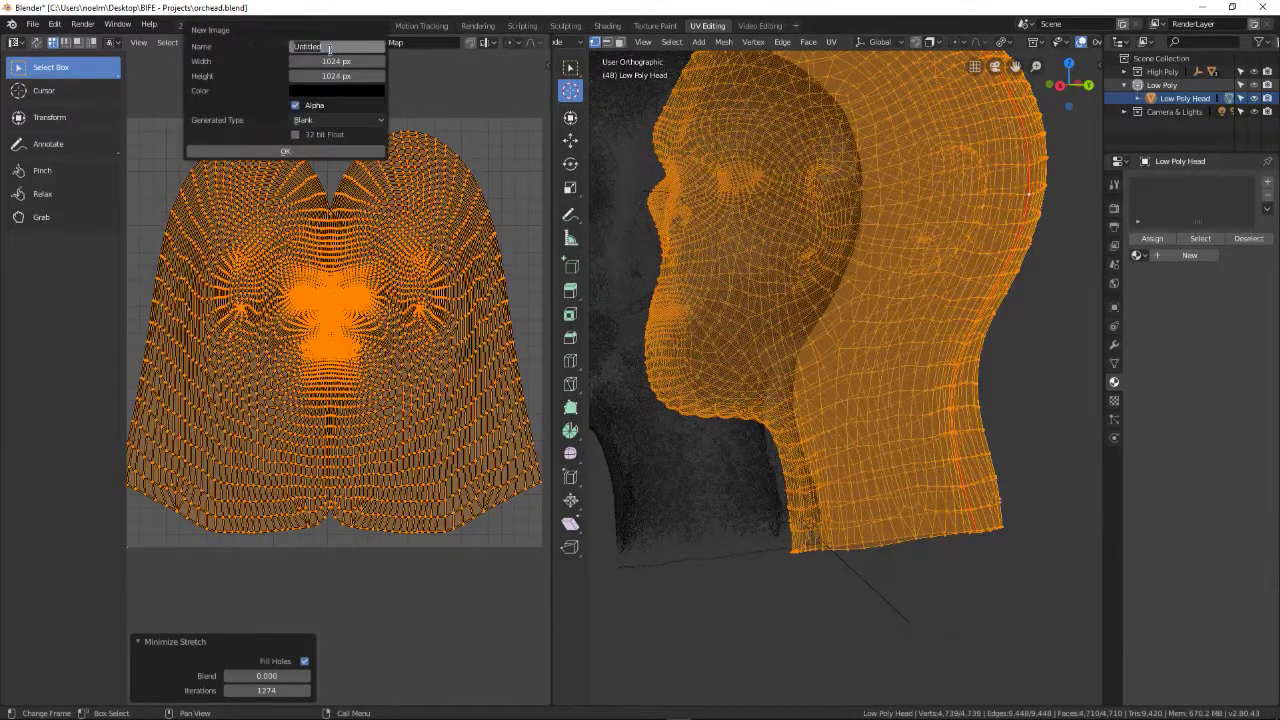
type("NorMap1")
left_click(319, 62)
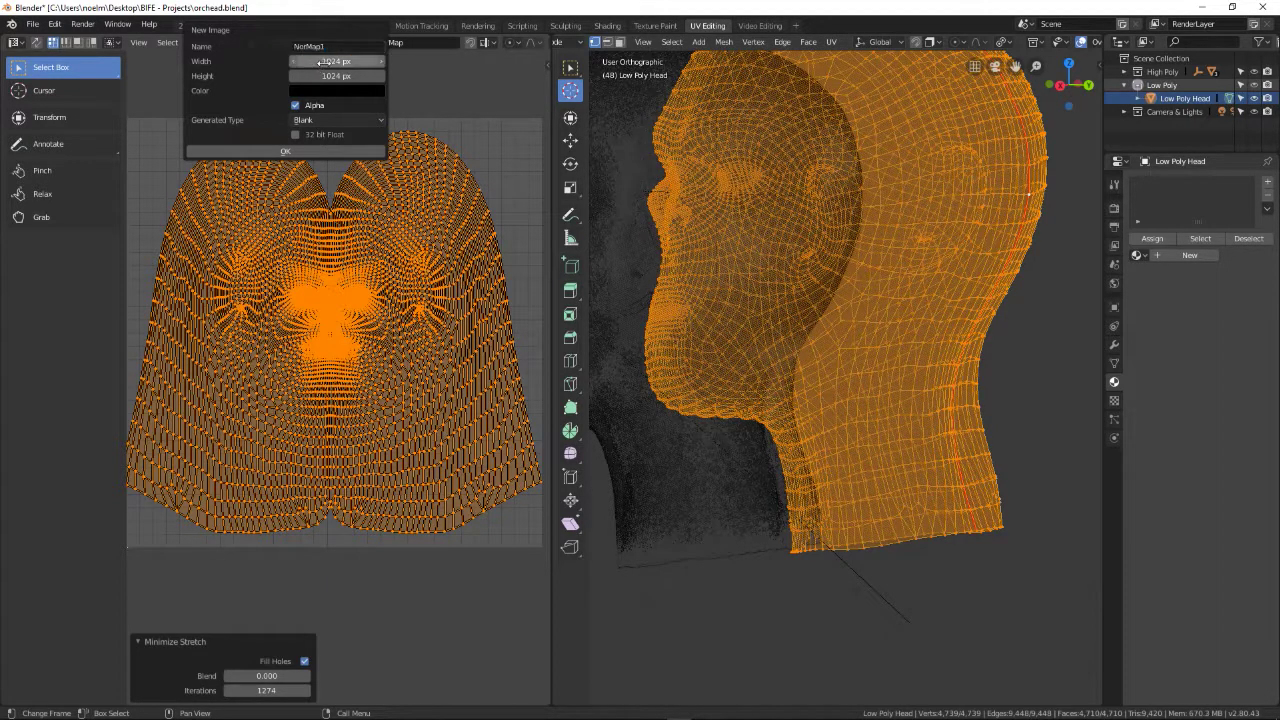
type("2")
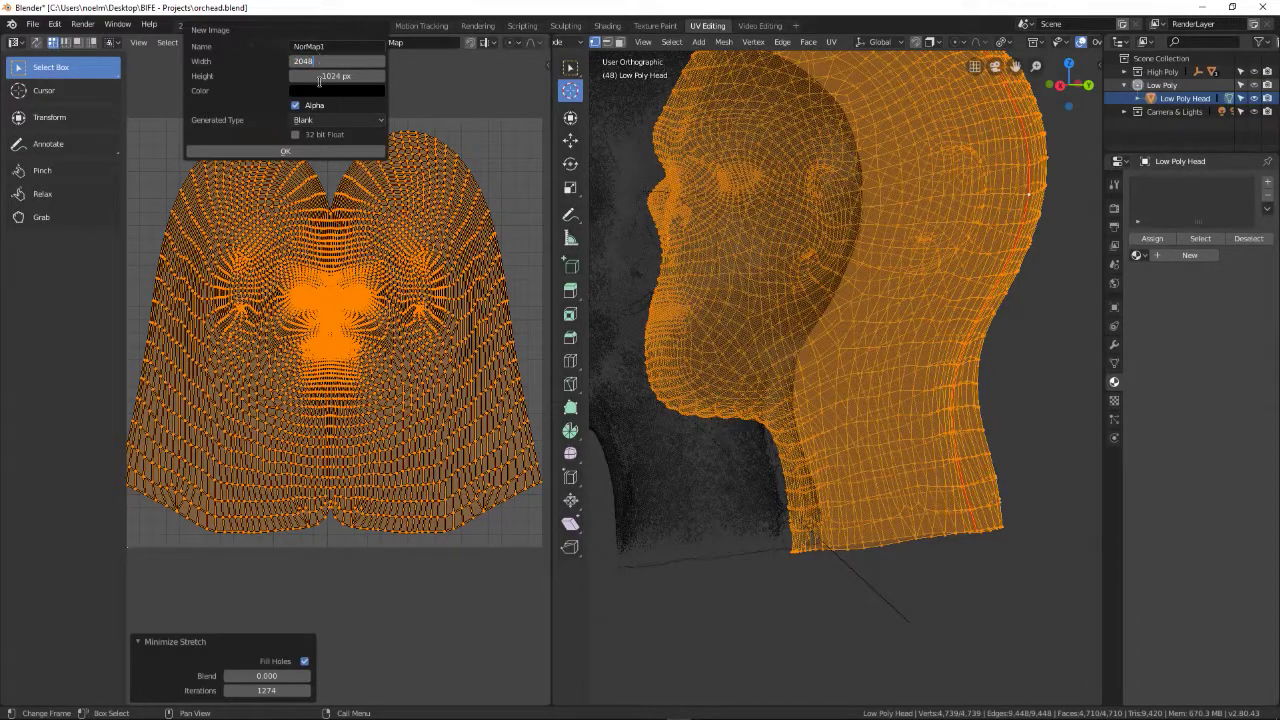
type("048")
key("Return")
left_click(330, 76)
type("2048")
key("Return")
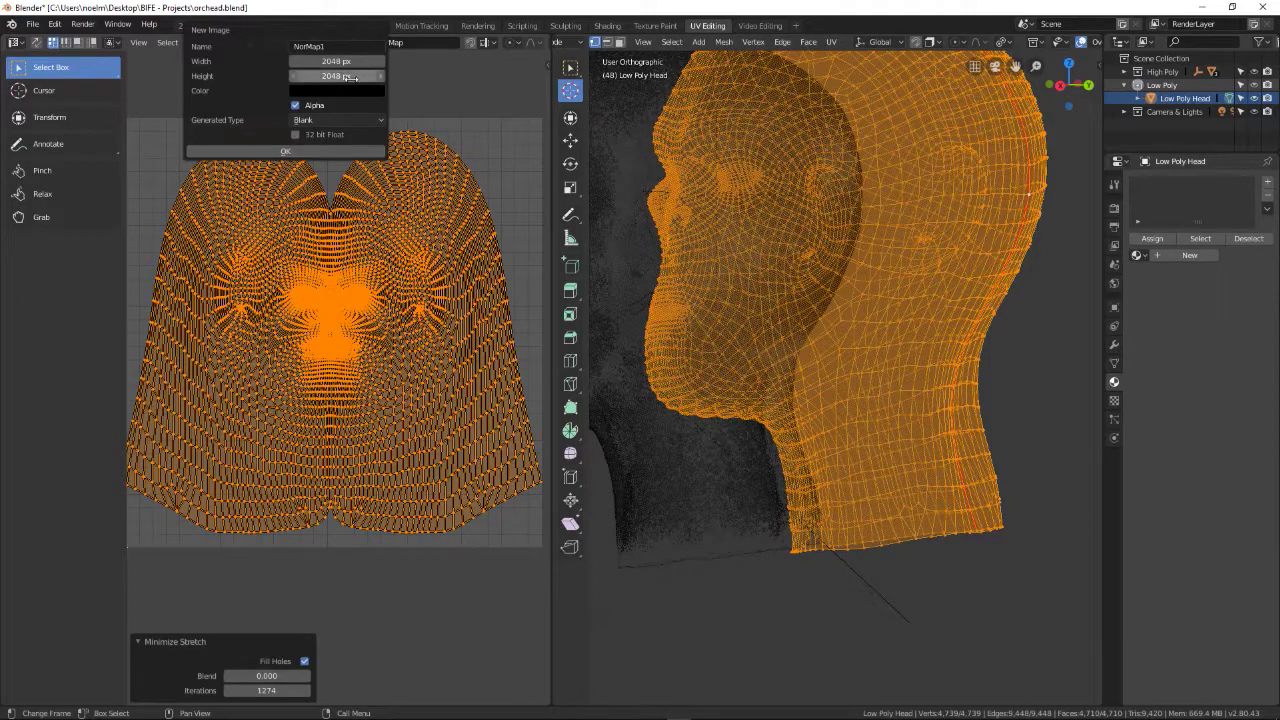
left_click(316, 150)
- Switch to the Shading workspace and give the low poly head a new material named Low Rez Skin
scroll(378, 298, "up", 3)
scroll(362, 286, "down", 2)
scroll(362, 286, "down", 3)
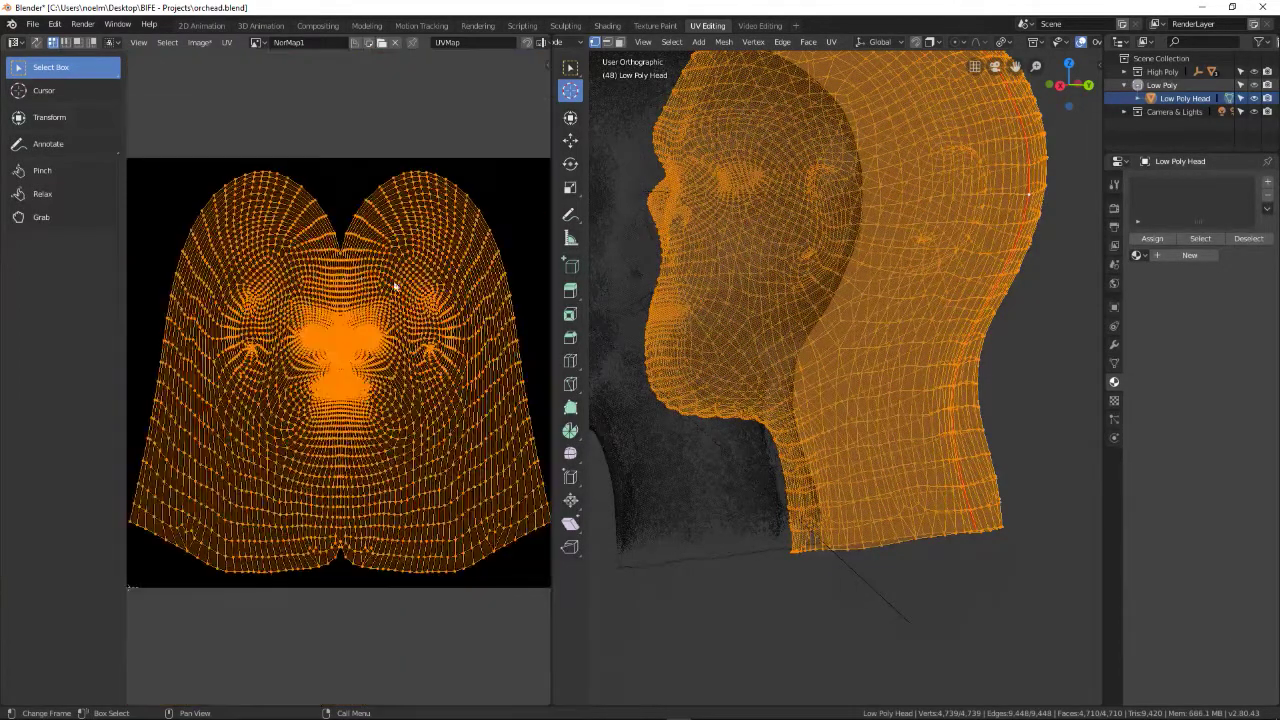
middle_click_drag(368, 334, 353, 327)
scroll(675, 287, "down", 3)
middle_click_drag(675, 287, 880, 261)
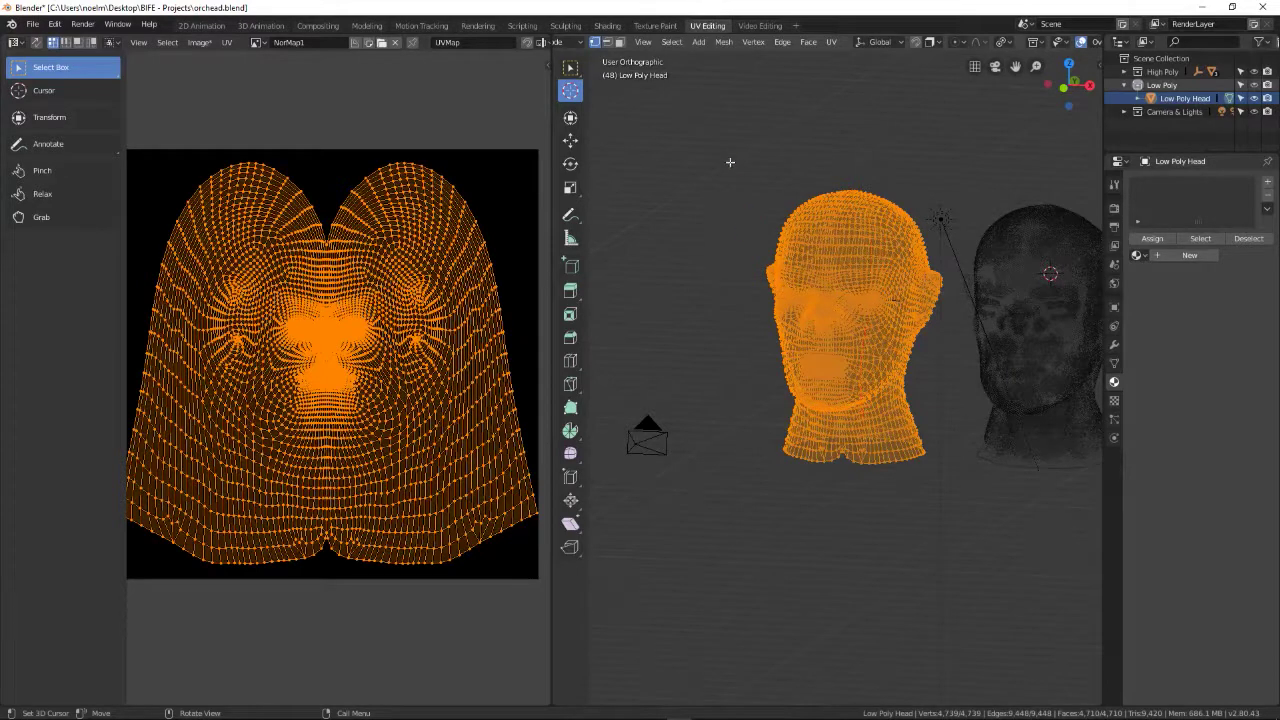
left_click(607, 25)
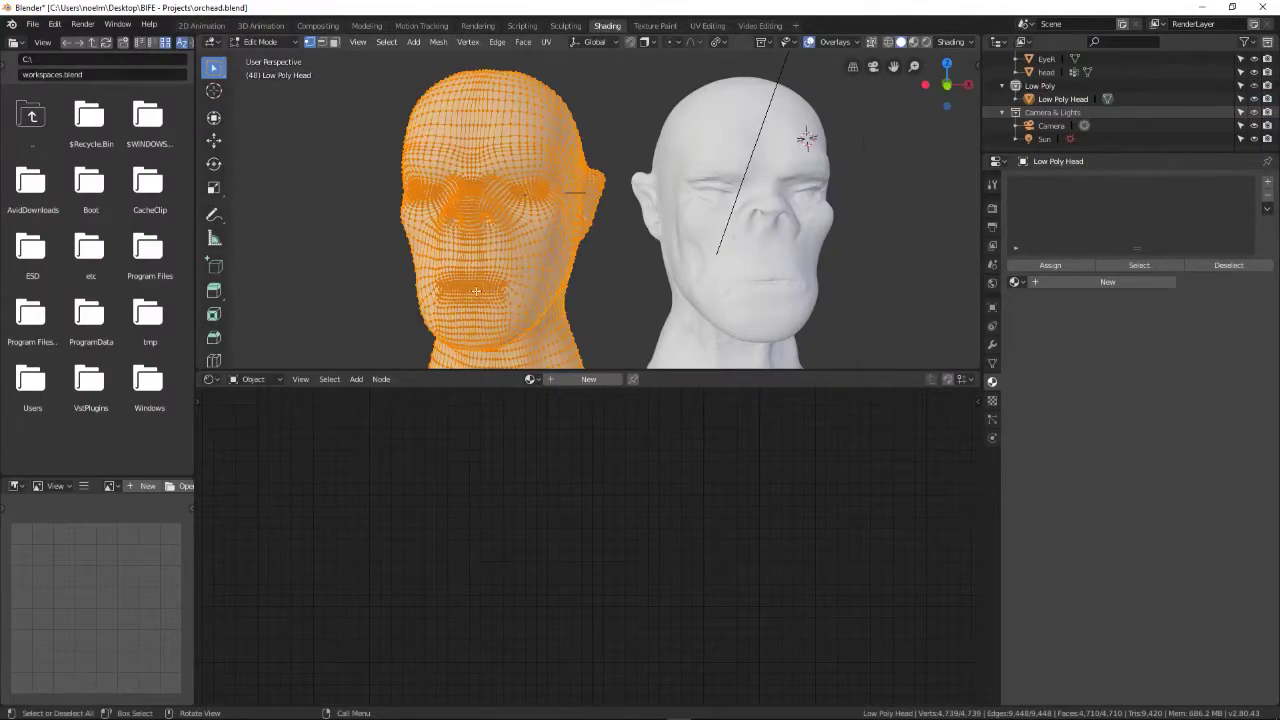
left_click(1104, 281)
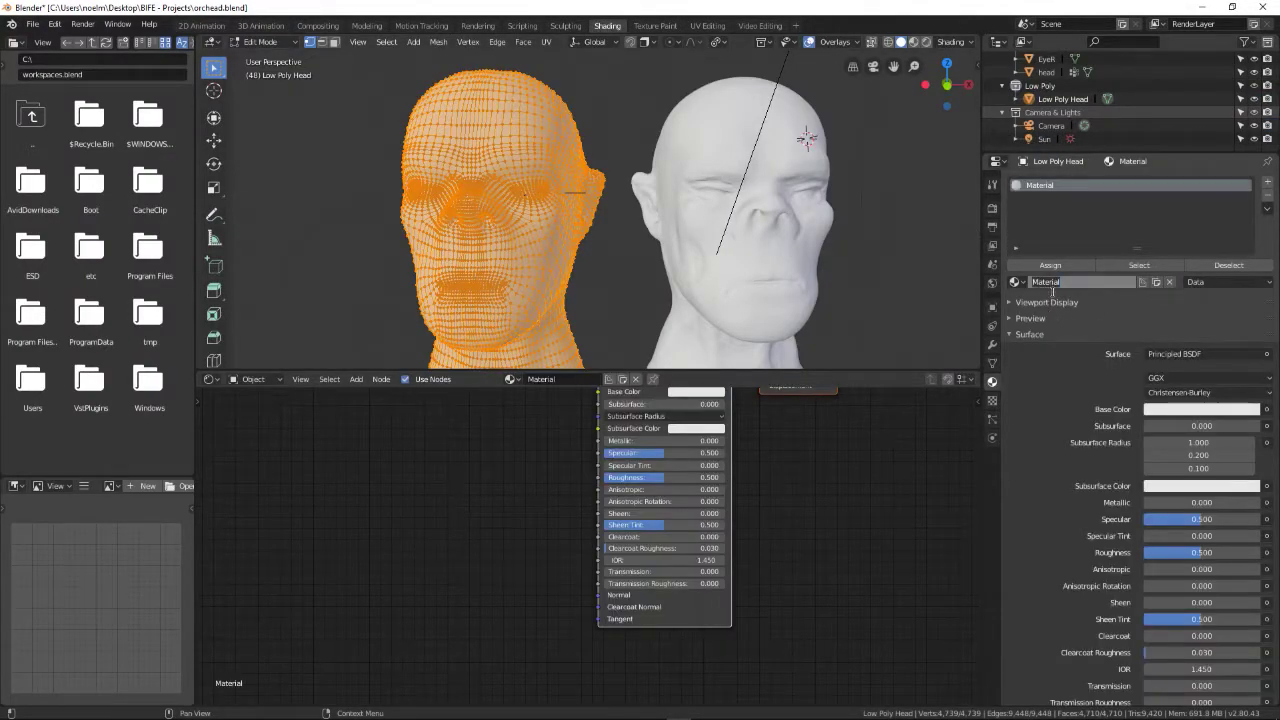
type("Low Rez Skin")
key("Return")
- Add an Image Texture node to the Low Rez Skin material and assign the NorMap1 image to it
middle_click_drag(648, 540, 631, 517)
key("shift+a")
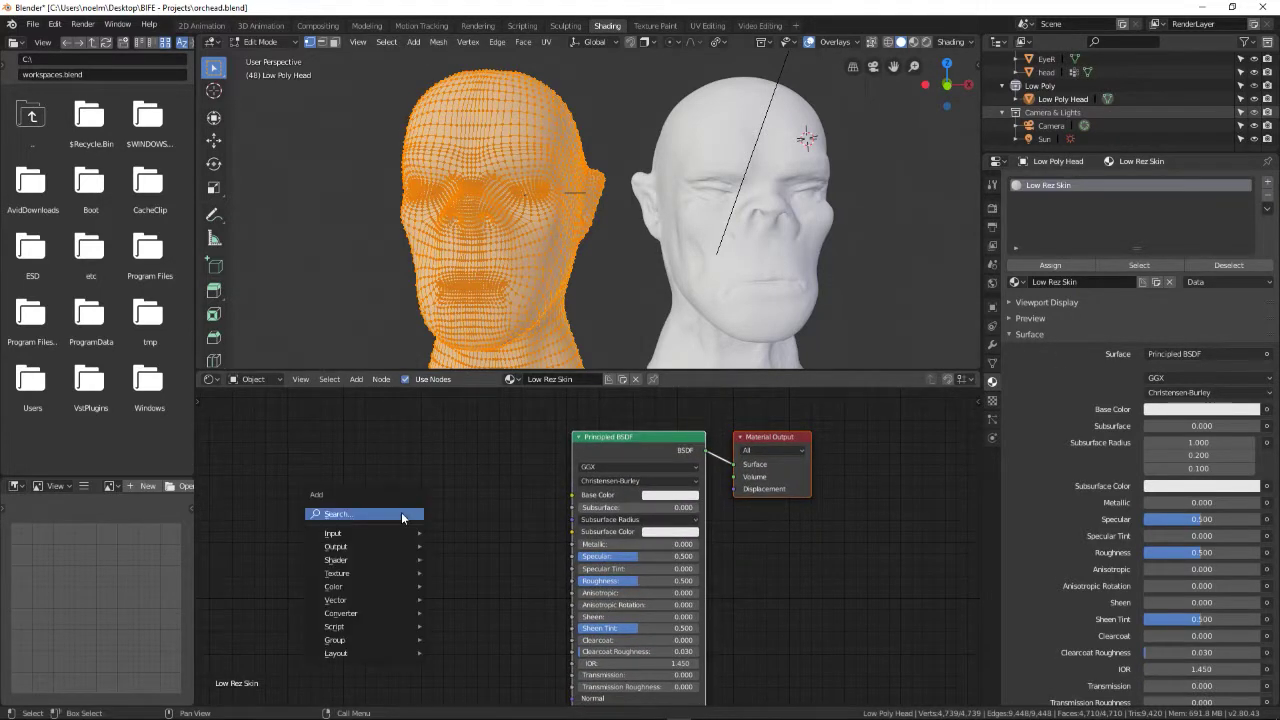
mouse_move(374, 574)
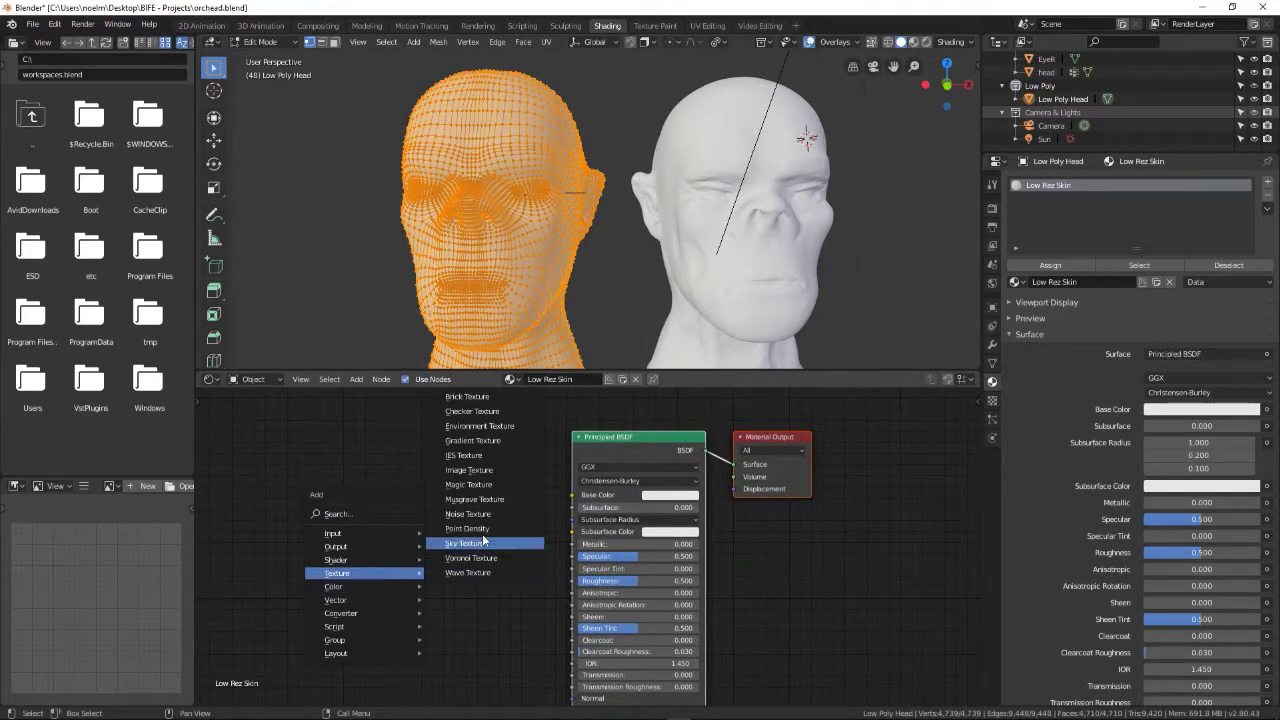
left_click(465, 468)
left_click(365, 508)
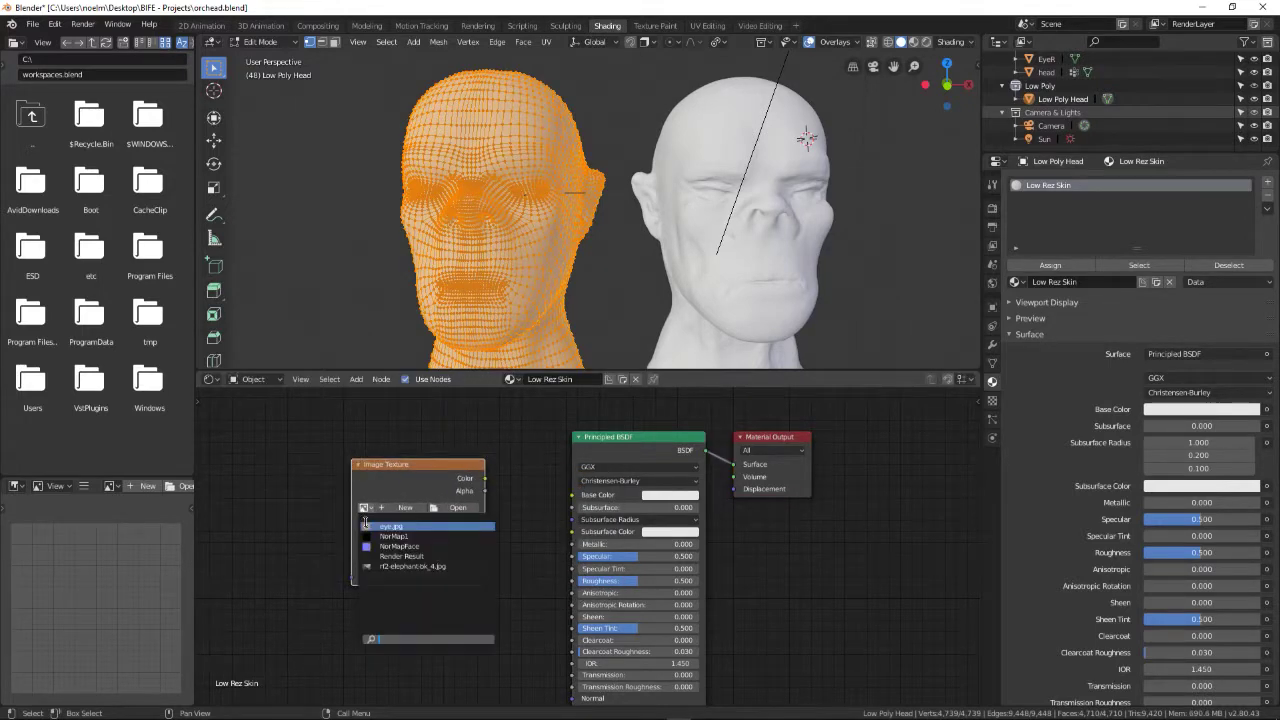
left_click(397, 537)
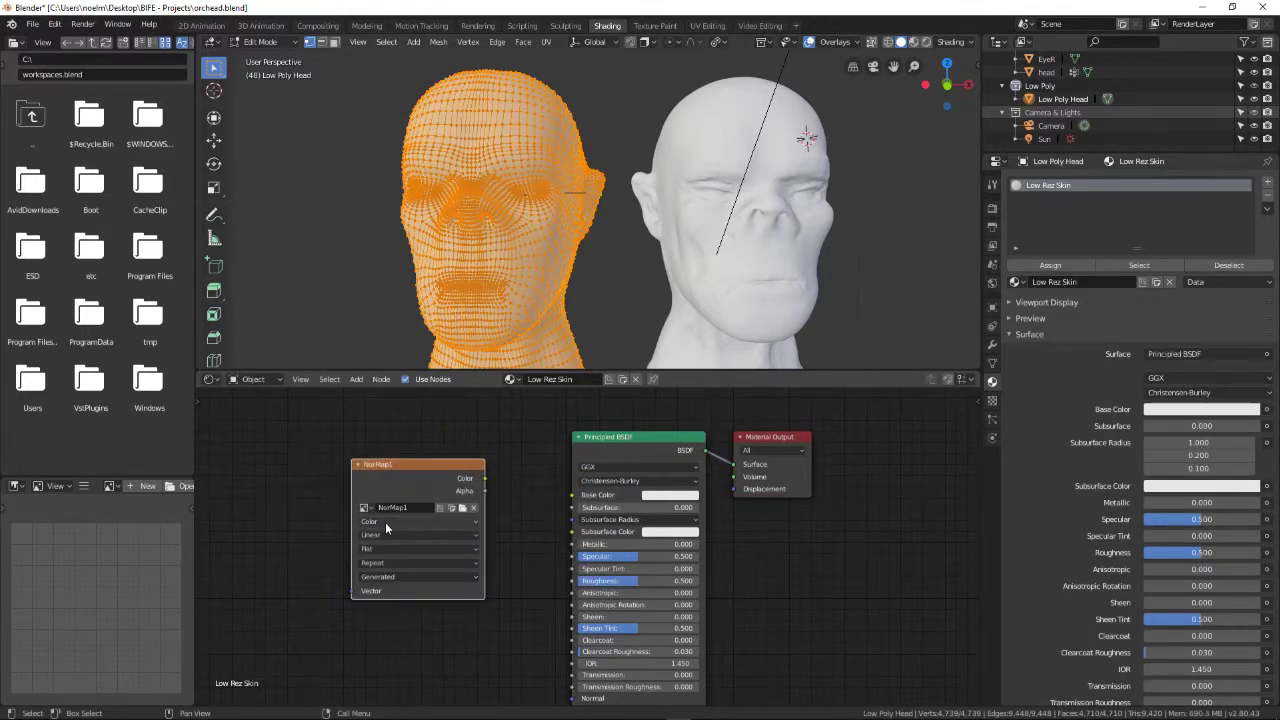
scroll(385, 520, "up", 1)
middle_click_drag(405, 519, 445, 549)
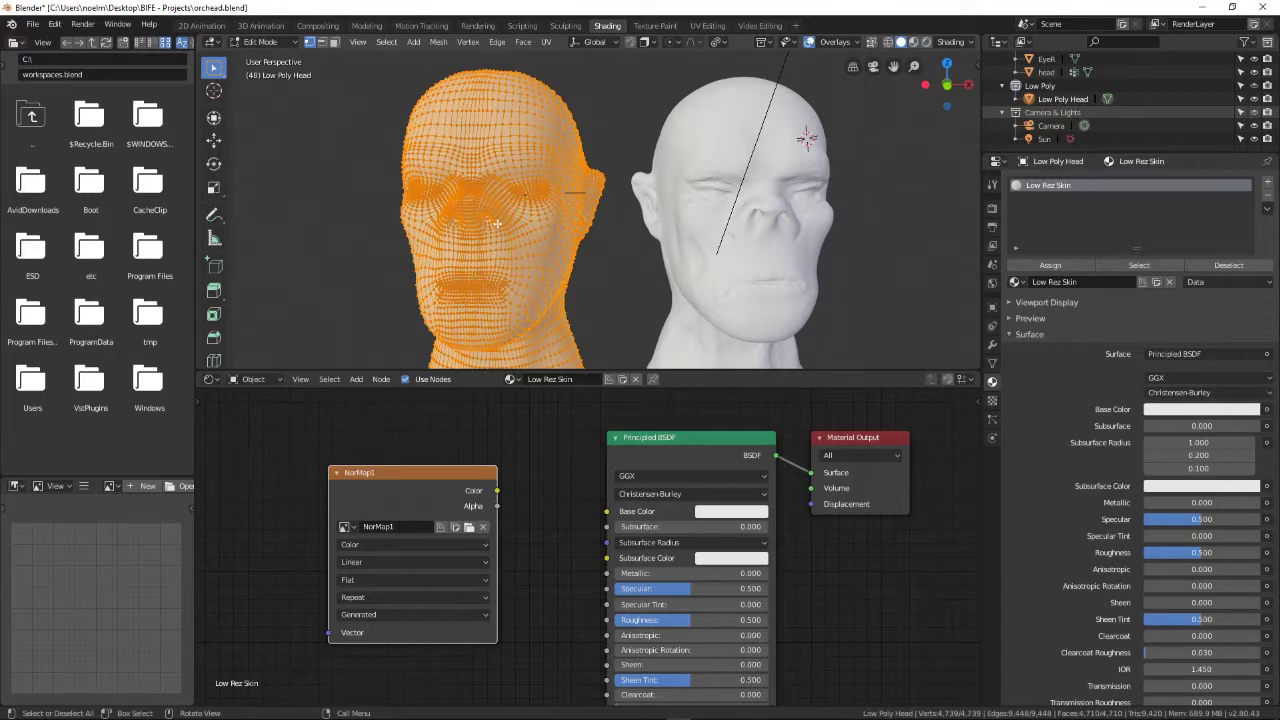
- Leave Edit Mode, switch to the Modeling workspace and move the low poly head 5 m along X onto the high-poly head
key("Tab")
left_click(372, 26)
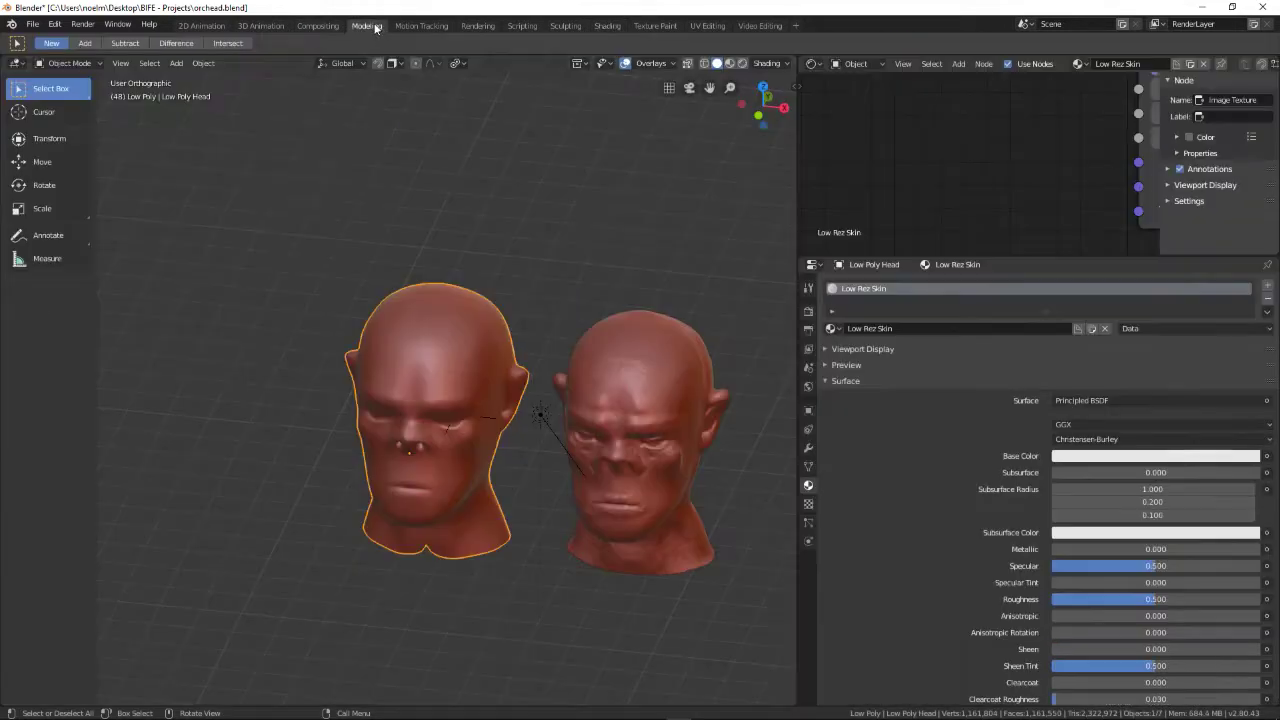
key("g")
key("x")
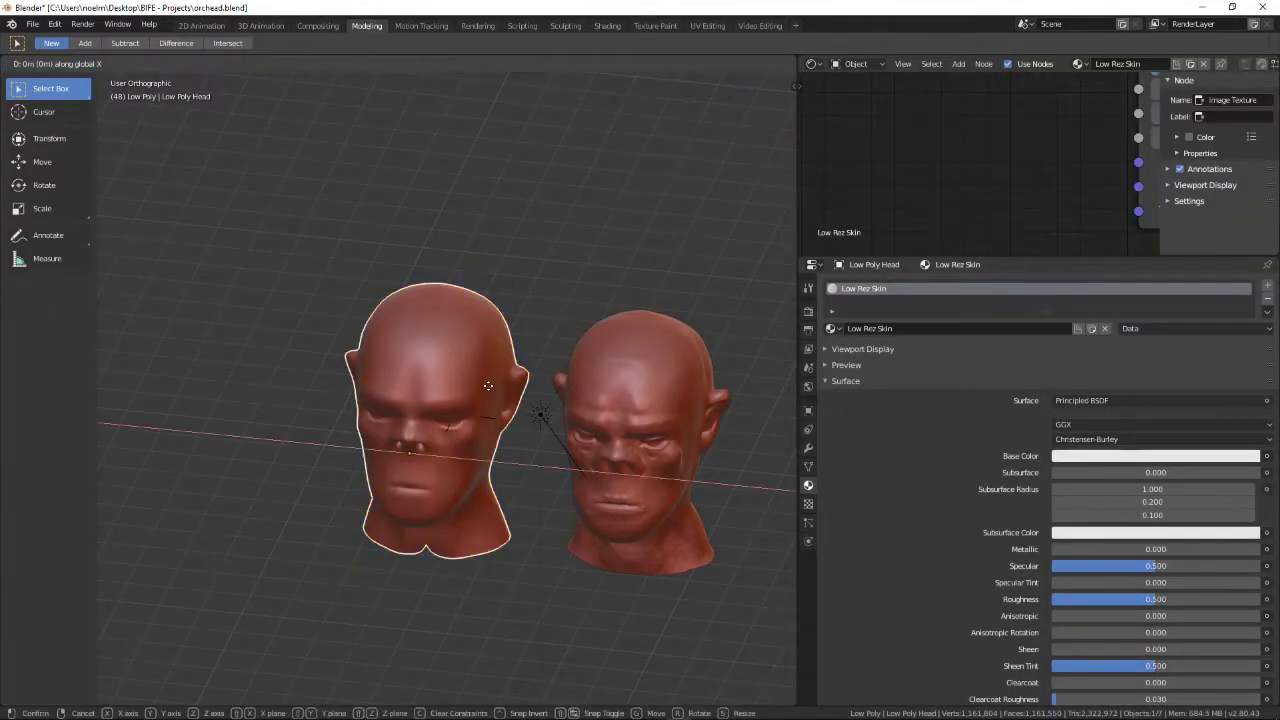
key("5")
key("Return")
- Examine the overlapping heads around the face and ear for high-poly surface poking through the low poly mesh
middle_click_drag(488, 385, 557, 449)
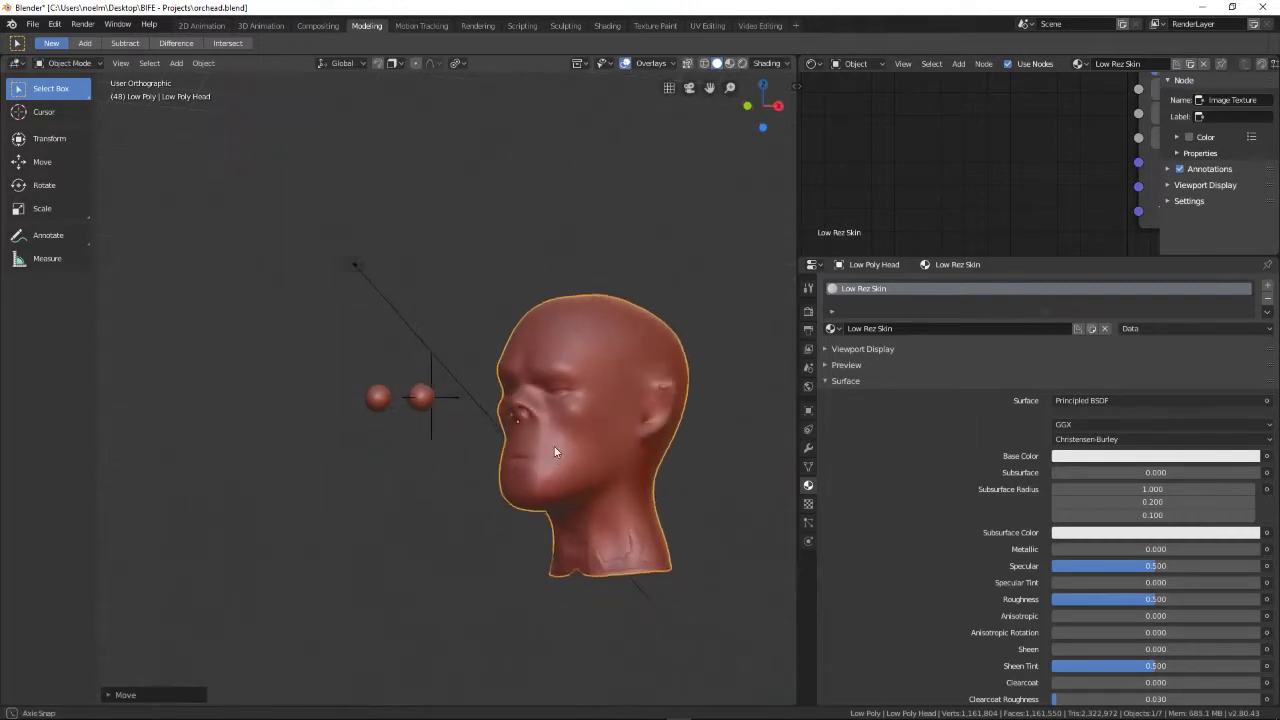
scroll(564, 454, "up", 6)
middle_click_drag(543, 407, 449, 380)
middle_click_drag(535, 404, 486, 403)
scroll(439, 419, "up", 2)
scroll(475, 409, "down", 4)
scroll(424, 428, "up", 4)
middle_click_drag(455, 453, 428, 491)
middle_click_drag(560, 364, 524, 371)
middle_click_drag(524, 371, 454, 409, "shift")
scroll(512, 335, "up", 2)
middle_click_drag(514, 335, 503, 376, "shift")
scroll(477, 369, "up", 3)
scroll(505, 370, "up", 2)
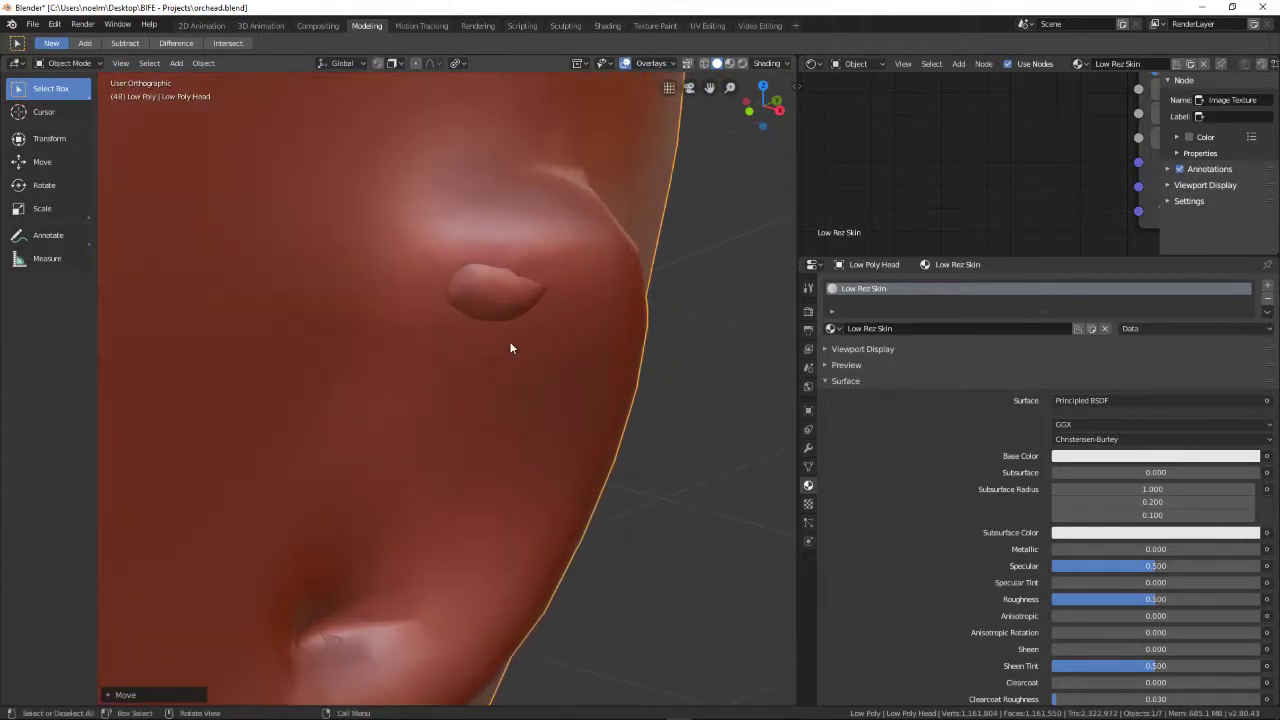
- Enter Edit Mode with snapping enabled and reposition the low poly ear's vertices where the high-poly surface pokes through
key("Tab")
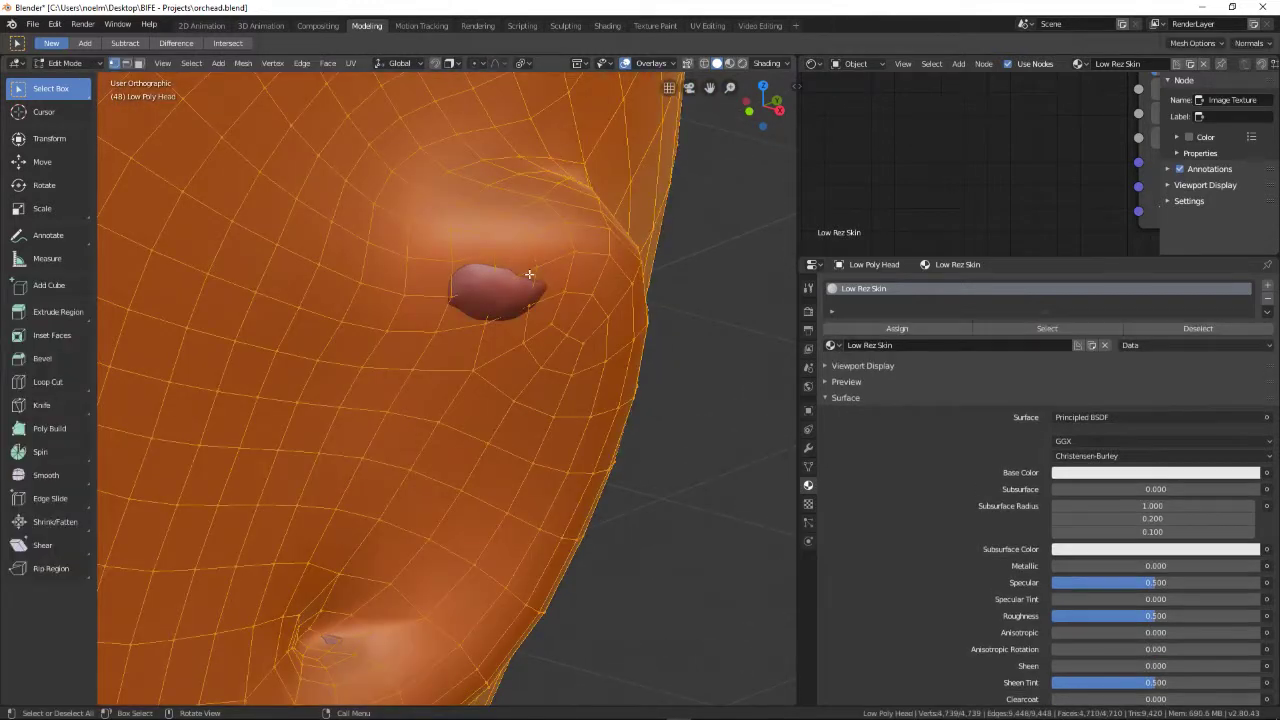
left_click(437, 63)
left_click(494, 291)
key("g")
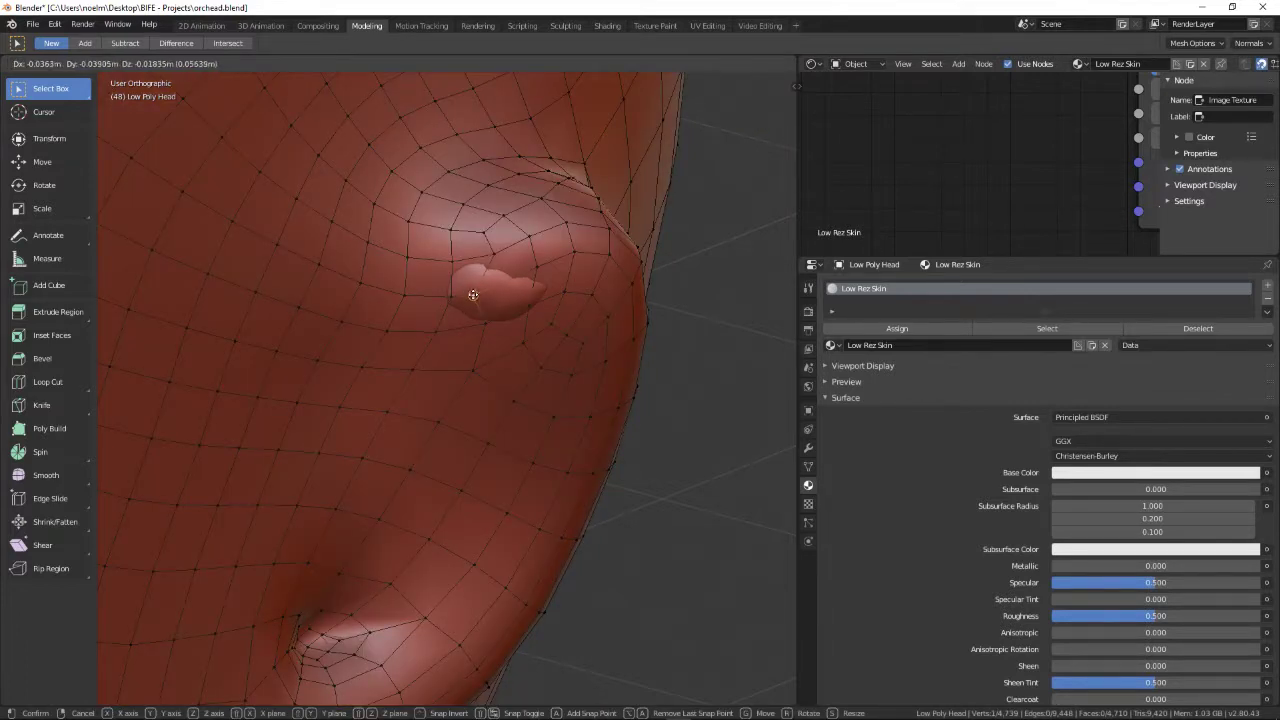
left_click(460, 280)
key("g")
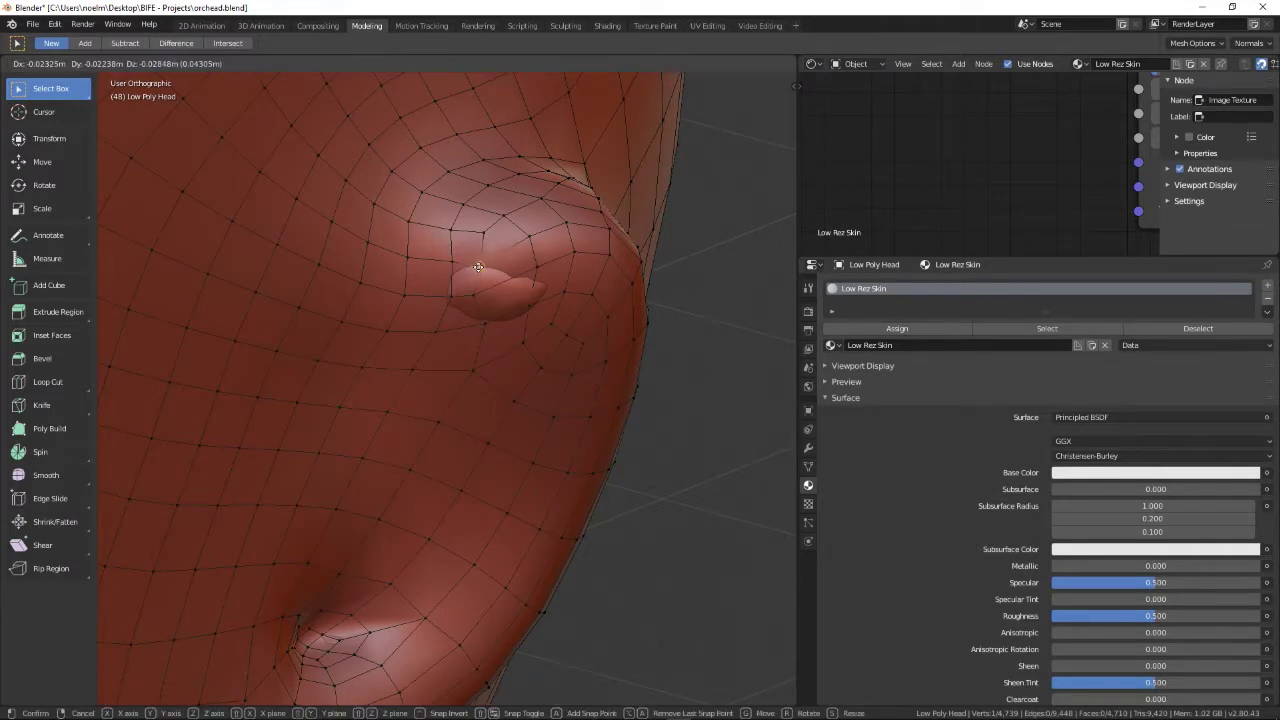
left_click(498, 280)
key("g")
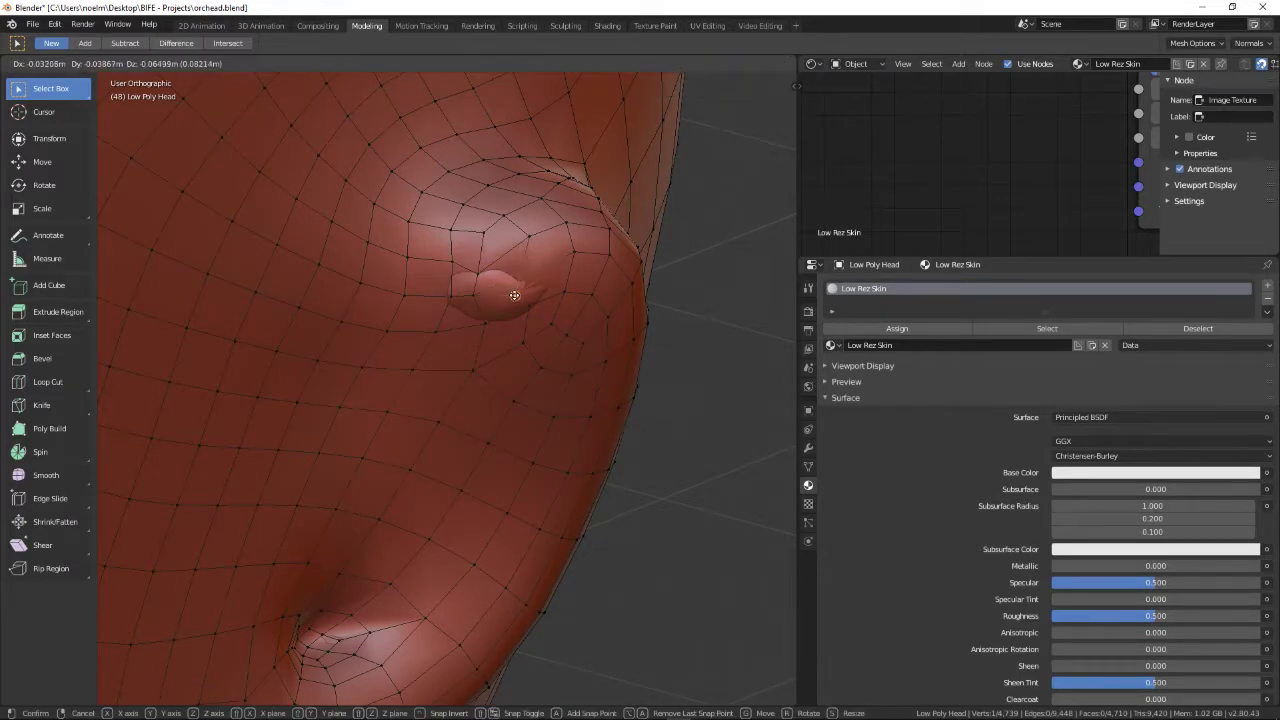
left_click(511, 293)
- Replace snapping with proportional editing and move the selected ear vertex along Y to cover the protruding high-poly surface
middle_click_drag(491, 316, 420, 327)
mouse_move(447, 406)
middle_mouse_down()
mouse_move(423, 403)
mouse_move(443, 414)
middle_mouse_up()
scroll(443, 414, "up", 4)
left_click(436, 64)
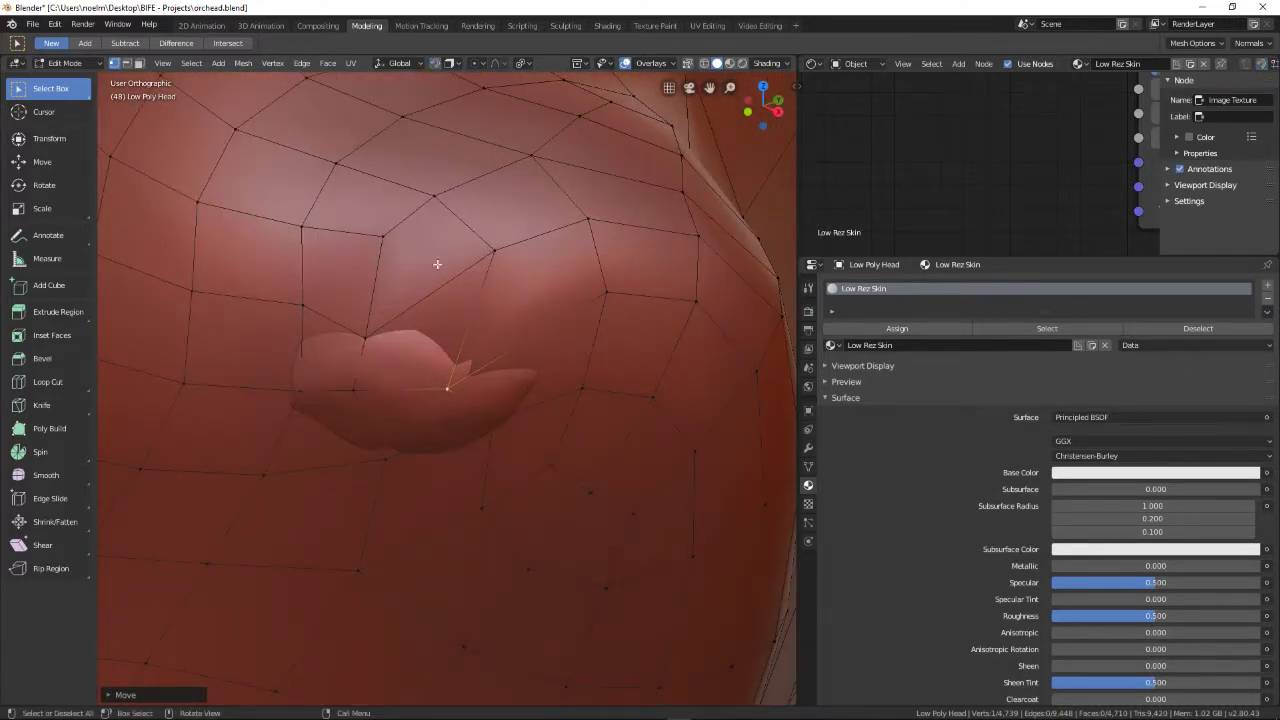
left_click(480, 63)
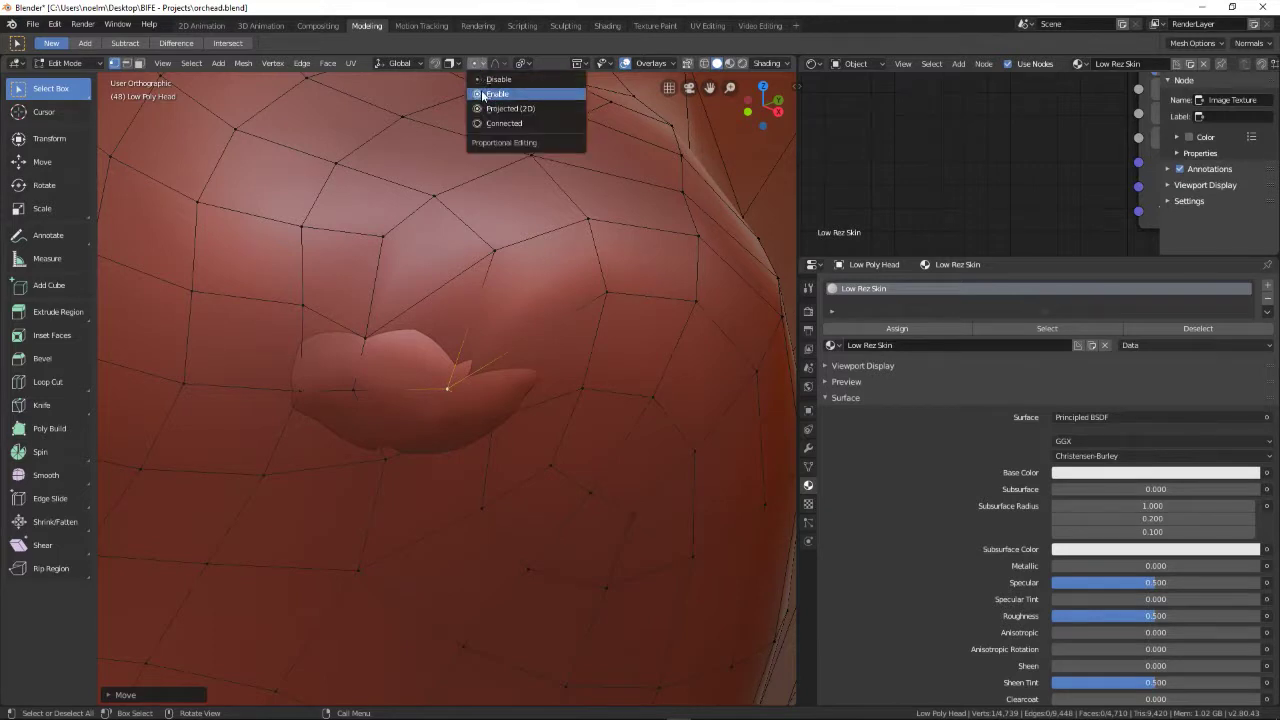
left_click(490, 93)
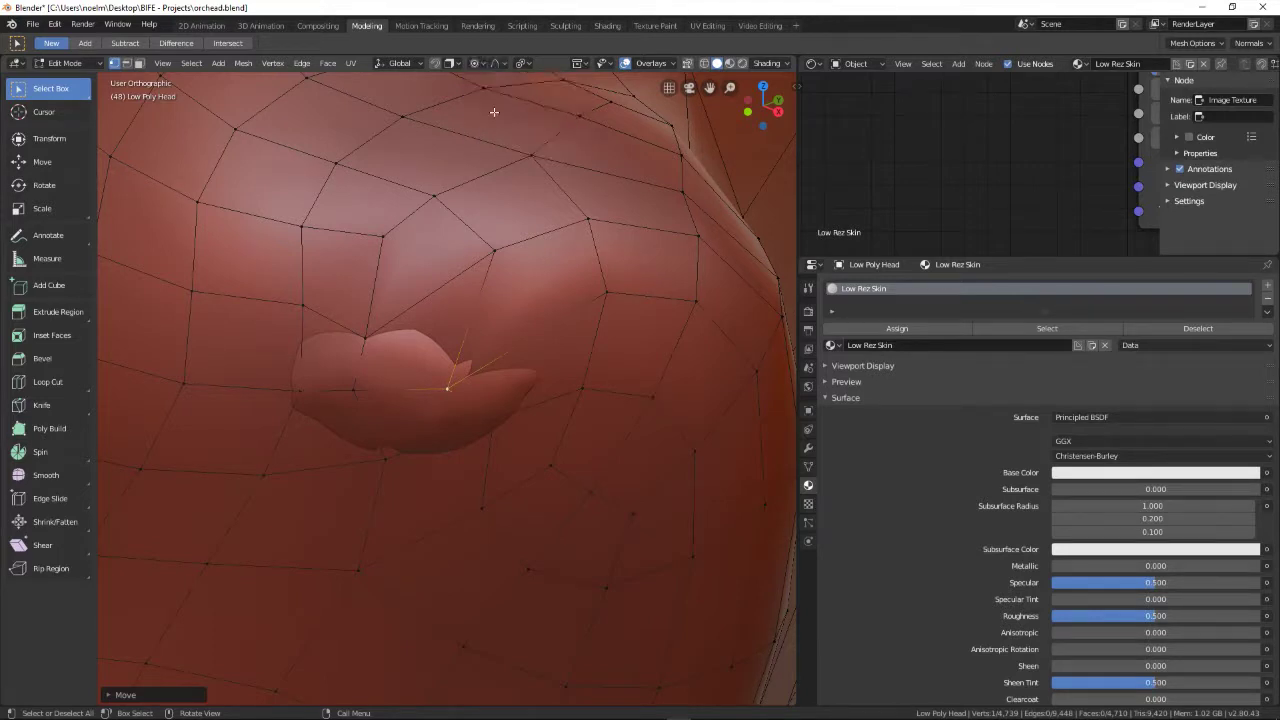
key("g")
key("y")
left_click(393, 415)
- Move a vertex on the opposite ear about -0.029 m along Y with proportional size 0.22 to cover the protruding surface
scroll(404, 408, "down", 4)
middle_click_drag(404, 408, 592, 409)
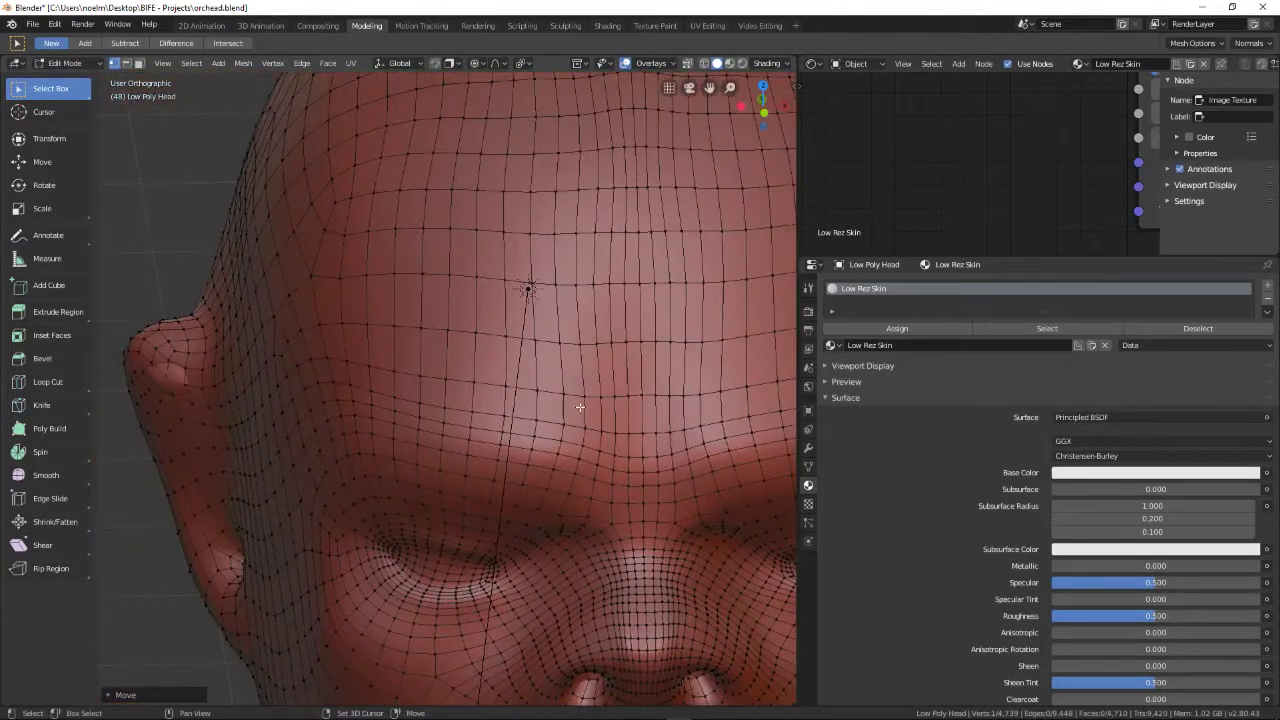
middle_click_drag(200, 394, 403, 383, "shift")
scroll(403, 383, "up", 5)
scroll(353, 372, "up", 2)
middle_click_drag(308, 358, 343, 383, "shift")
left_click(364, 332)
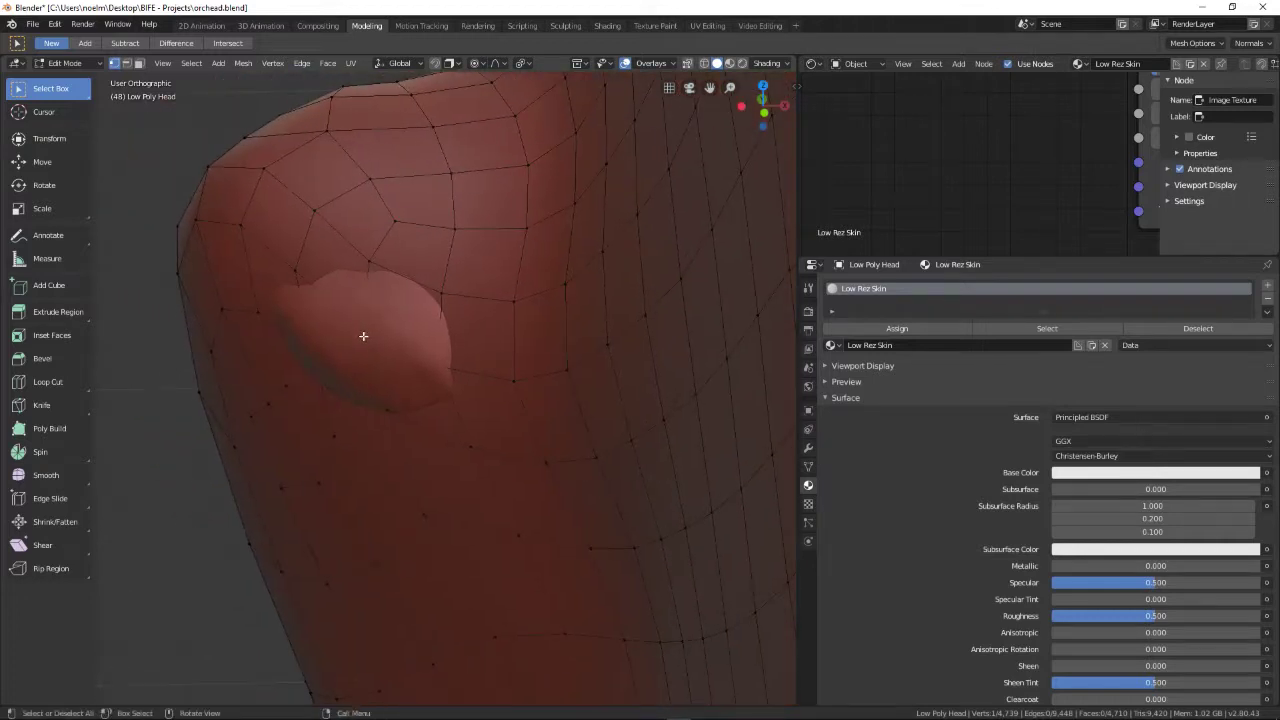
key("g")
key("y")
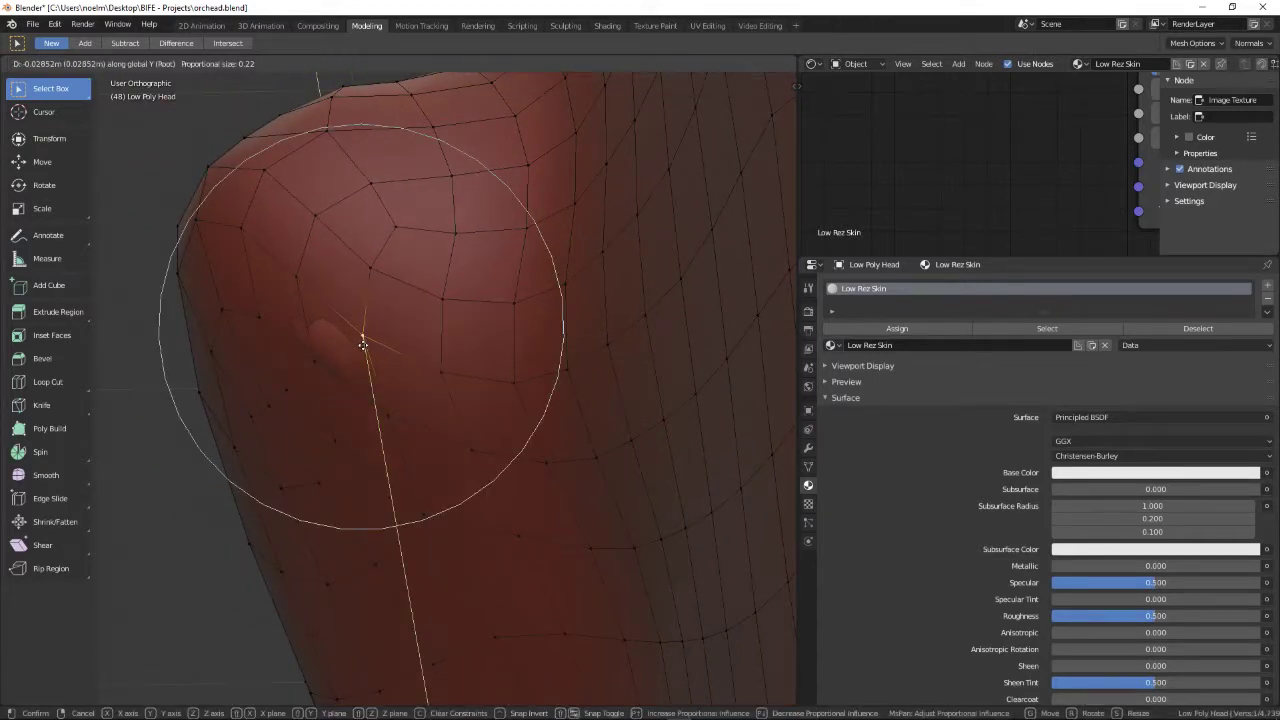
left_click(363, 349)
- Pull vertices on the side of the neck outward over the protruding patch, starting with about 0.036 m along X
scroll(420, 371, "down", 6)
middle_click_drag(417, 458, 323, 300, "shift")
scroll(323, 300, "down", 4)
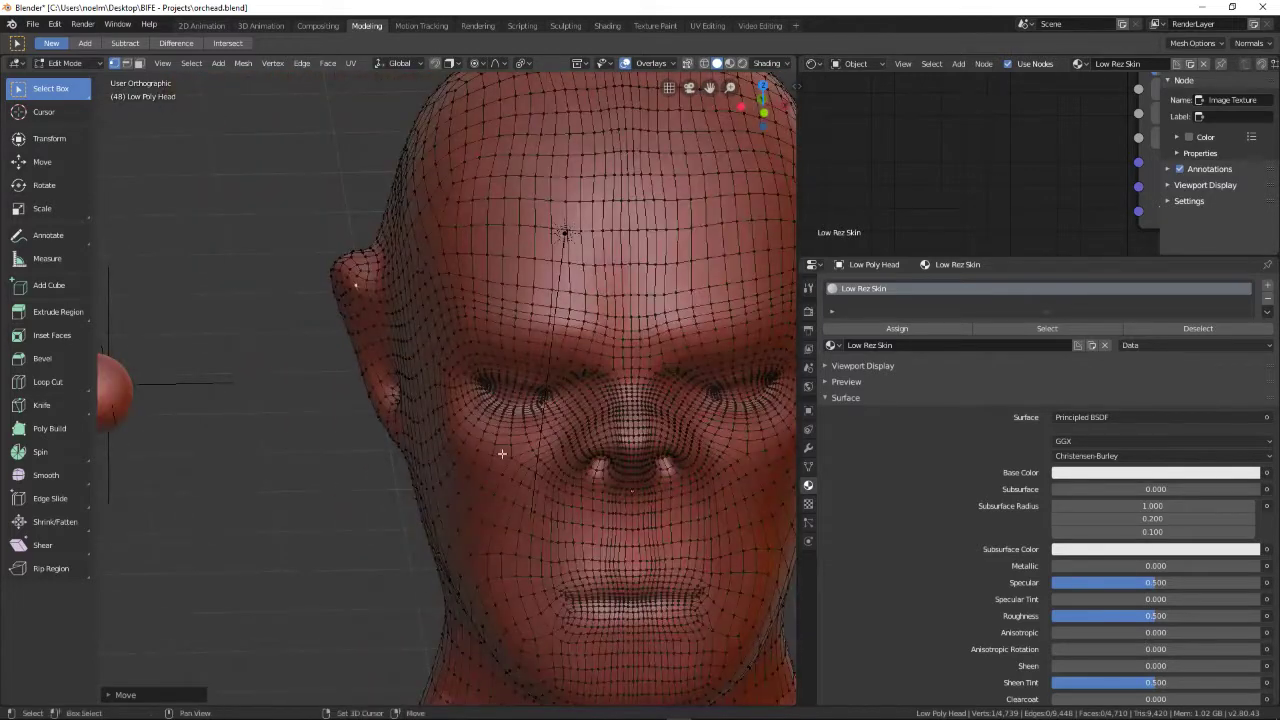
middle_click_drag(552, 494, 370, 301, "shift")
middle_click_drag(485, 425, 518, 388)
scroll(435, 400, "up", 4)
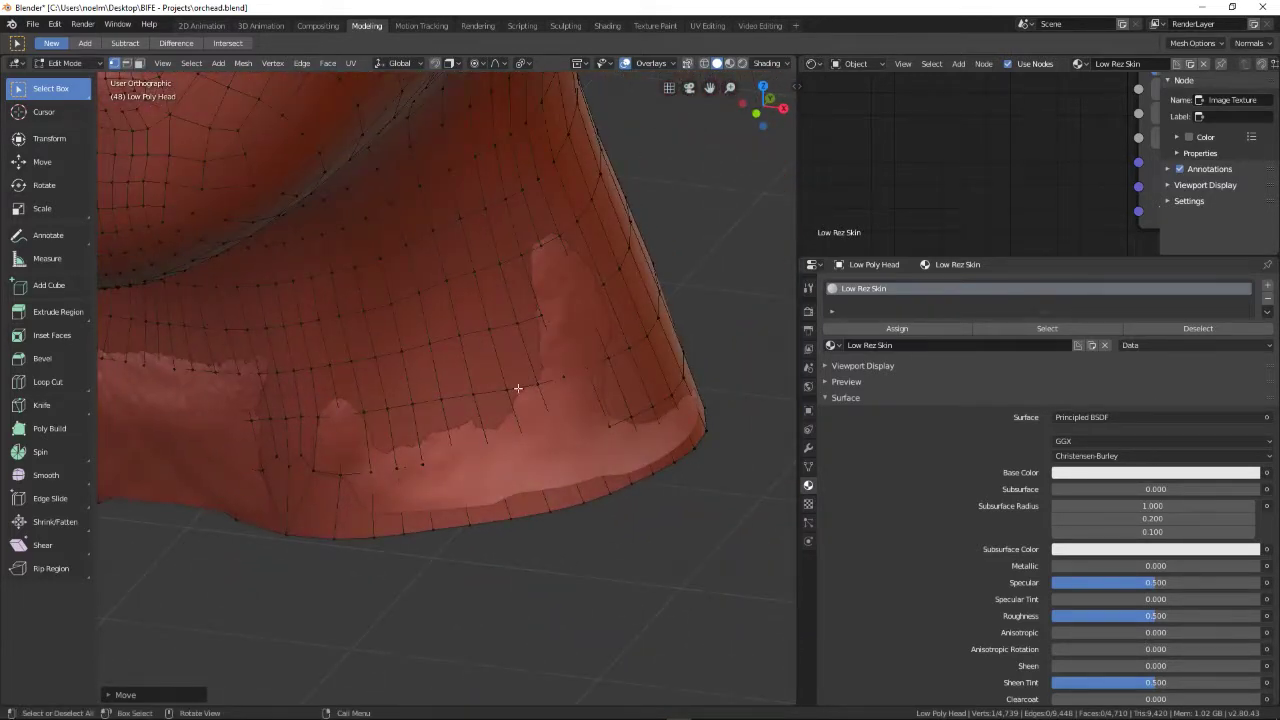
left_click(562, 311)
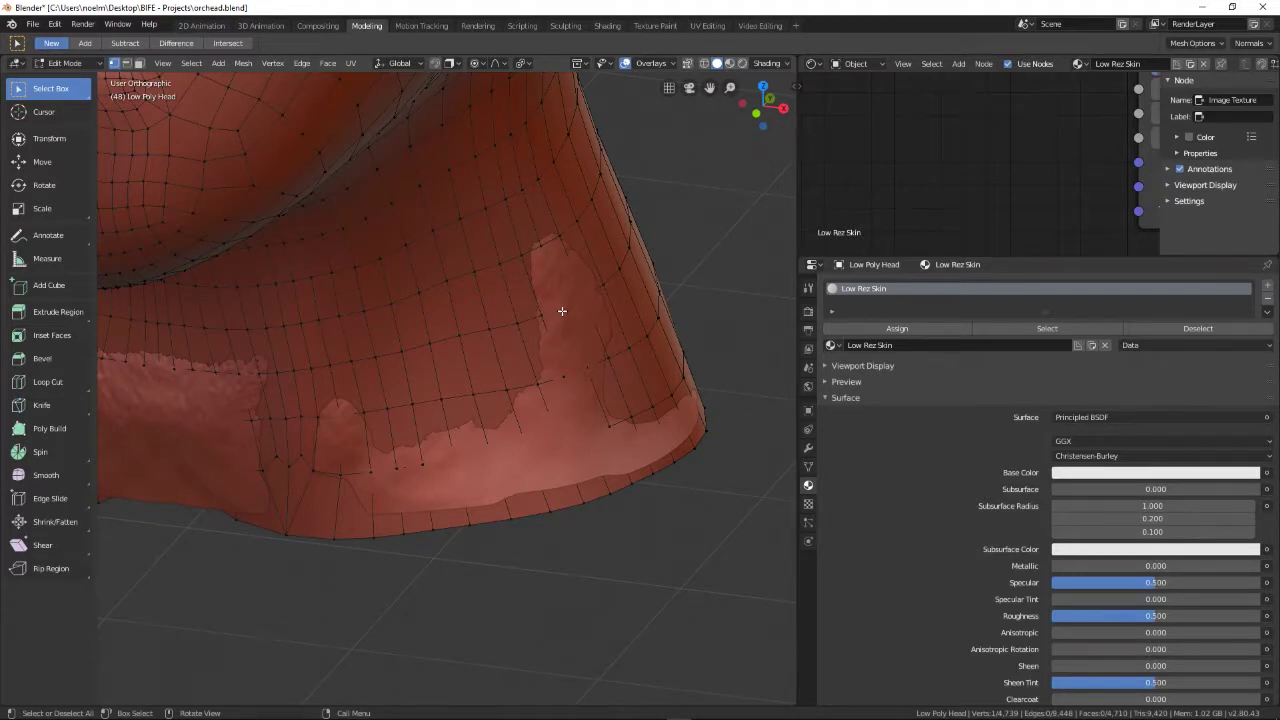
key("g")
key("x")
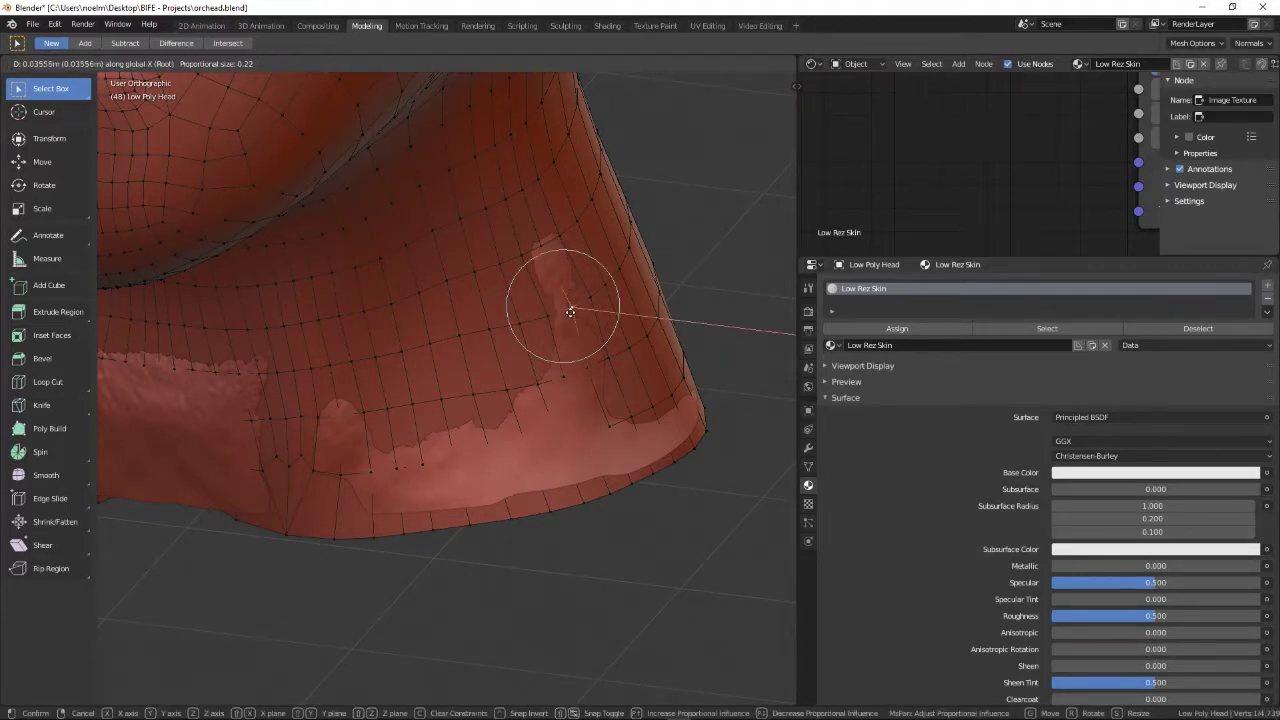
left_click(570, 312)
key("g")
left_click(543, 250)
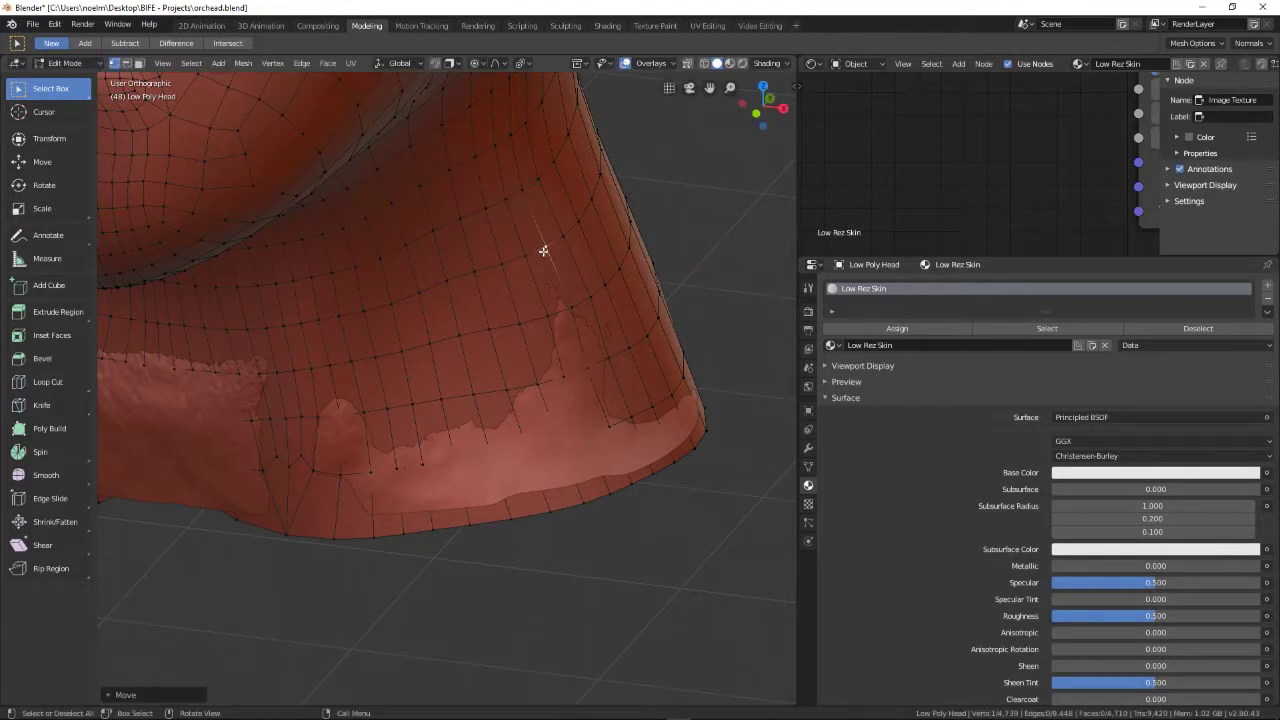
- Pull three vertices near the neck's lower edge outward along X, the first two by about 0.031 m and 0.043 m
left_click(566, 374)
key("g")
key("x")
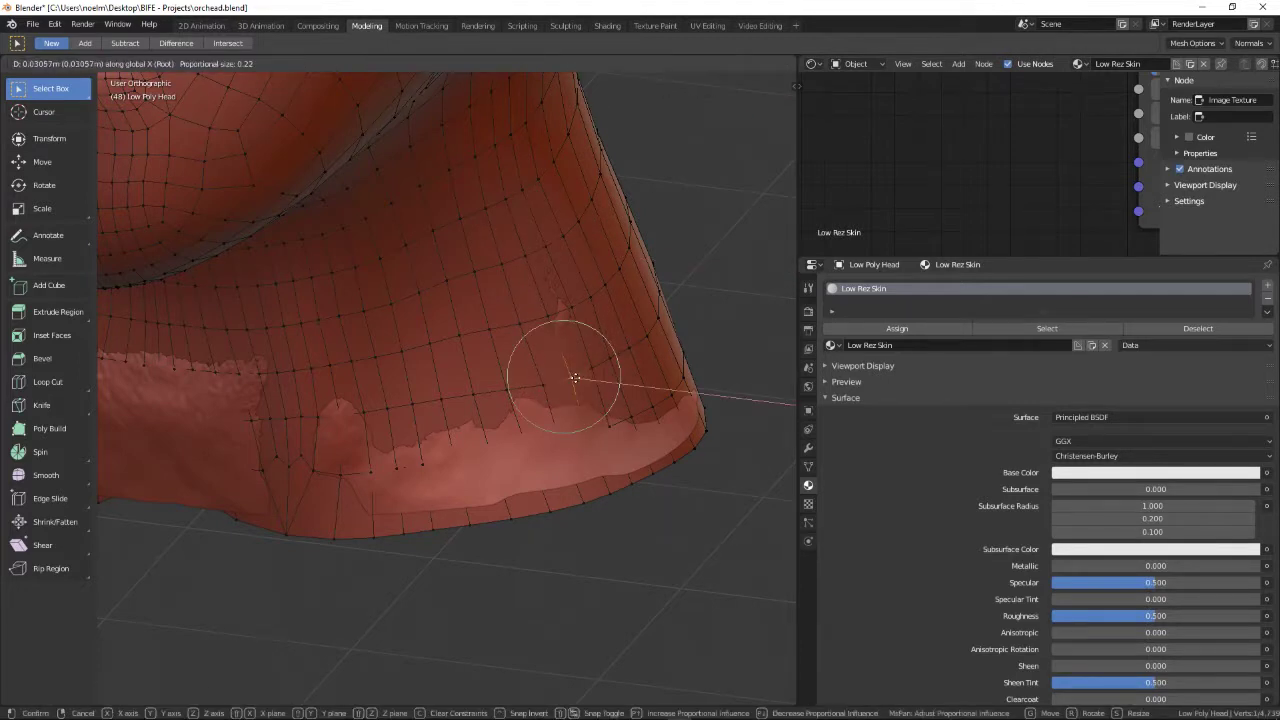
left_click(575, 378)
left_click(523, 462)
key("g")
key("x")
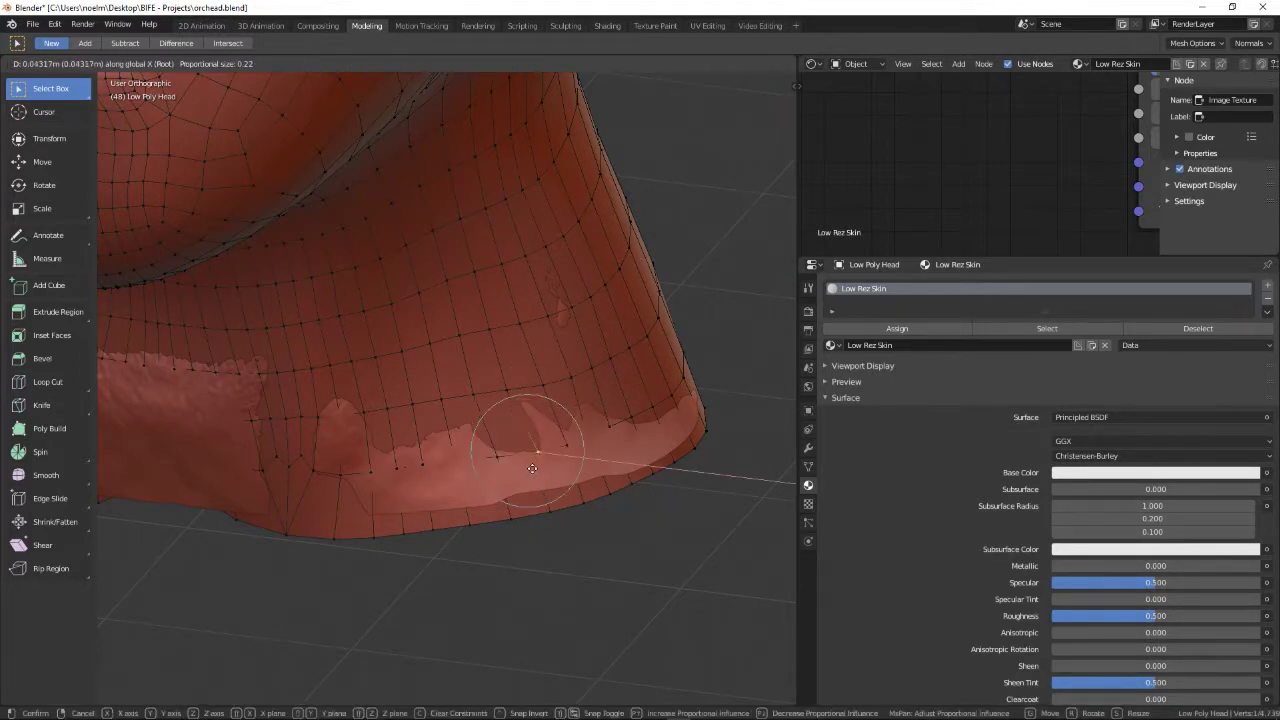
left_click(534, 469)
left_click(600, 439)
key("g")
key("x")
left_click(606, 441)
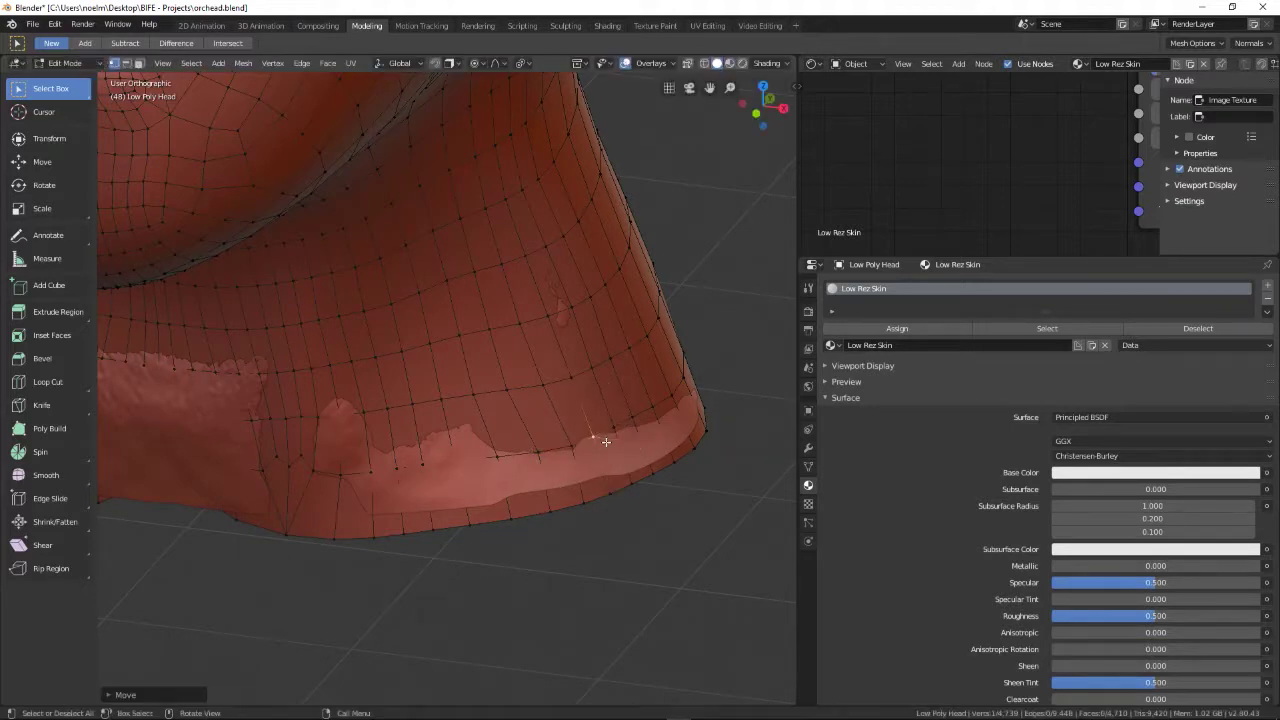
- Move two more vertices near the neck's lower edge outward along X to cover the protruding high-poly surface
left_click(458, 463)
middle_click_drag(457, 465, 494, 471)
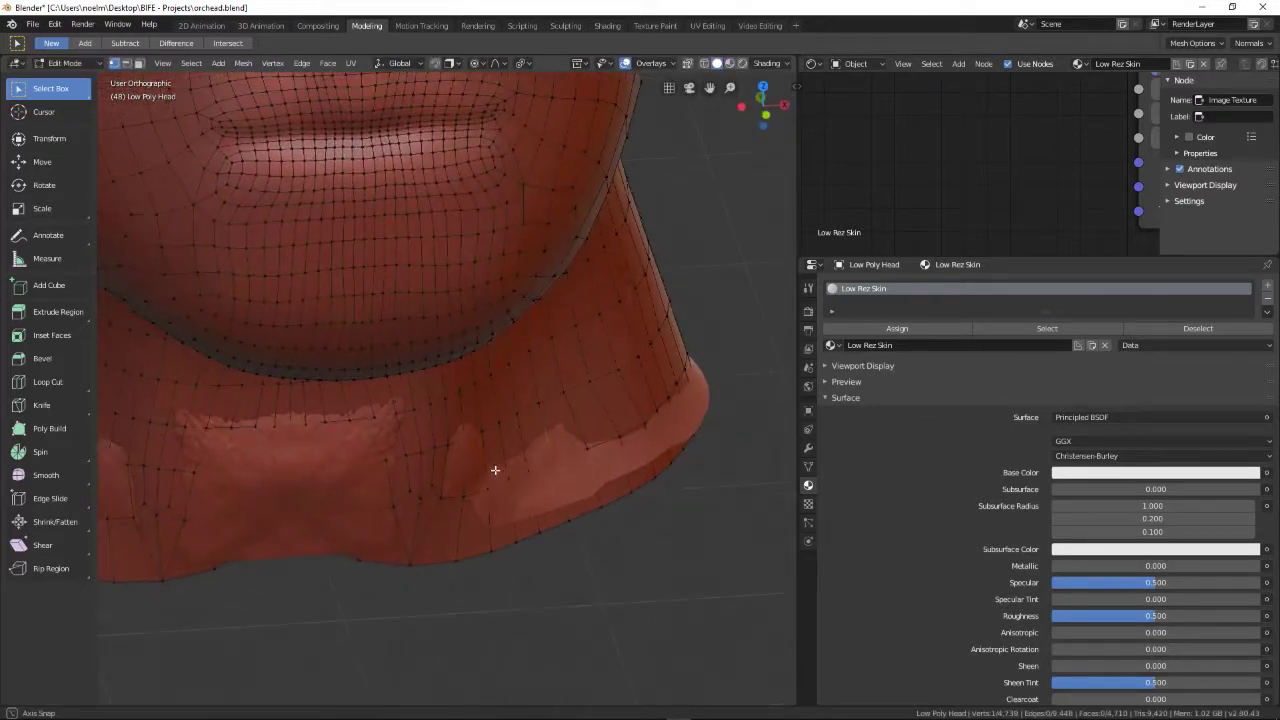
key("g")
key("x")
left_click(553, 482)
left_click(601, 505)
key("g")
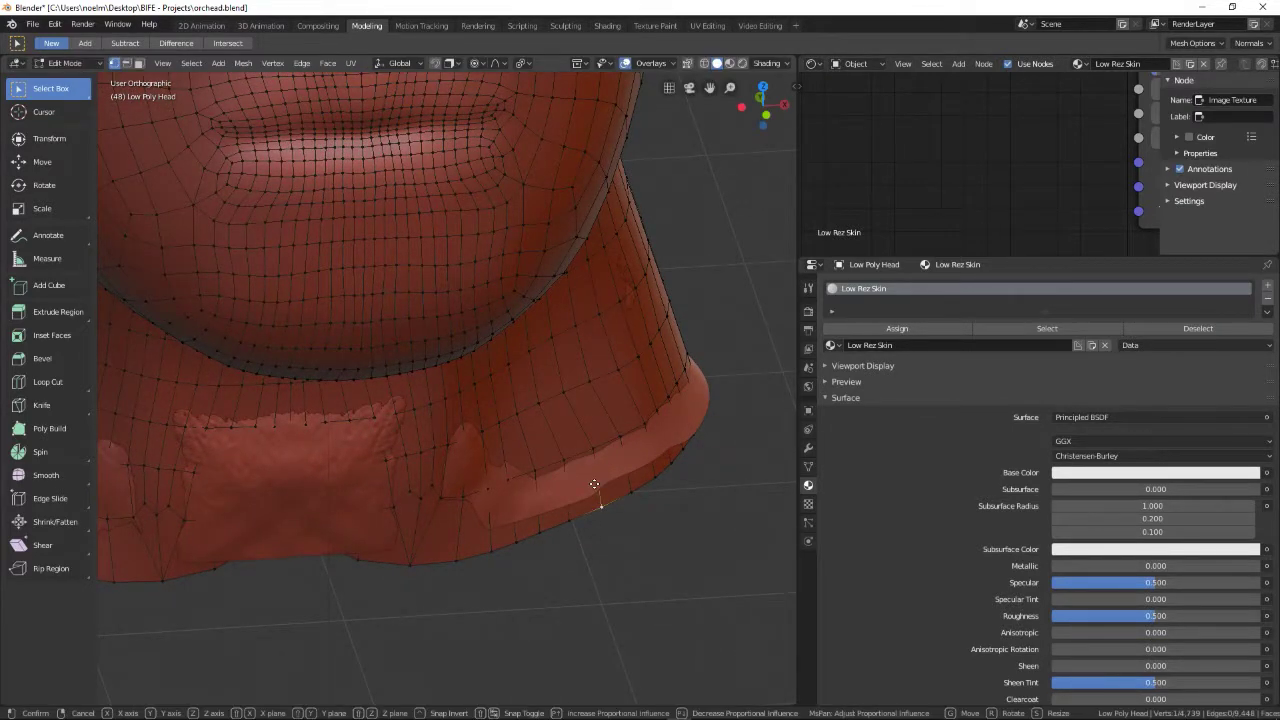
key("x")
left_click(602, 503)
- Move one vertex just above the neck's lower edge about 0.022 m along X with proportional size 0.22
left_click(594, 453)
key("g")
key("x")
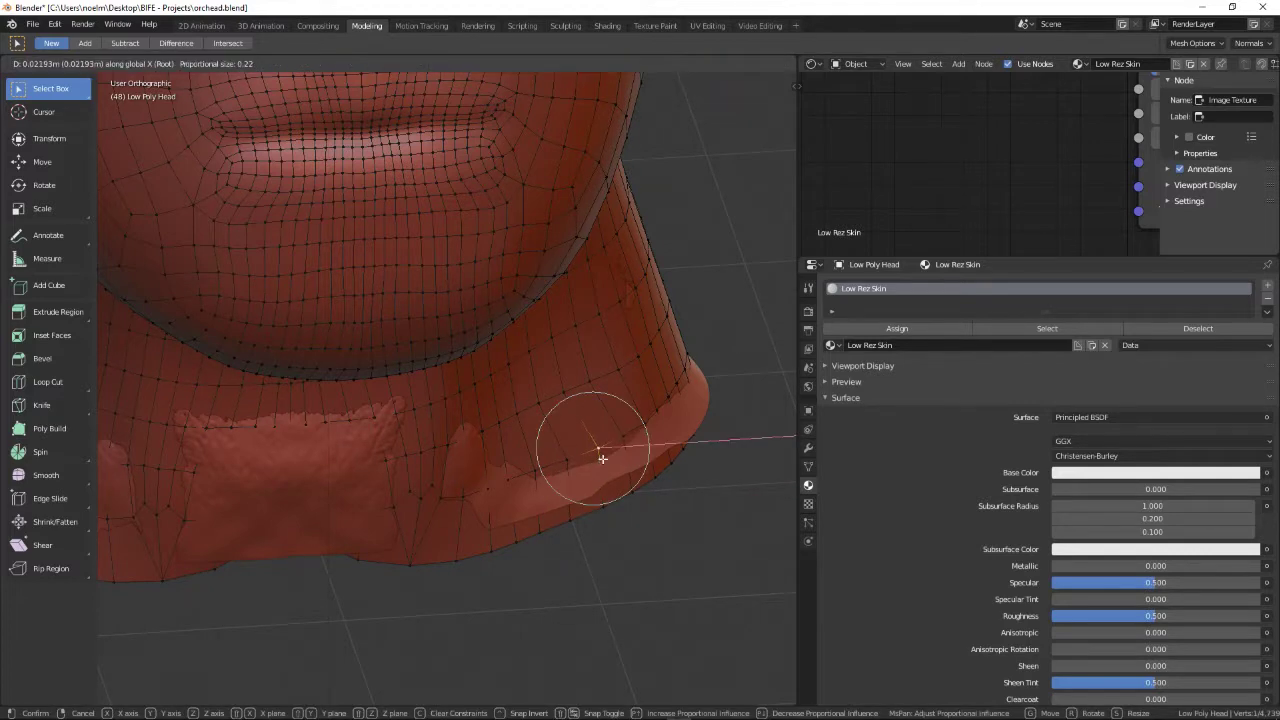
left_click(600, 451)
- Move two vertices beside the front of the neck along X over the small protruding bump, the second by about 0.036 m
left_click(463, 440)
key("g")
key("x")
left_click(480, 449)
left_click(480, 493)
key("g")
key("x")
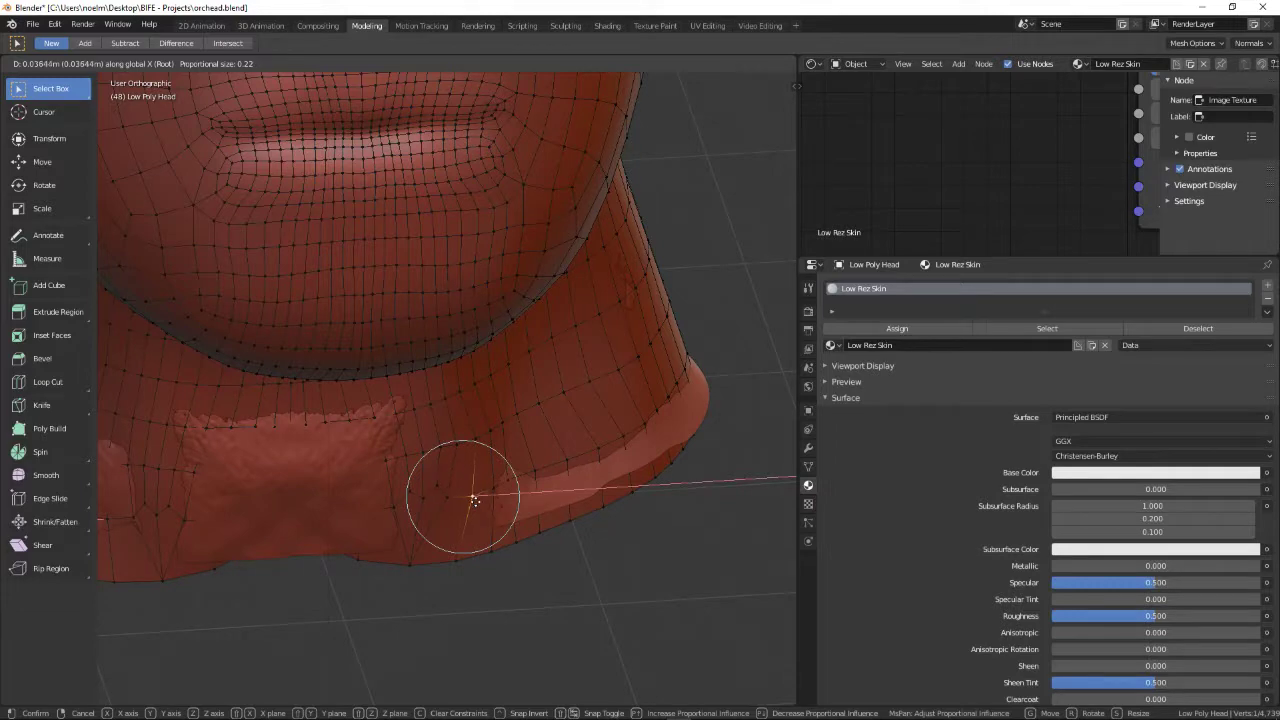
left_click(475, 500)
- Enlarge the proportional size to 0.35 and move a vertex on the front of the neck outward along Y over the protruding patch
scroll(430, 488, "down", 2)
middle_click_drag(430, 490, 505, 474)
scroll(505, 474, "up", 3)
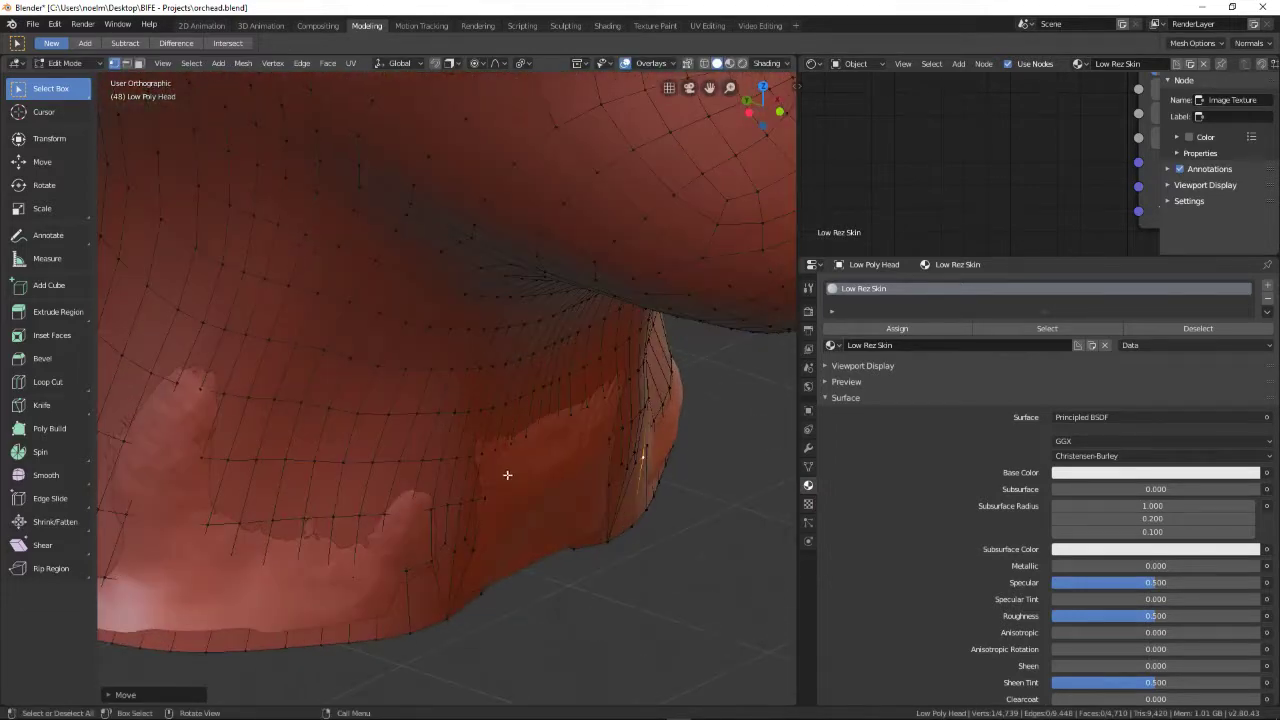
left_click(562, 472)
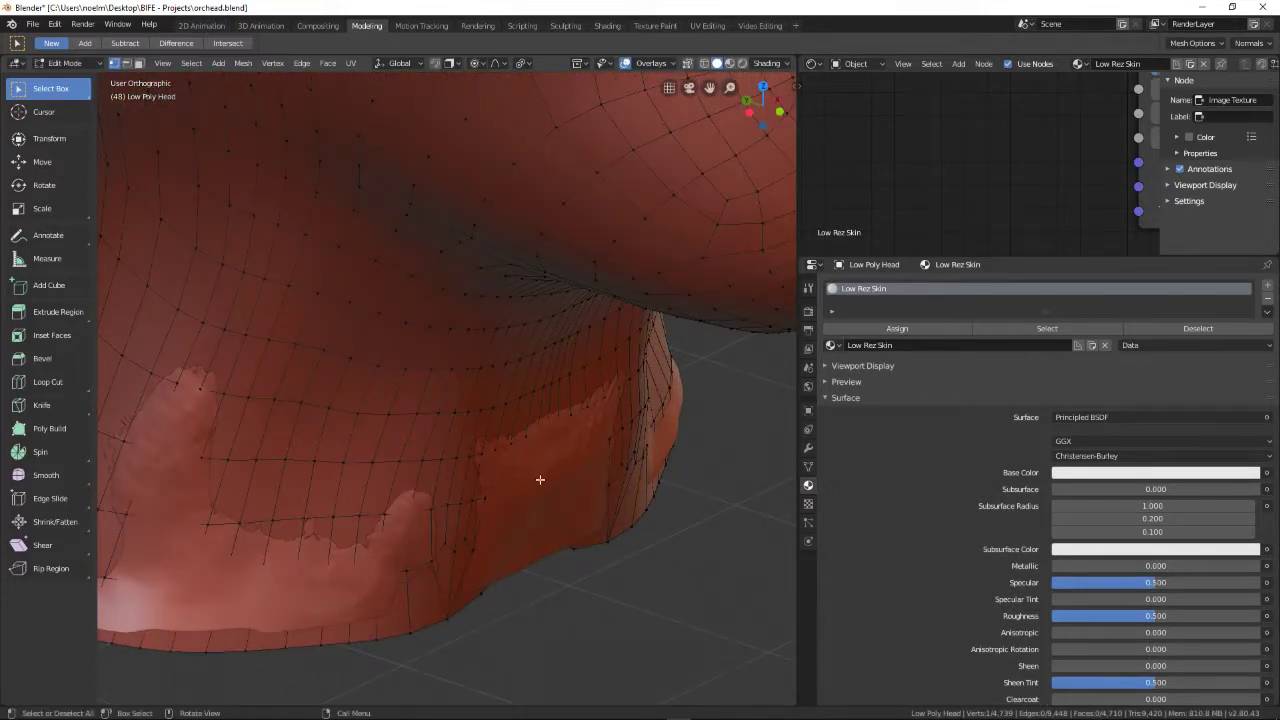
key("g")
key("x")
scroll(550, 486, "down", 5)
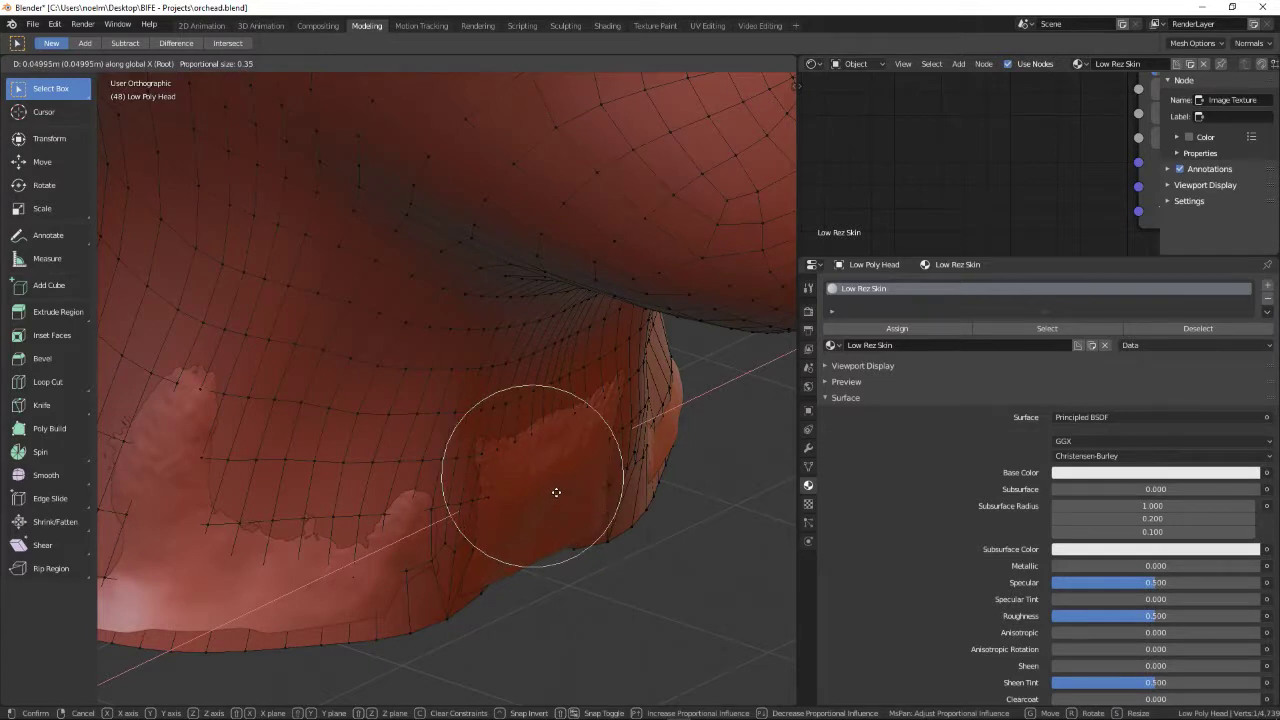
key("x")
key("y")
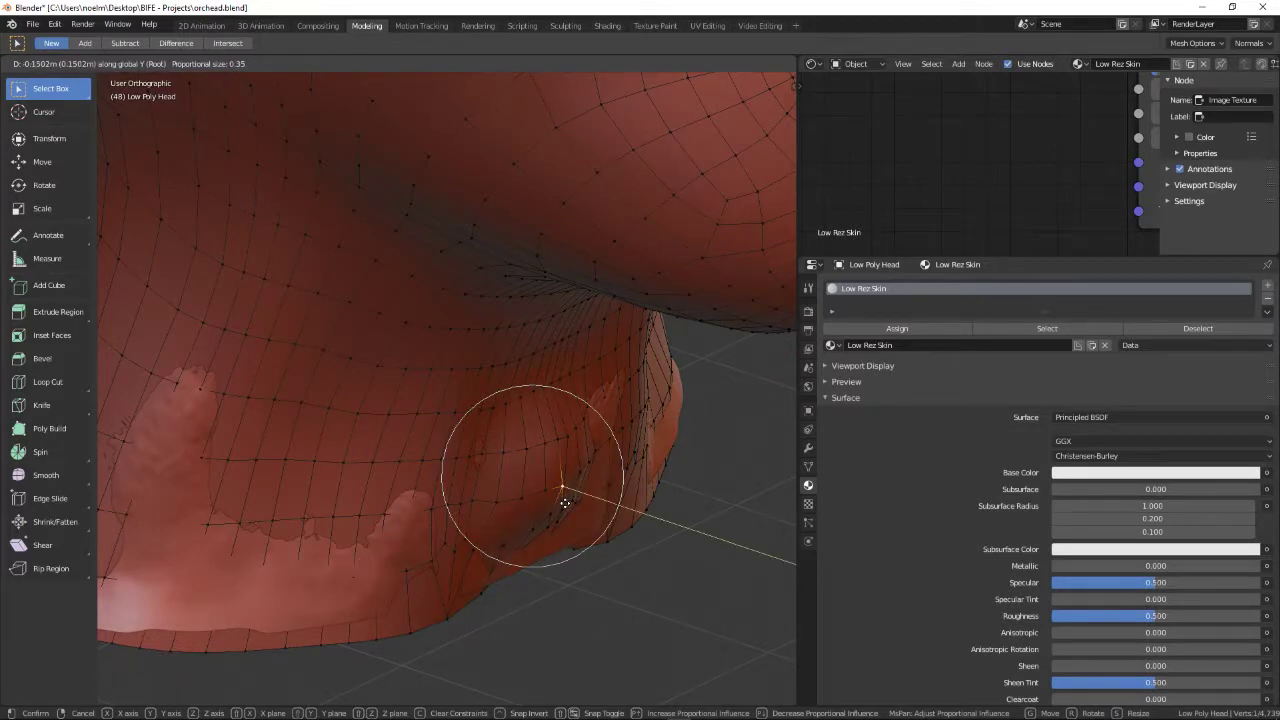
left_click(545, 492)
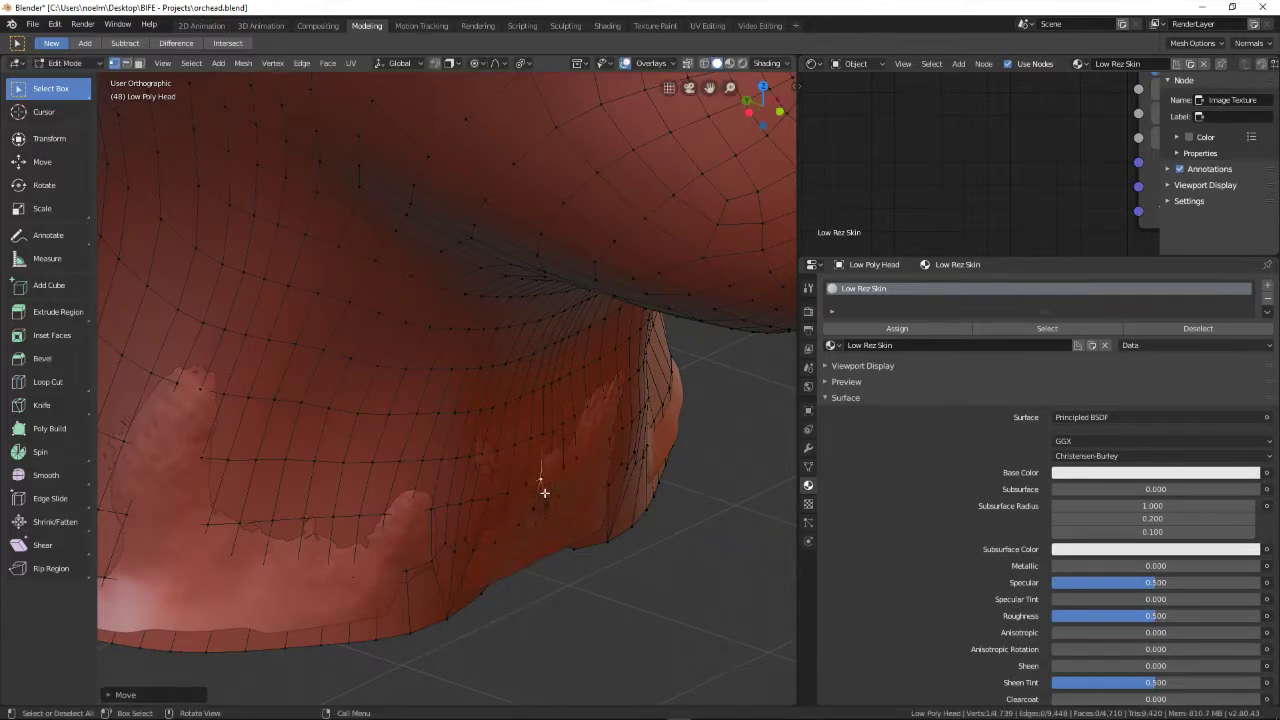
- Pull two more vertices on the front of the neck outward, the lower one by about -0.024 m along Y
left_click(584, 461)
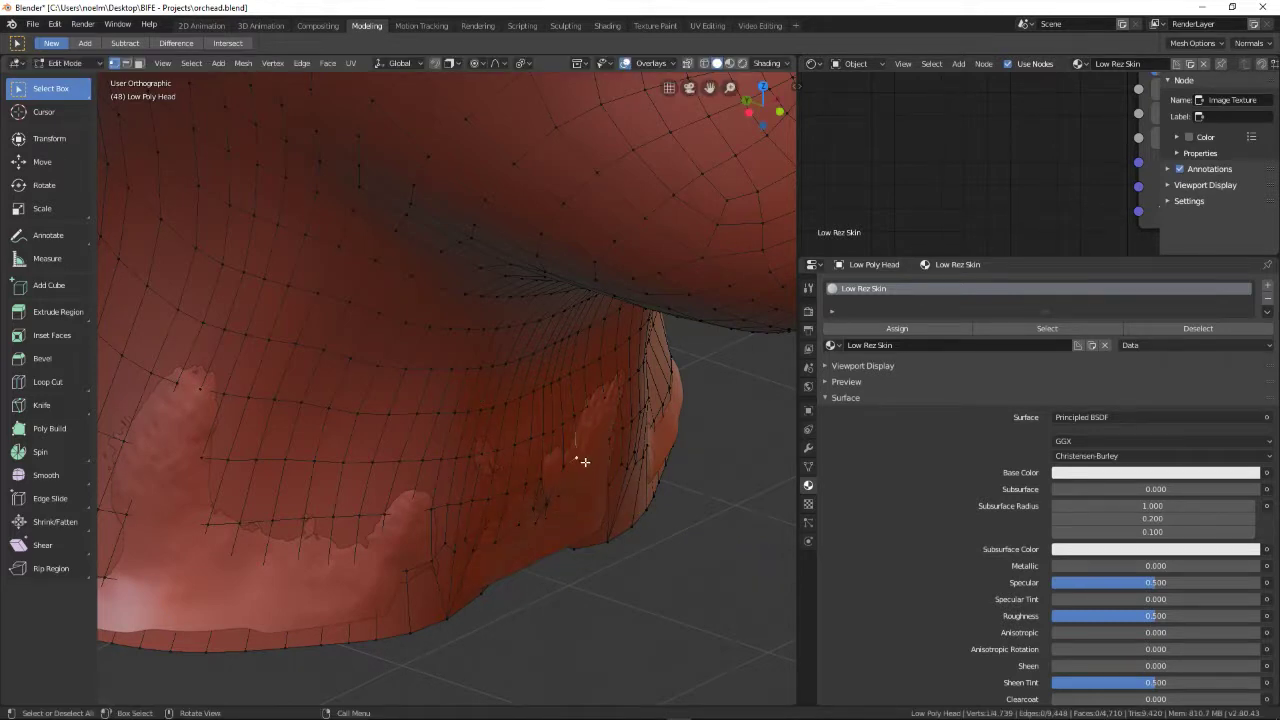
key("g")
left_click(586, 468)
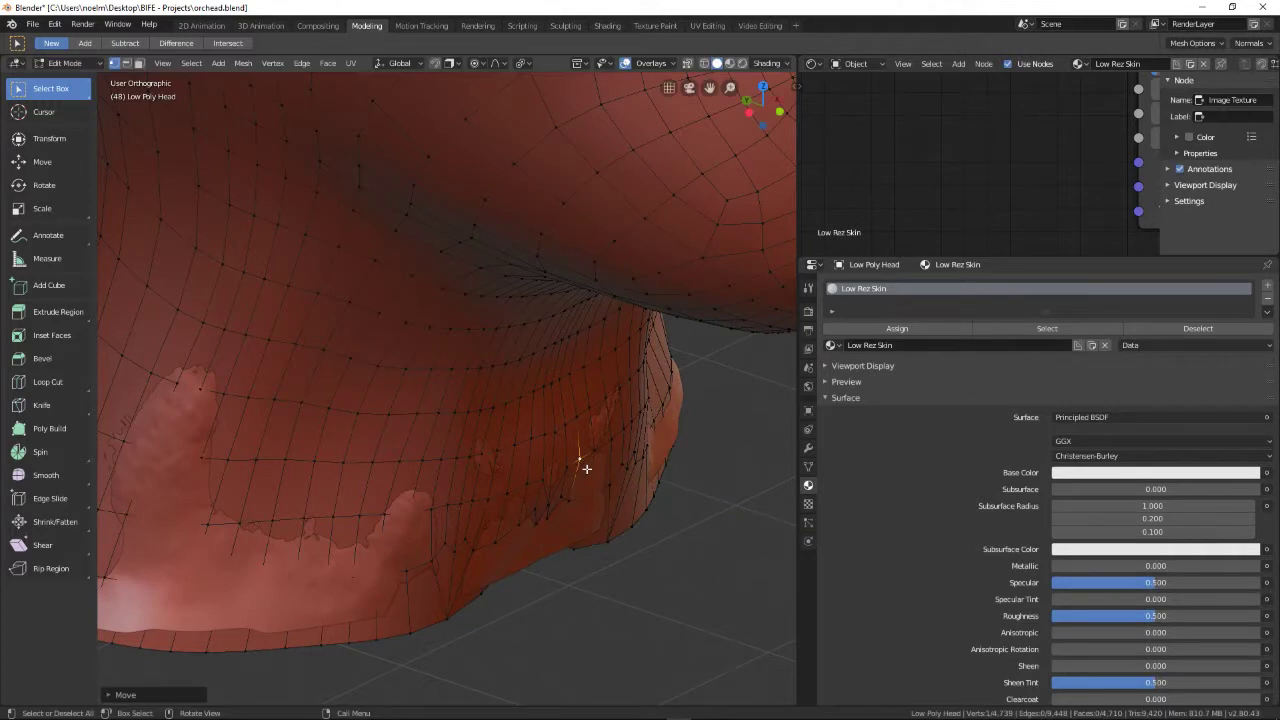
left_click(573, 506)
key("g")
key("y")
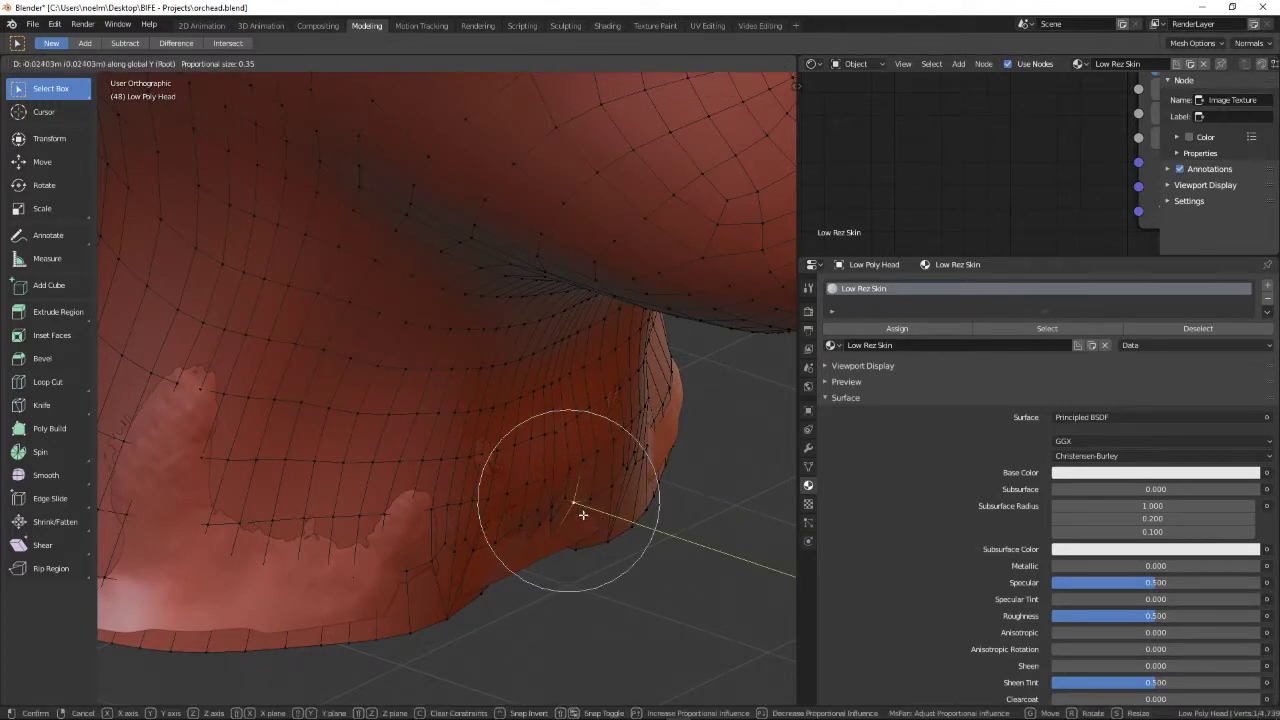
left_click(583, 515)
- Move a vertex near the front of the neck's lower edge outward along Y, and select a vertex on the bottom rim
left_click(500, 543)
key("g")
key("y")
left_click(509, 548)
left_click(567, 540)
- Inspect the neck from the front and both sides for places where the high-poly surface still protrudes
middle_click_drag(344, 537, 431, 560)
scroll(541, 525, "down", 5)
scroll(435, 478, "down", 4)
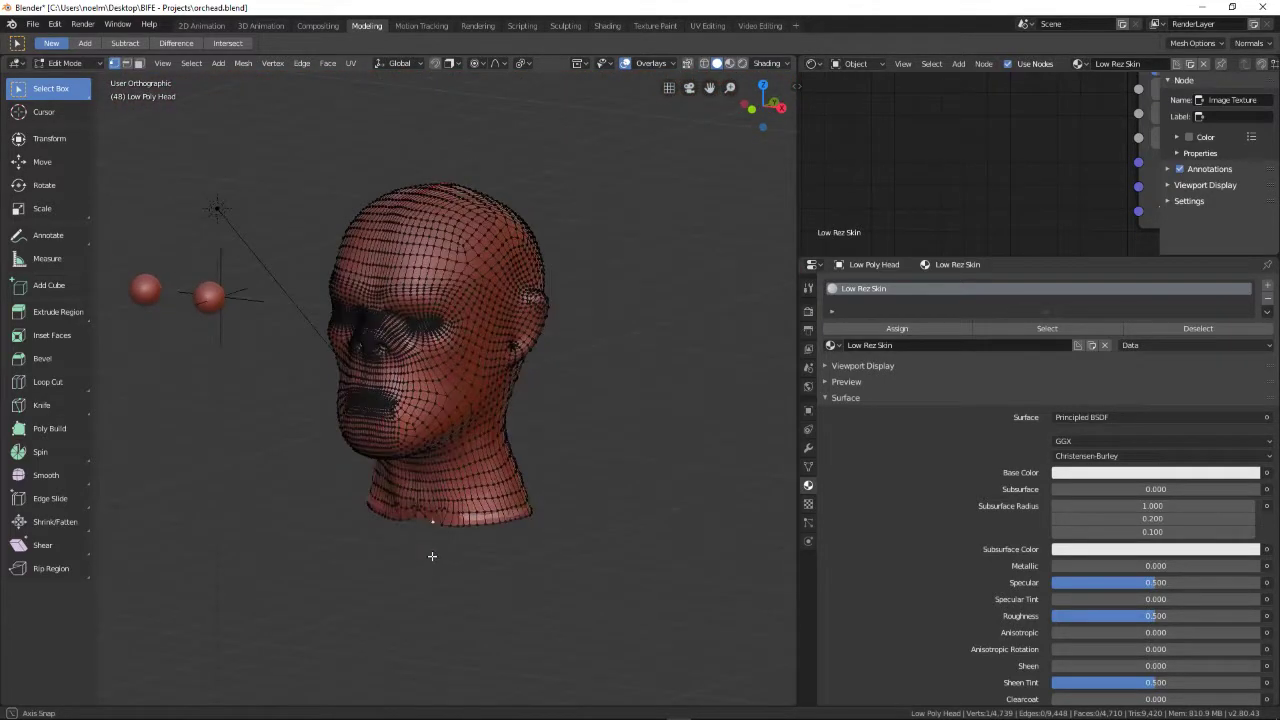
scroll(433, 545, "up", 5)
middle_click_drag(382, 482, 476, 521, "shift")
scroll(470, 509, "down", 5)
scroll(470, 525, "up", 5)
scroll(377, 460, "up", 3)
middle_click_drag(451, 575, 411, 494, "shift")
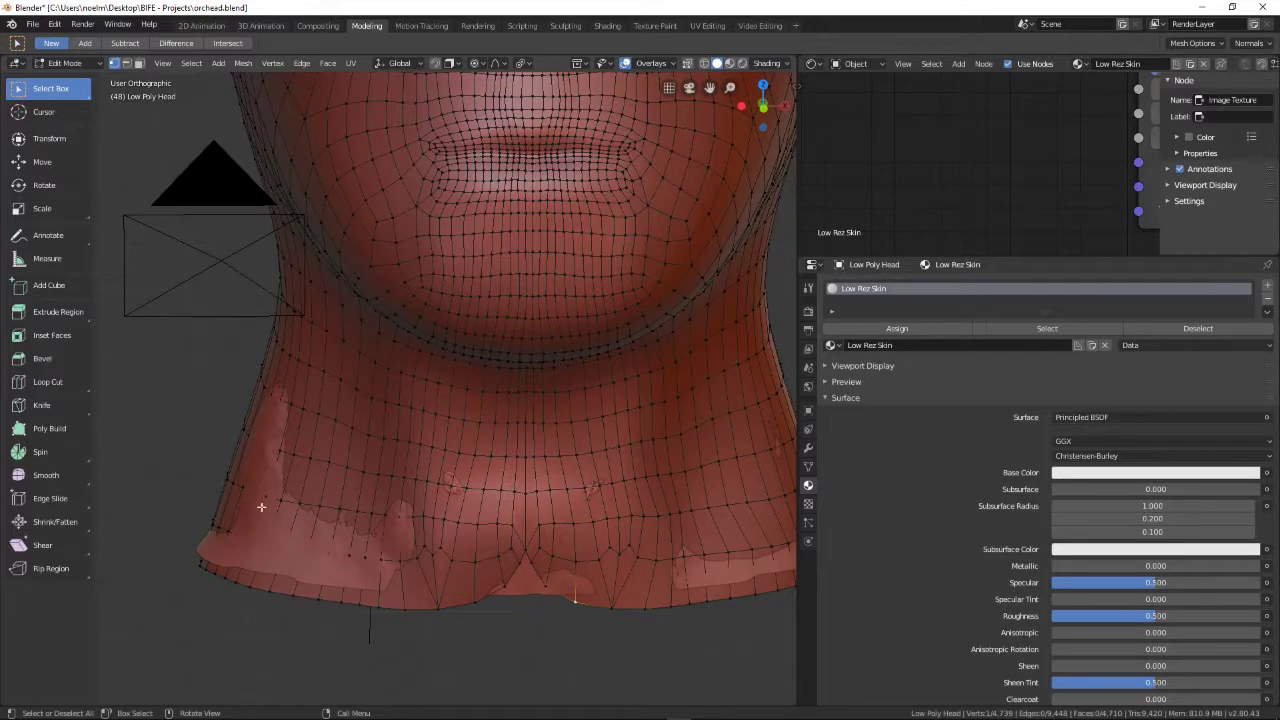
middle_click_drag(474, 544, 289, 551)
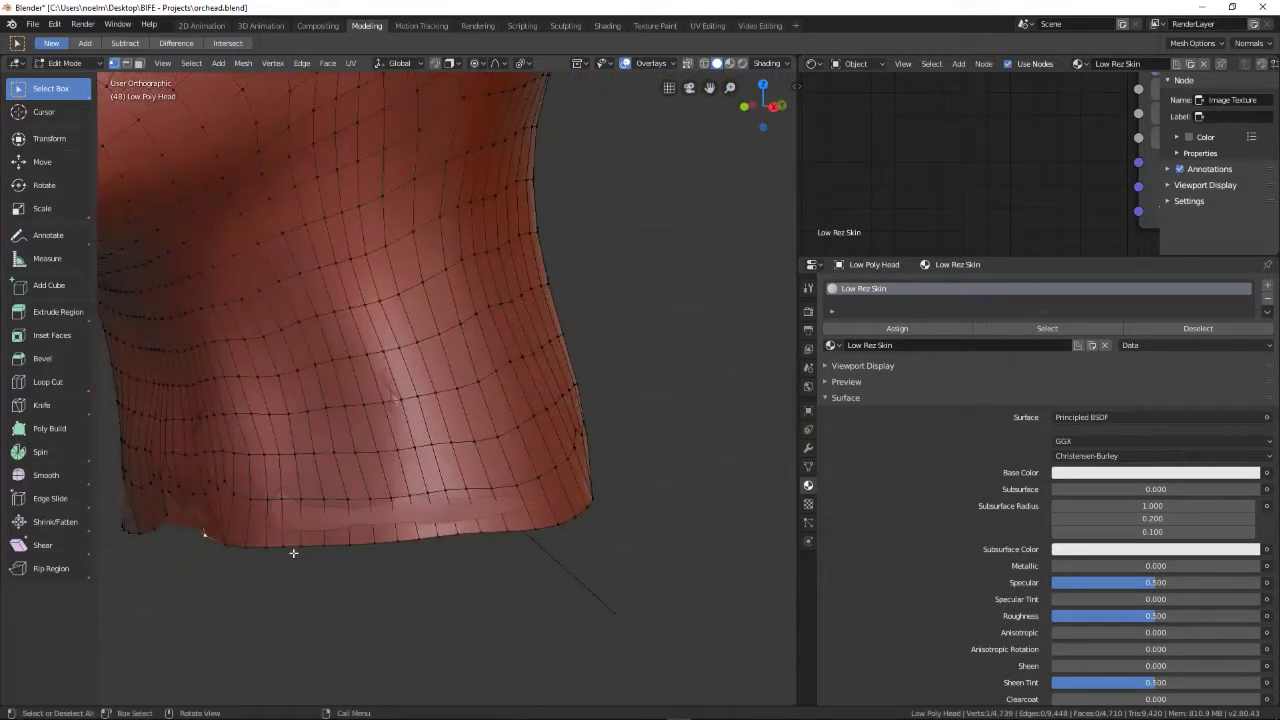
middle_click_drag(377, 436, 544, 460)
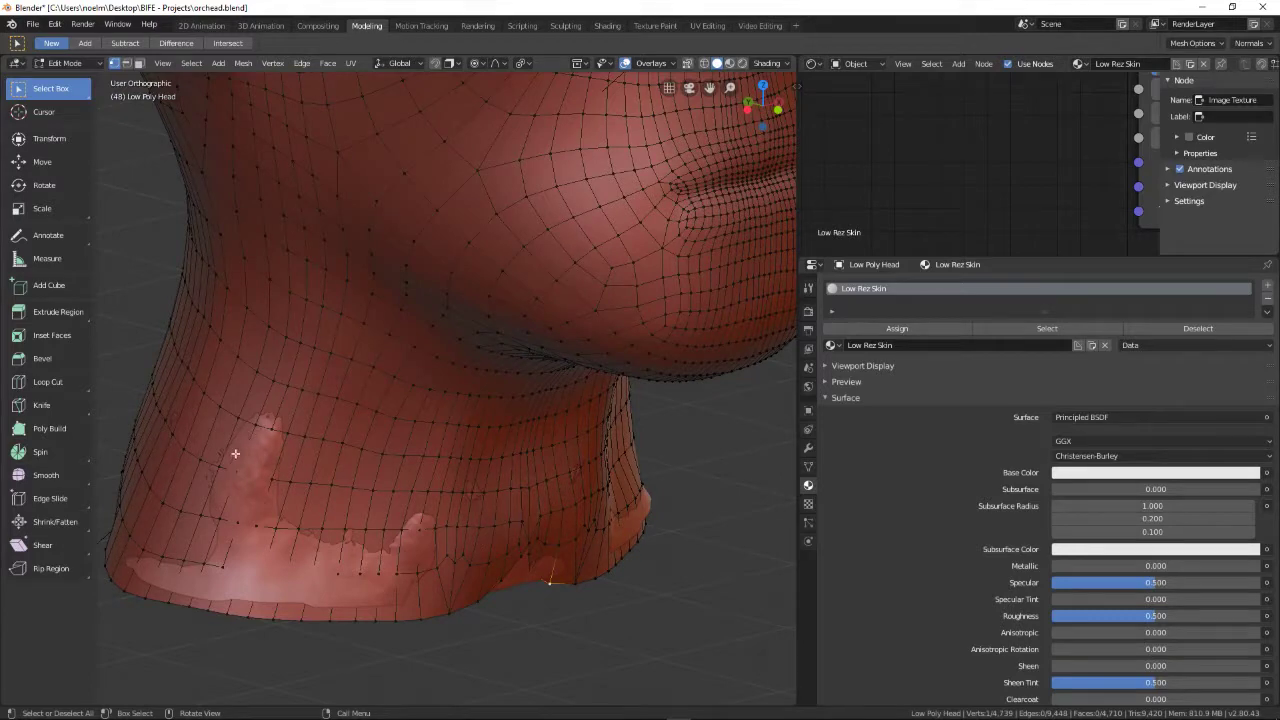
middle_click_drag(295, 483, 450, 572)
scroll(384, 451, "down", 5)
- Return to Object Mode and set the bake type to Normal in the render settings
key("Tab")
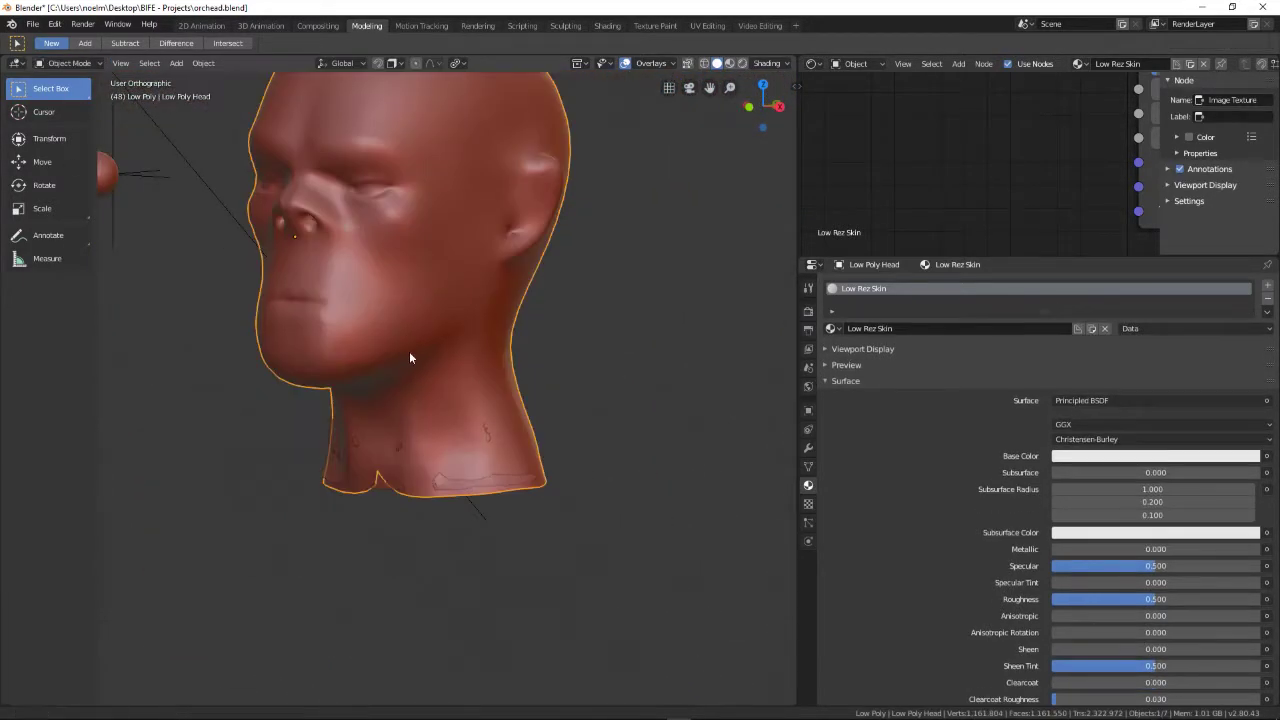
scroll(409, 334, "down", 2)
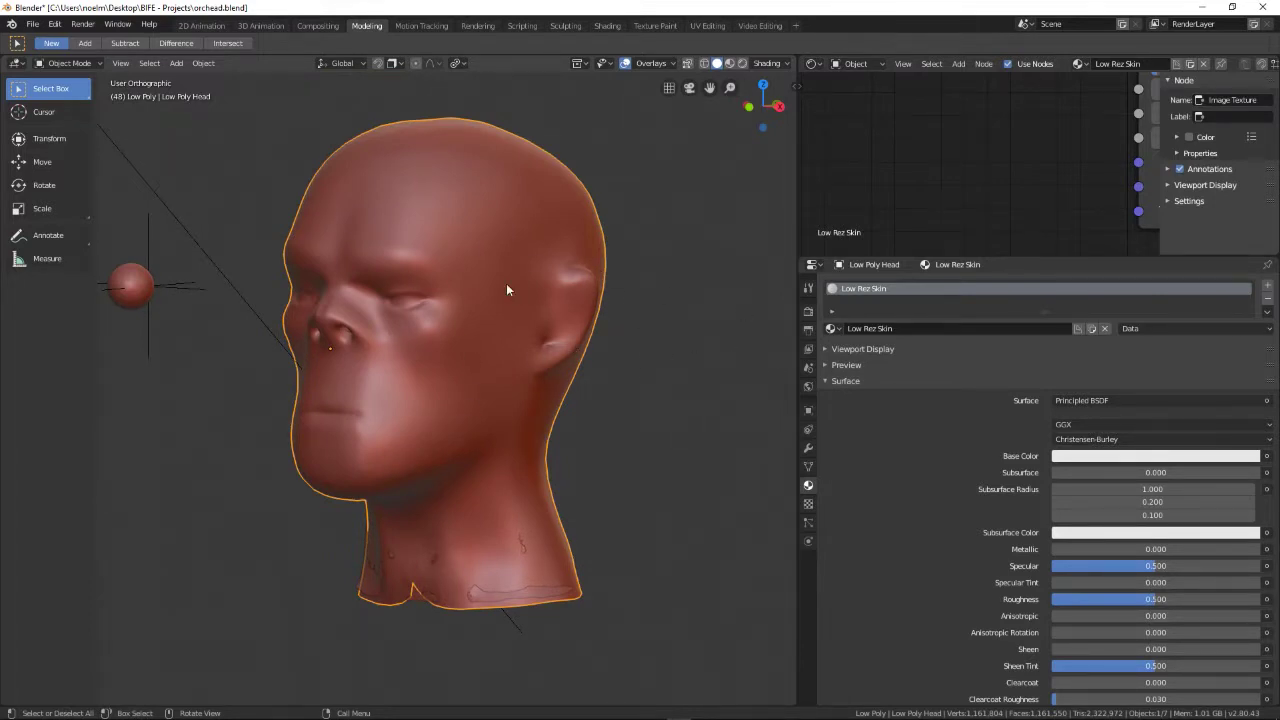
left_click(808, 310)
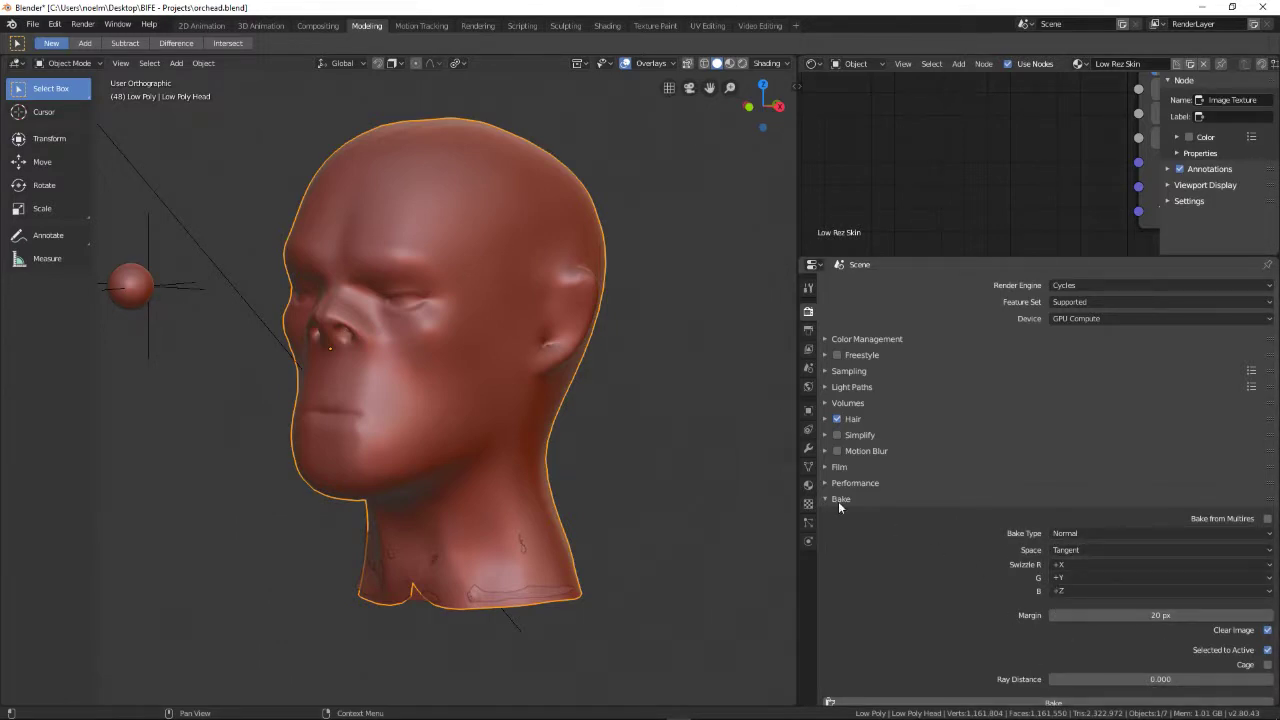
left_click(1098, 535)
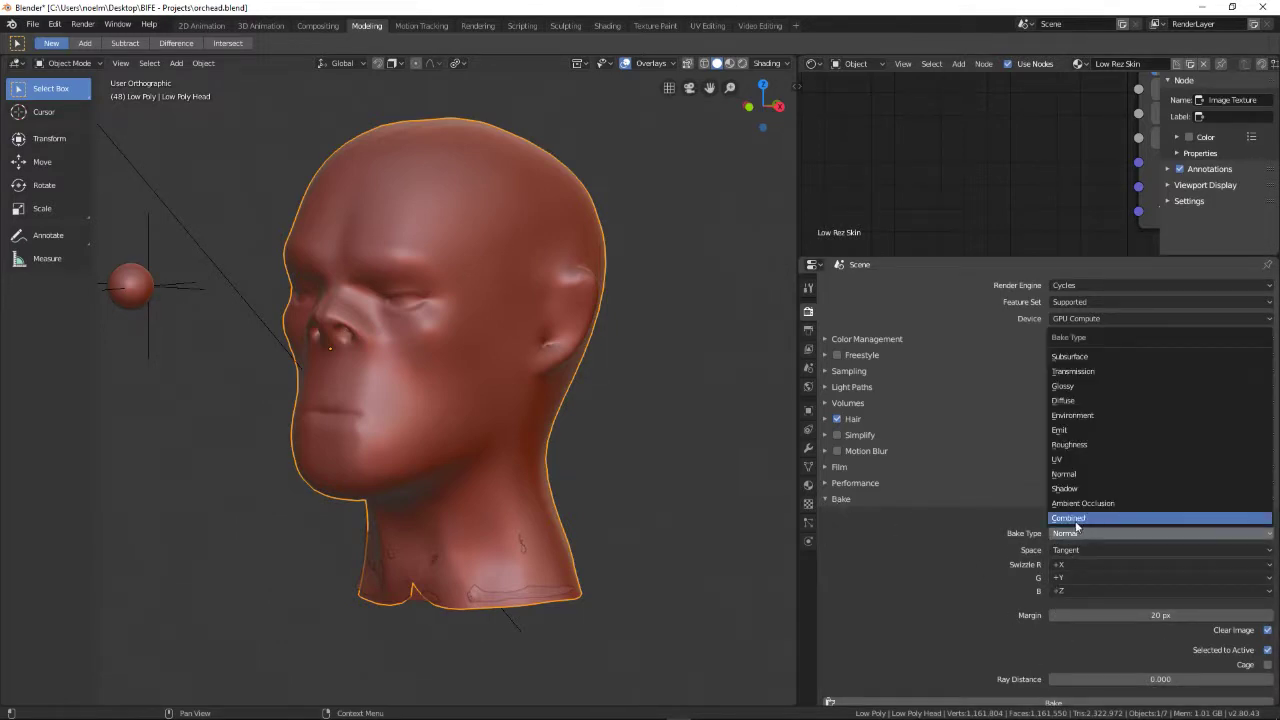
left_click(1080, 518)
left_click(1077, 532)
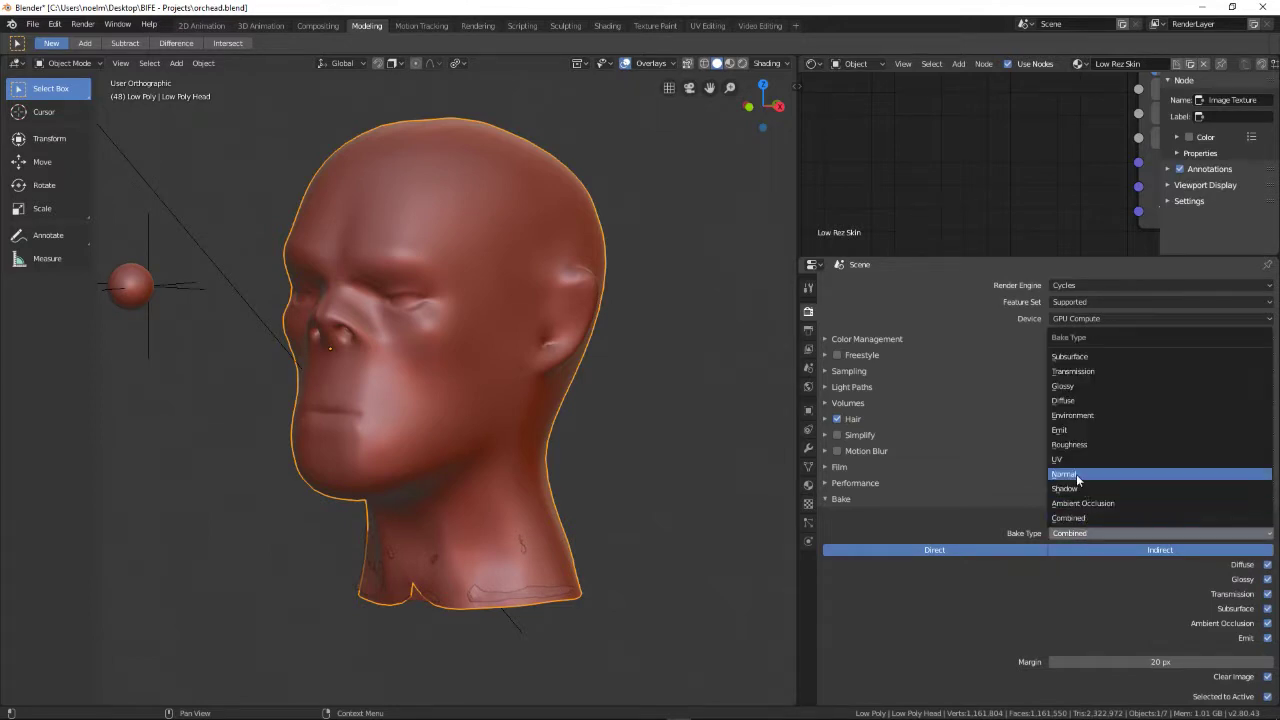
left_click(1075, 470)
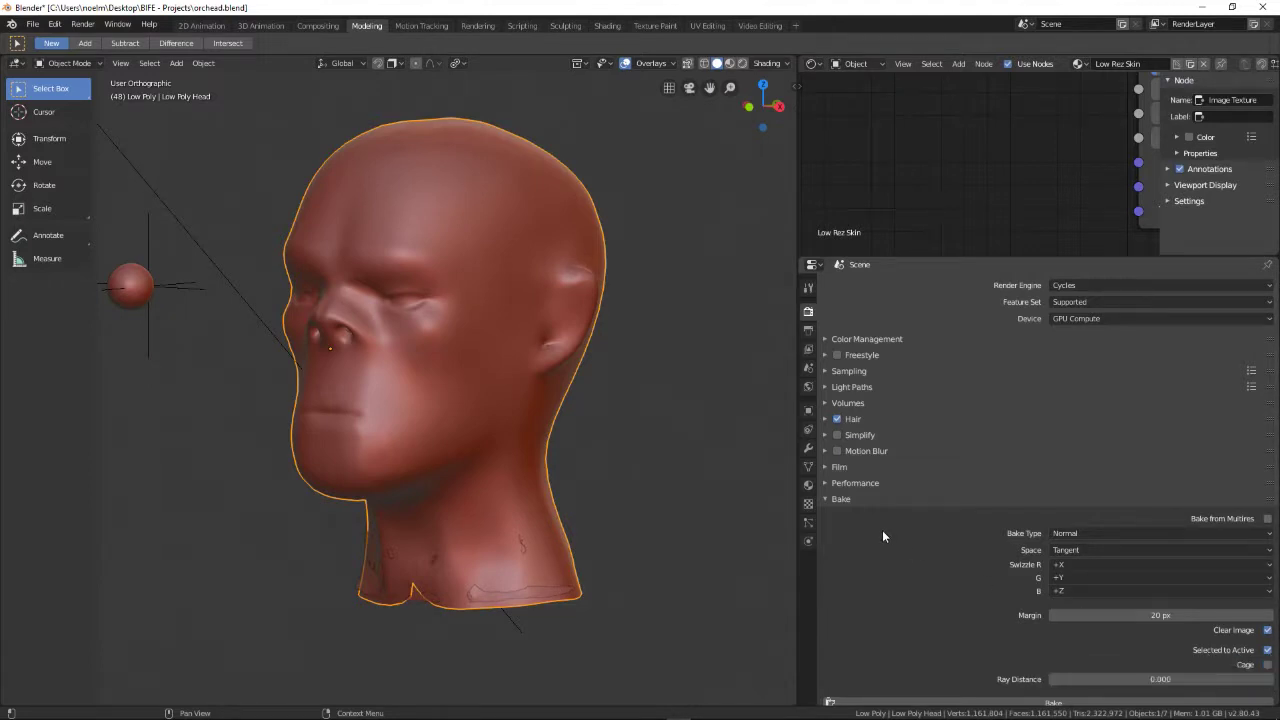
- Switch to wireframe shading and select the high-poly head, adding the low-poly head to the selection as the active object
key("z")
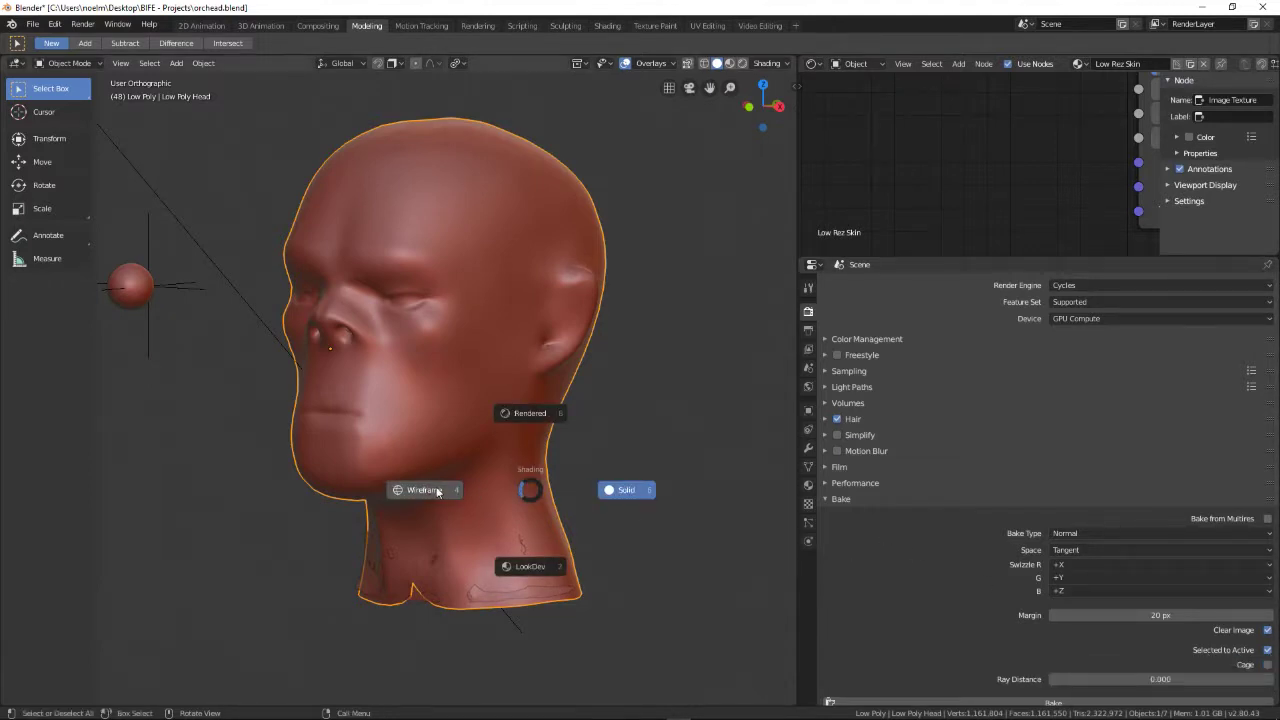
left_click(520, 488)
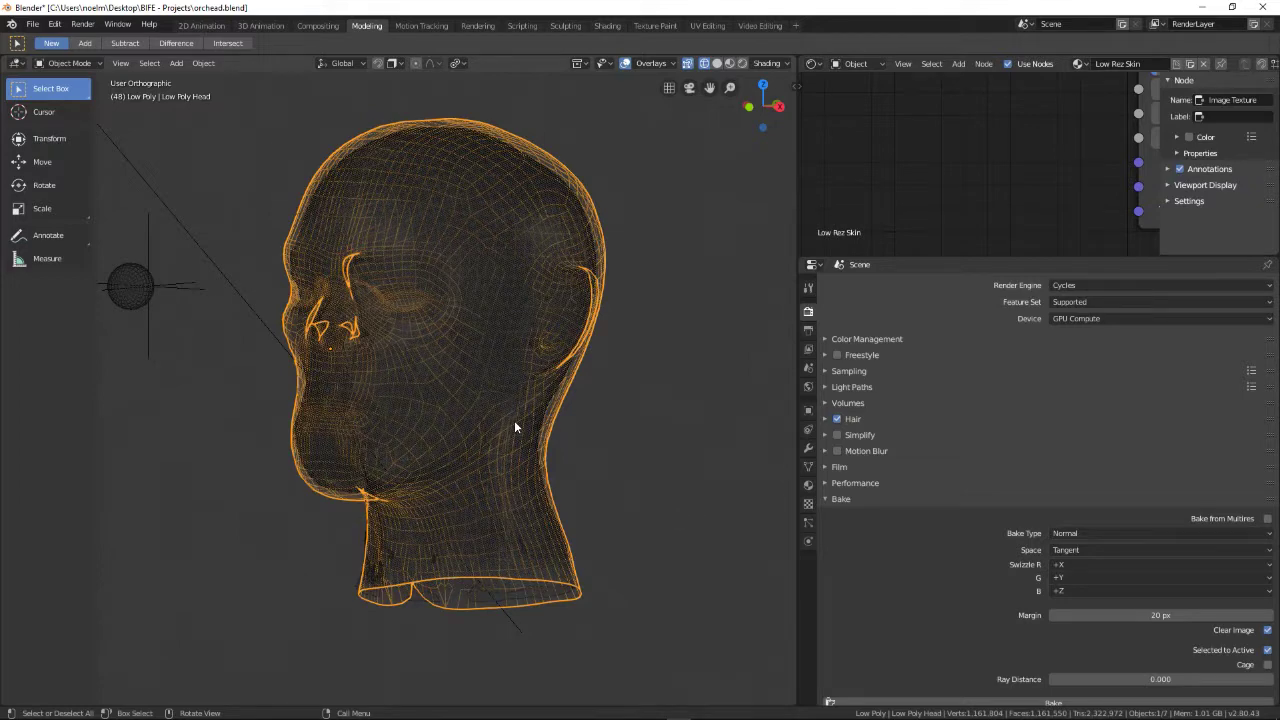
left_click(466, 514)
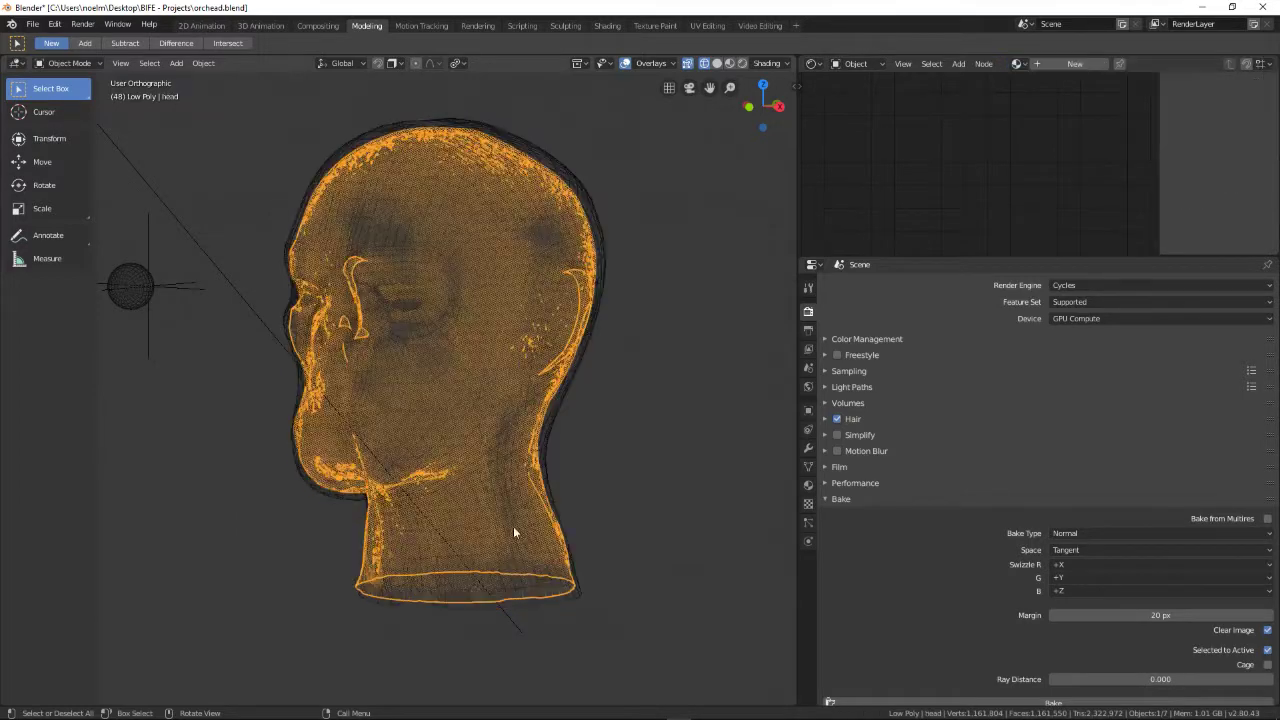
middle_click_drag(466, 514, 538, 466)
scroll(560, 450, "up", 4)
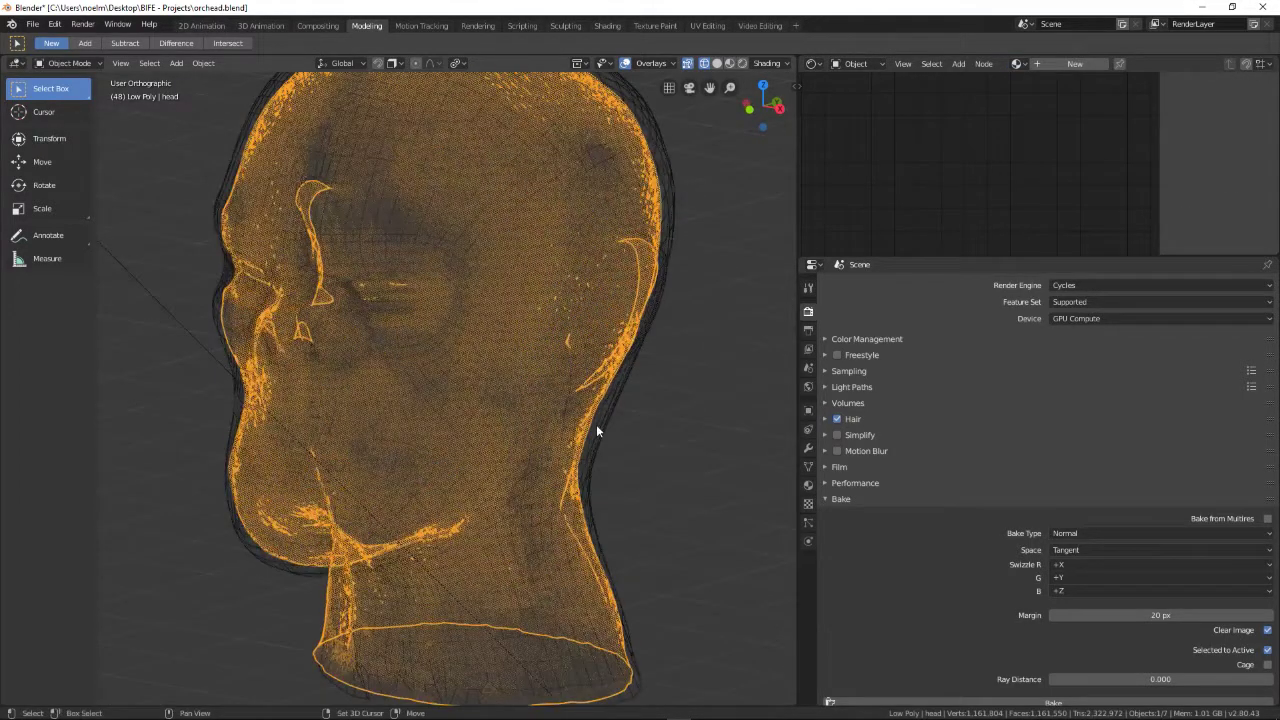
left_click(596, 424)
scroll(585, 432, "down", 4)
middle_click_drag(574, 428, 594, 428)
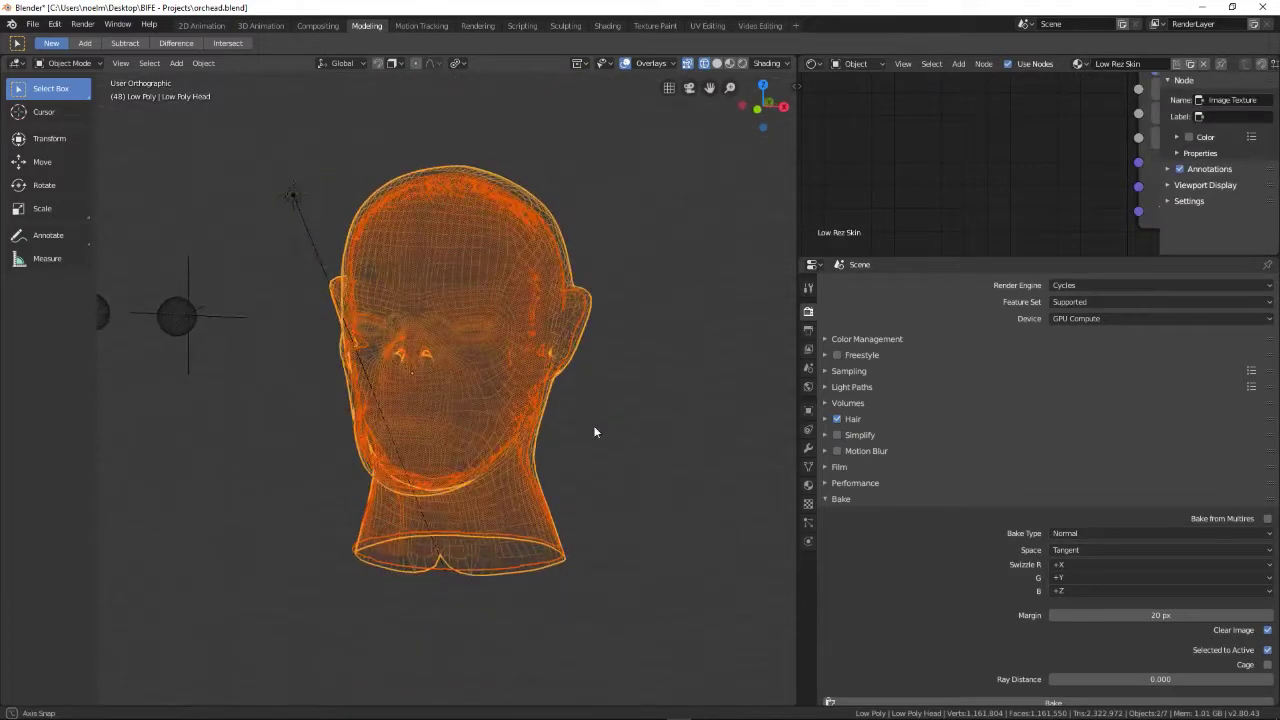
- Switch to the UV Editing workspace and bake the high-poly head's normals to the low-poly head's NorMap1 image
left_click(707, 25)
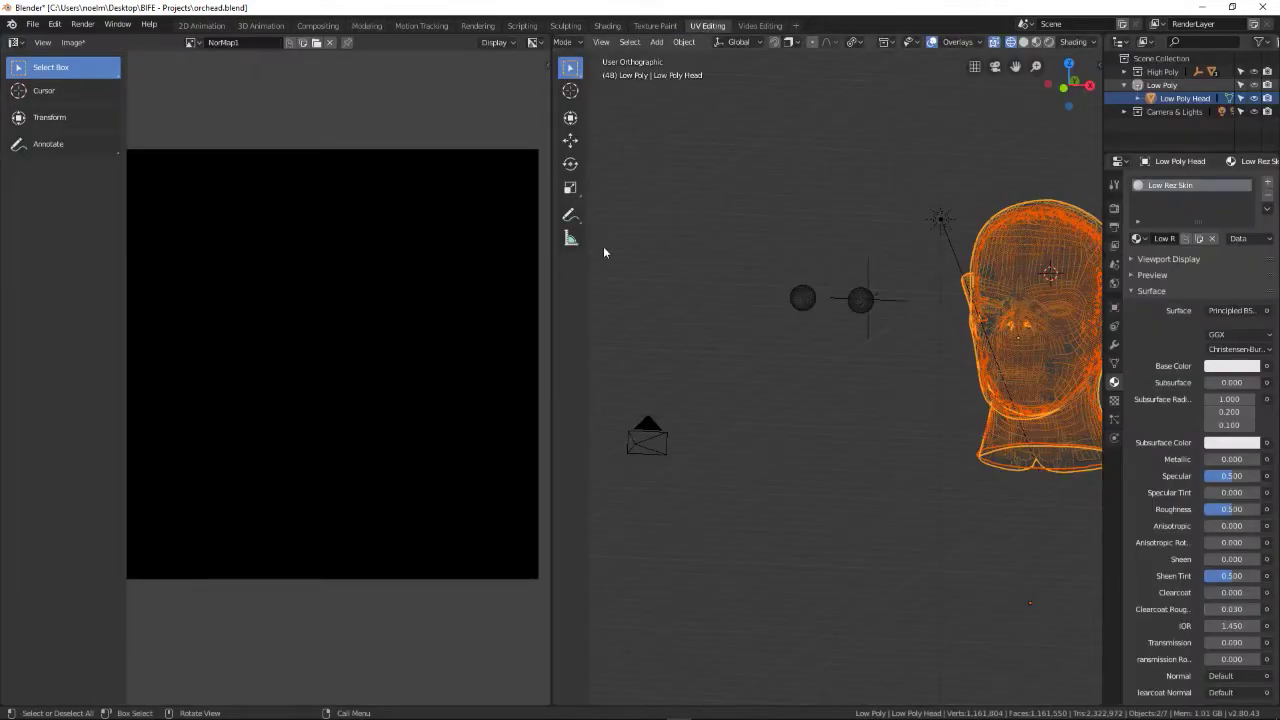
key("KP_Decimal")
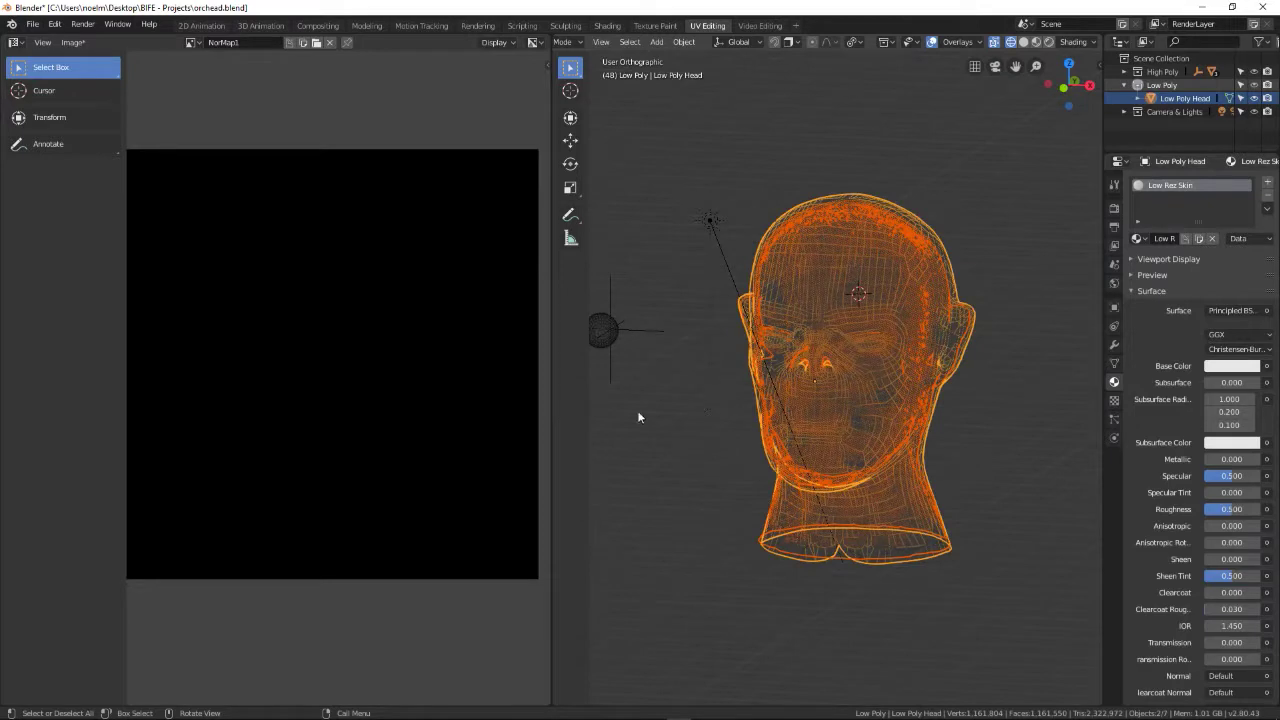
scroll(380, 349, "down", 1)
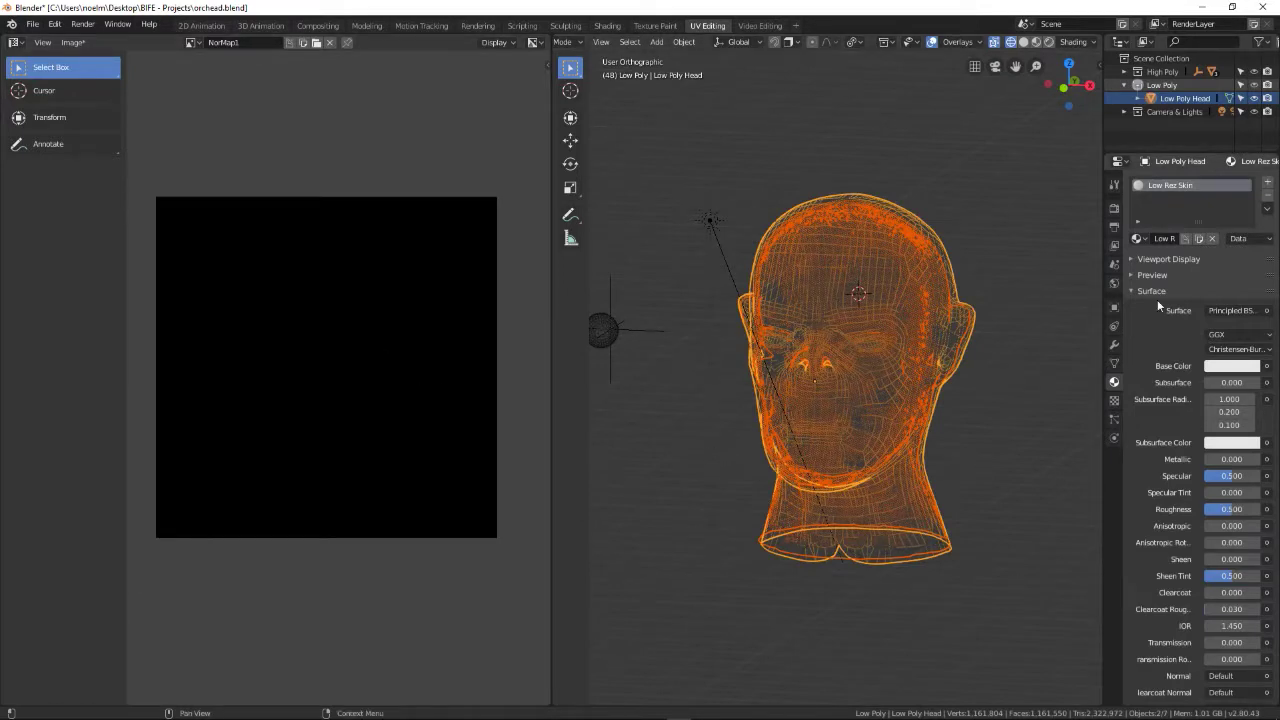
left_click(1114, 208)
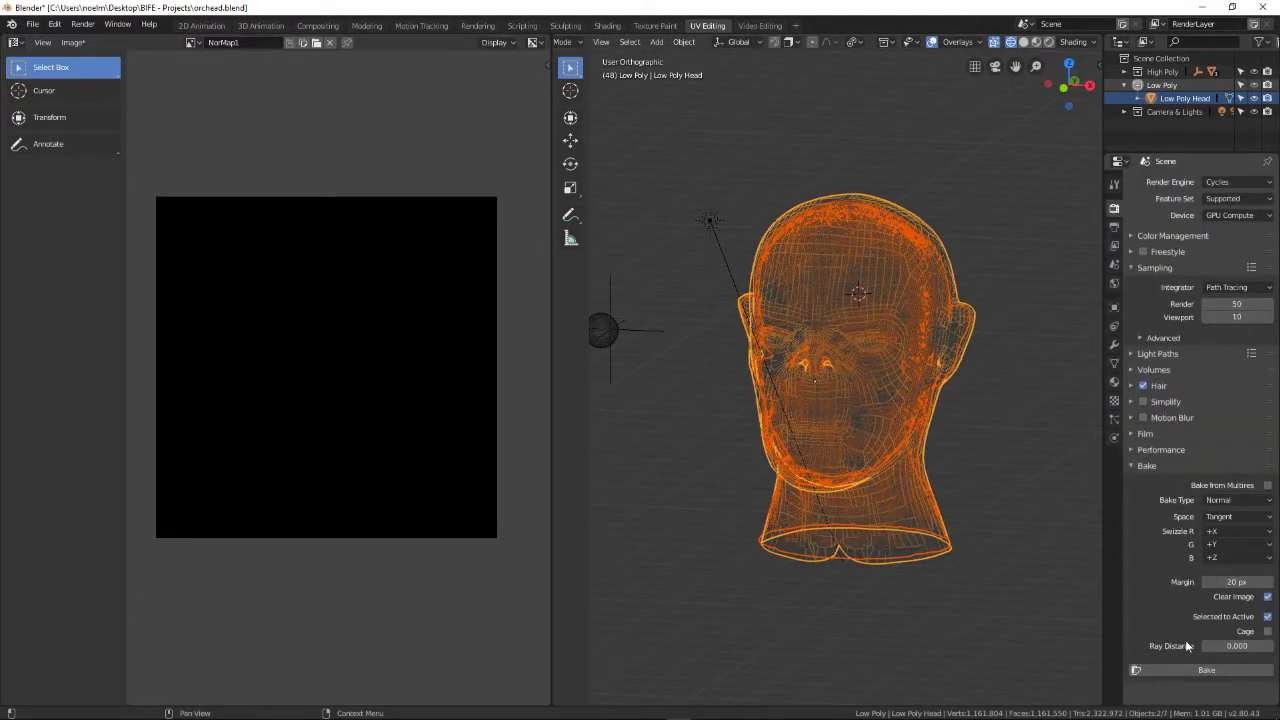
left_click(1205, 670)
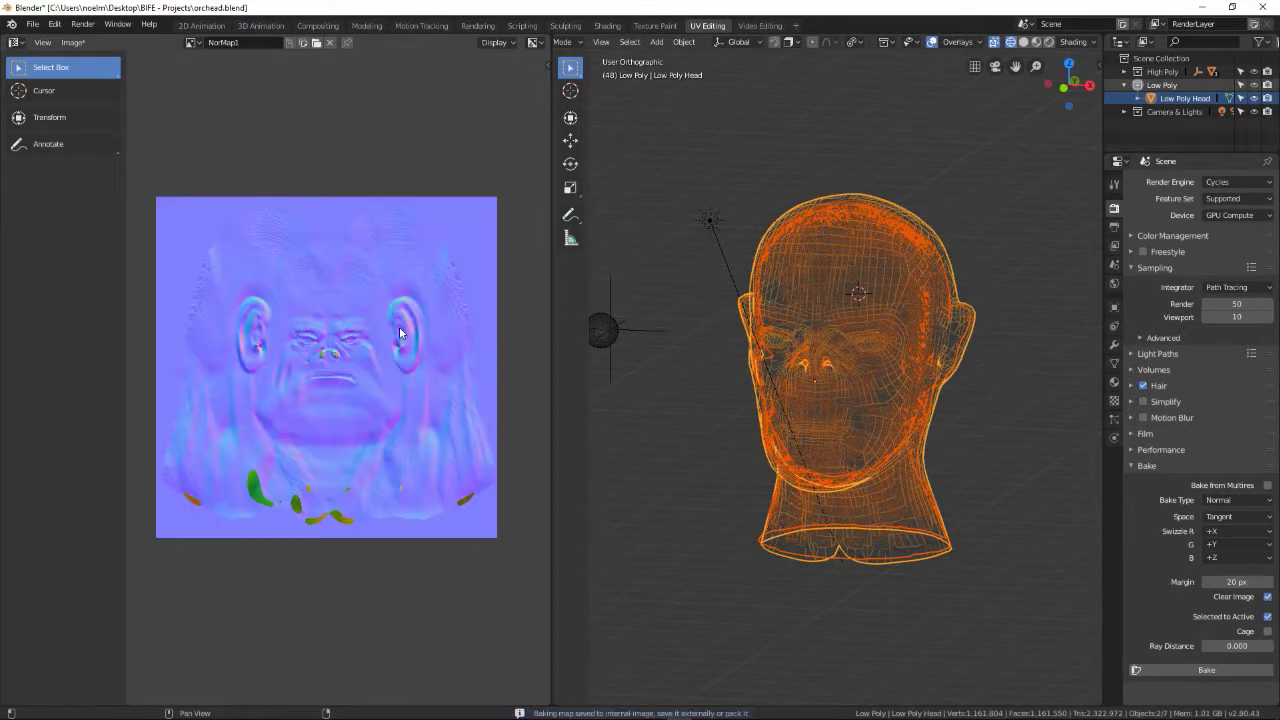
- Examine the nostril area of the baked normal map and compare both heads' wireframes in profile
scroll(297, 410, "up", 2)
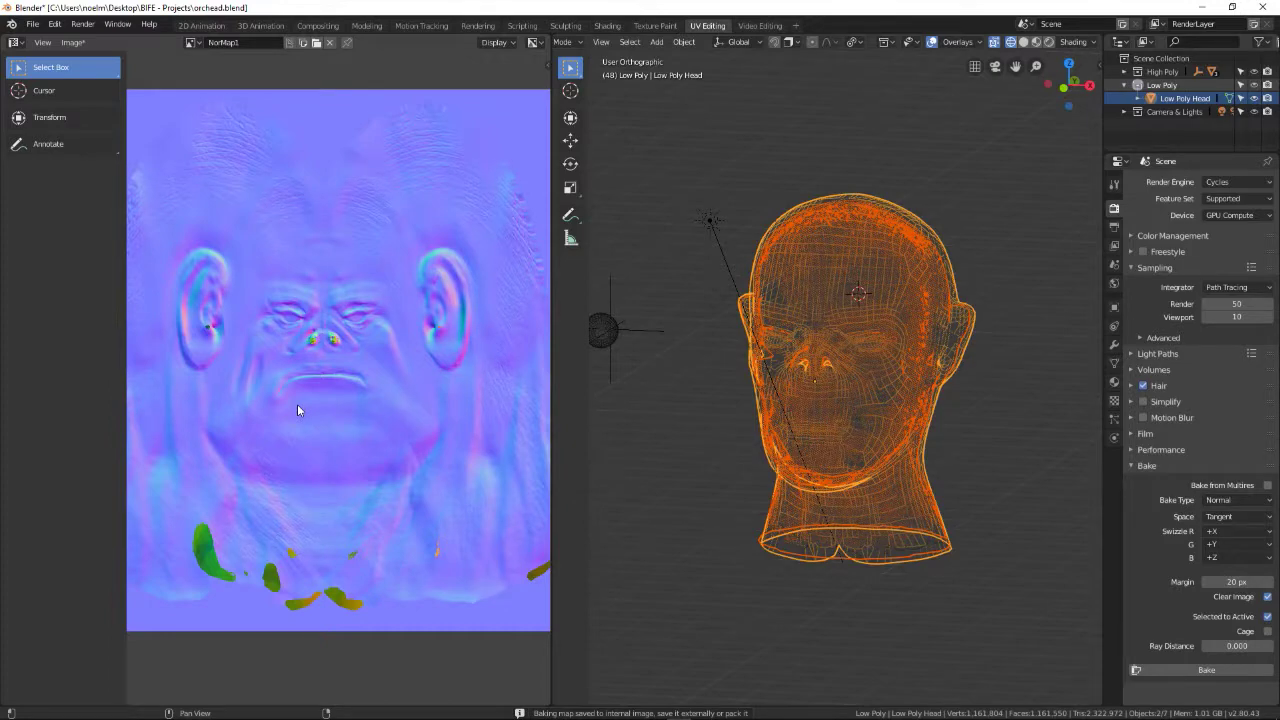
scroll(297, 407, "up", 7)
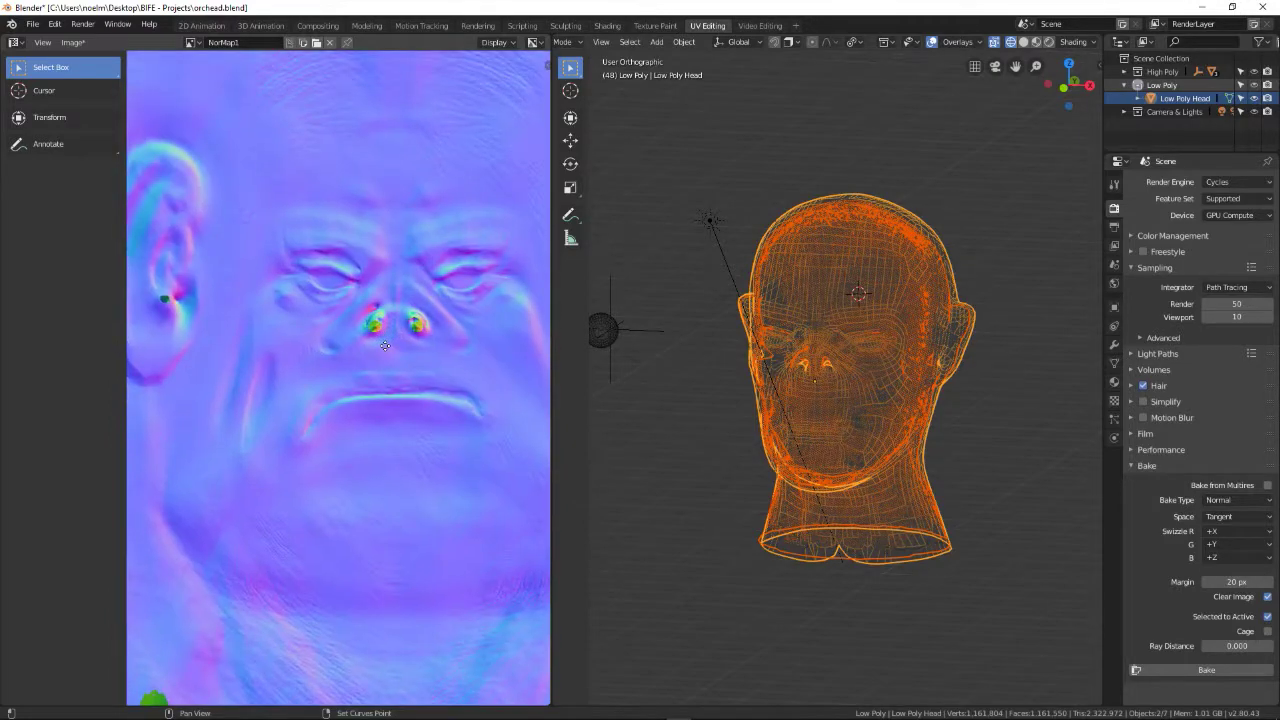
middle_click_drag(771, 414, 703, 414)
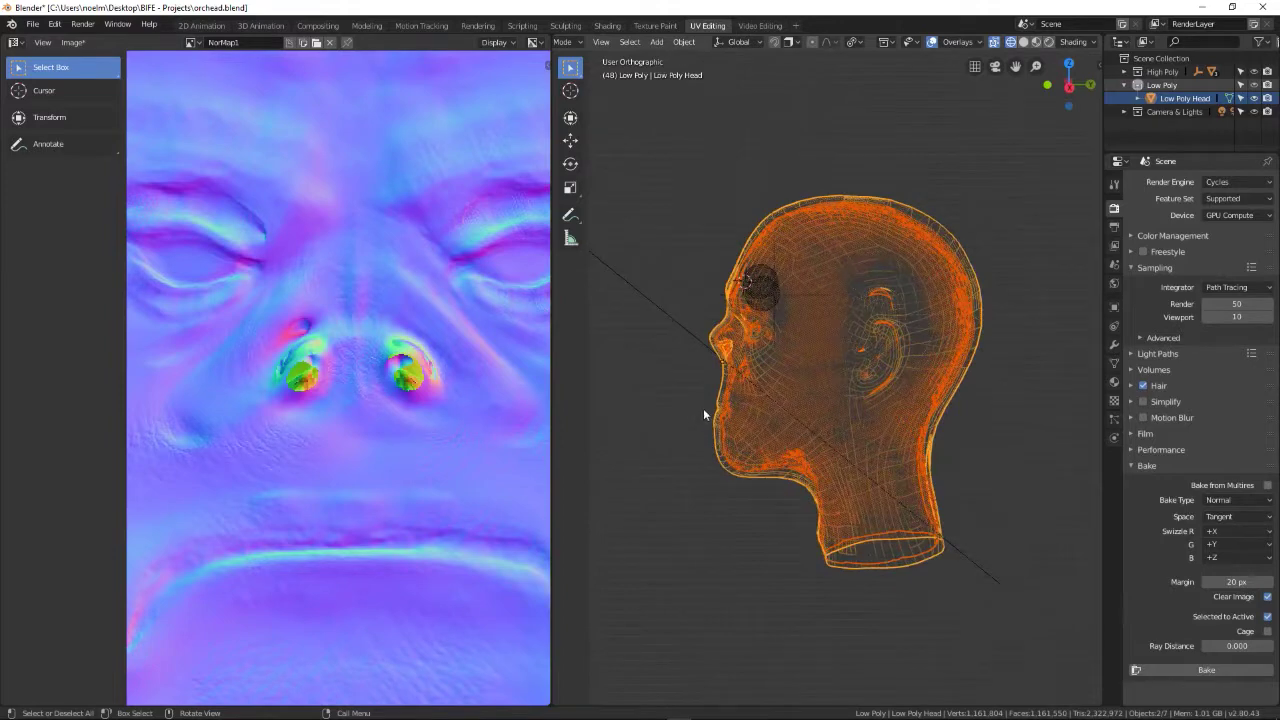
- Examine the gap between both heads' wireframes at the nose in profile and the nostril and neck areas of the baked normal map
key("KP_3")
scroll(704, 382, "up", 9)
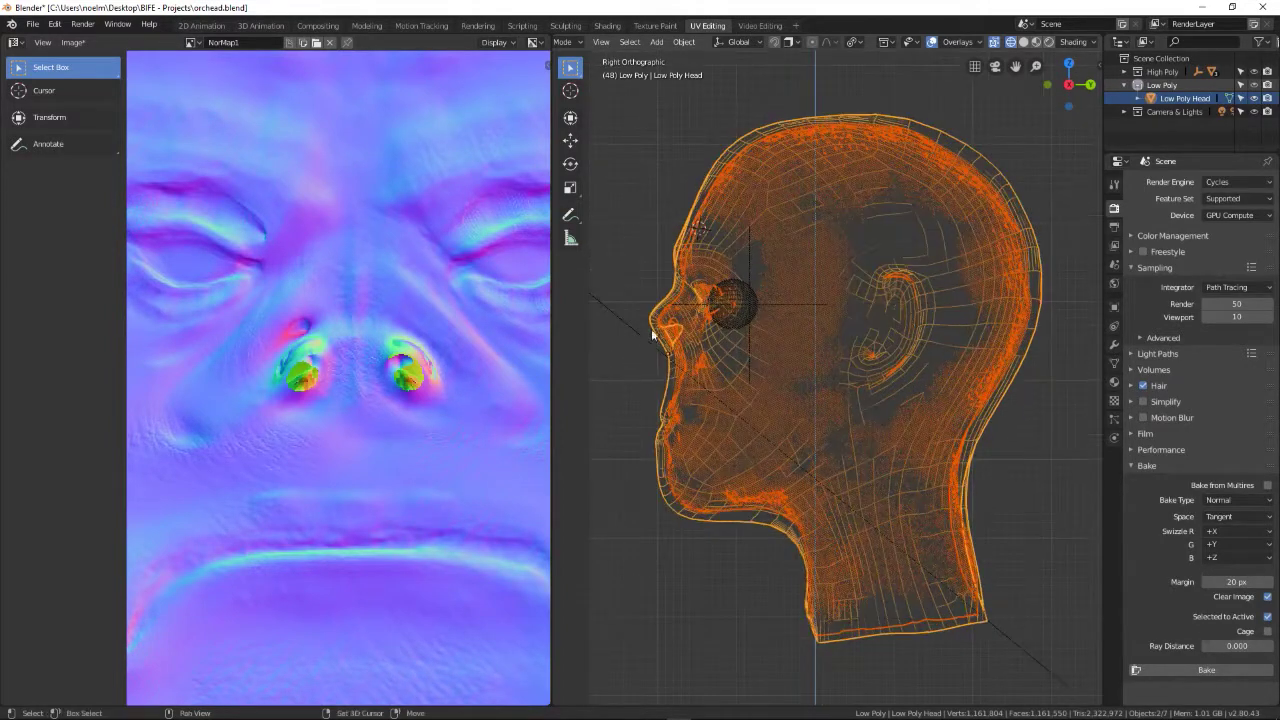
middle_click_drag(705, 397, 842, 374, "shift")
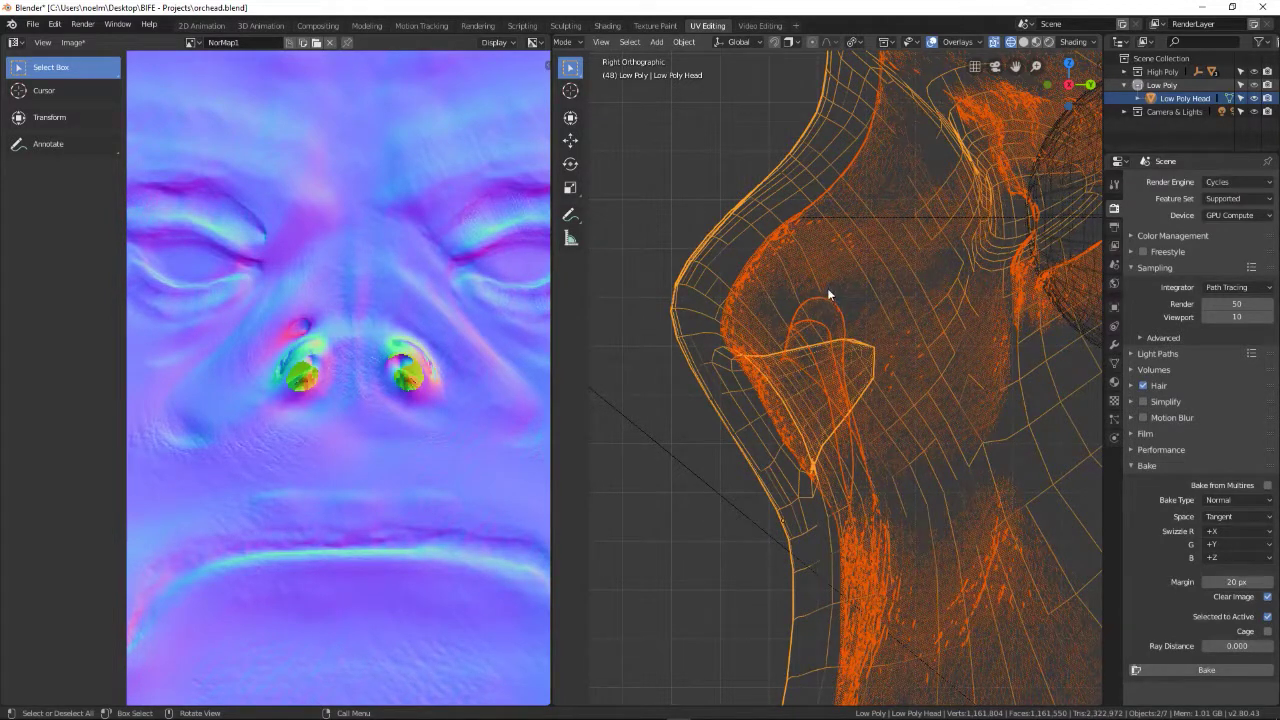
scroll(390, 378, "down", 5)
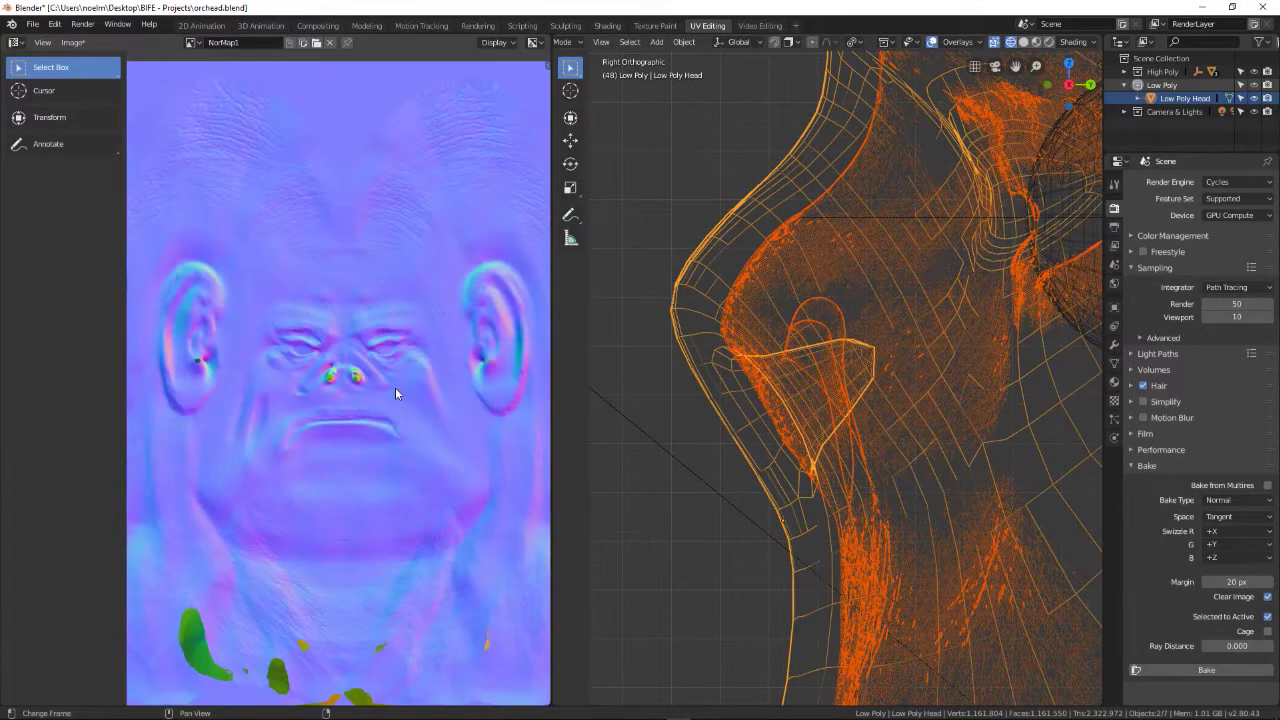
middle_click_drag(262, 586, 259, 353)
scroll(328, 452, "up", 5)
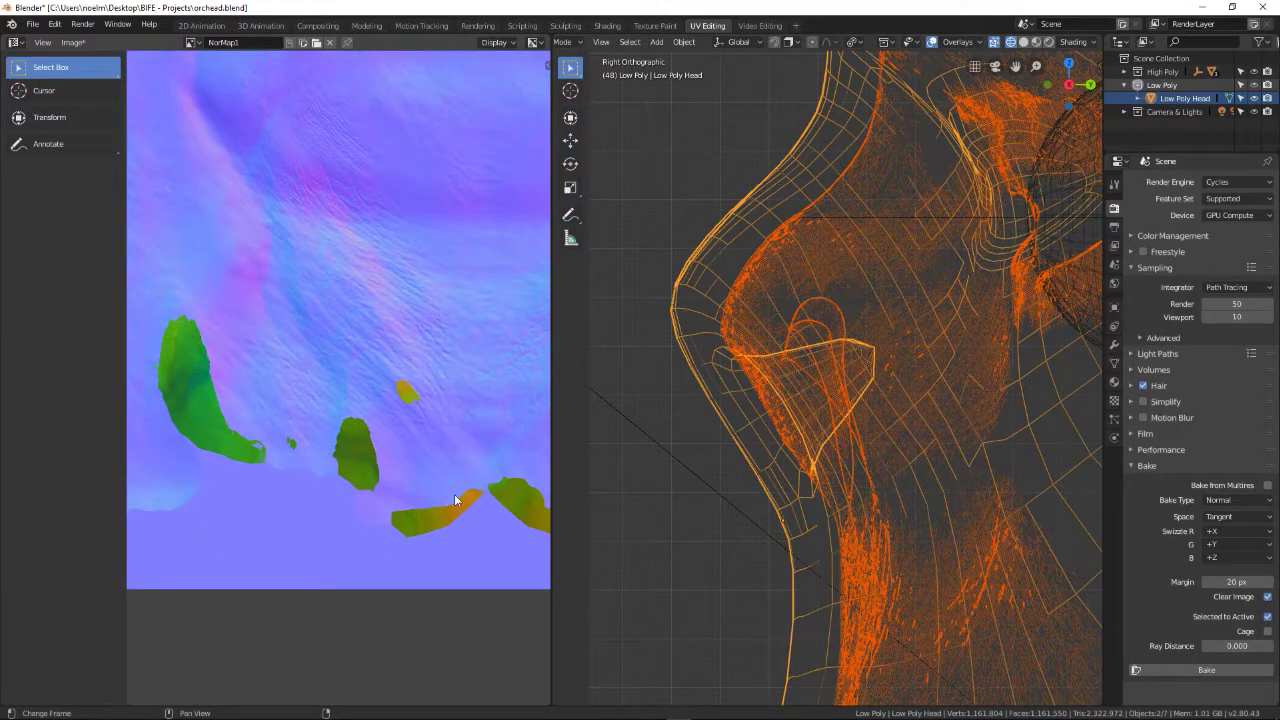
scroll(358, 446, "down", 5)
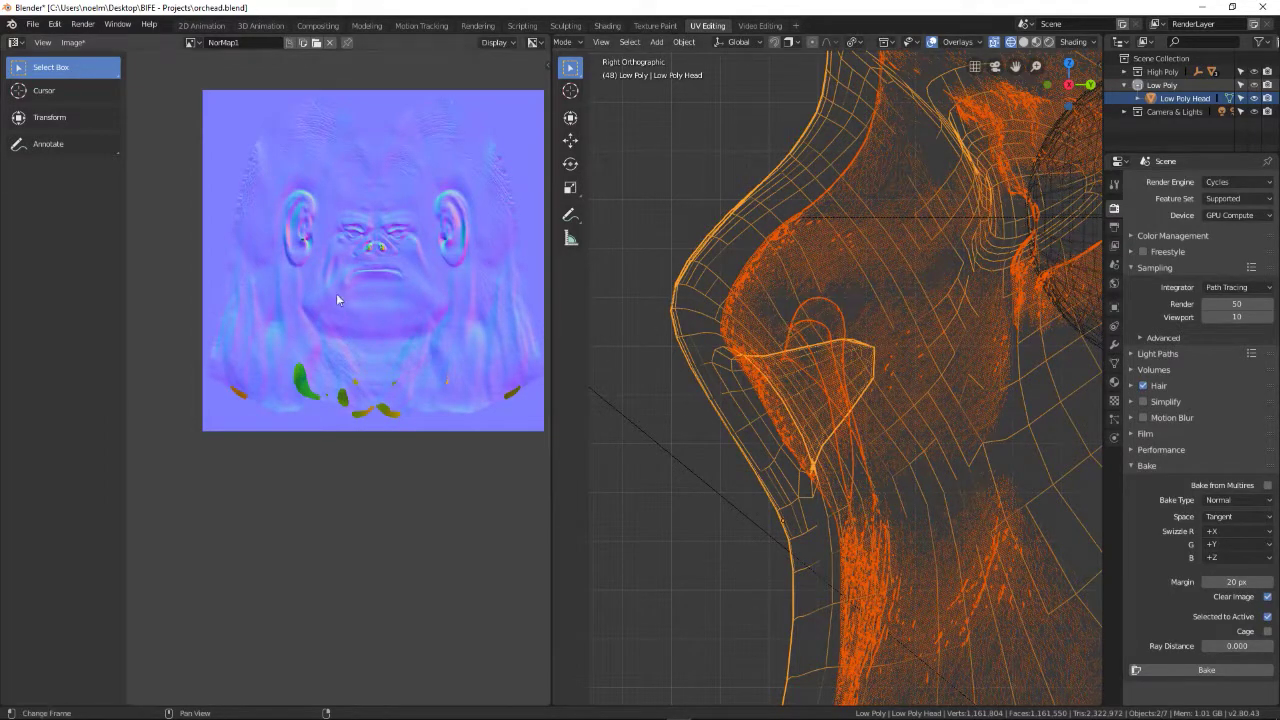
middle_click_drag(388, 242, 340, 296)
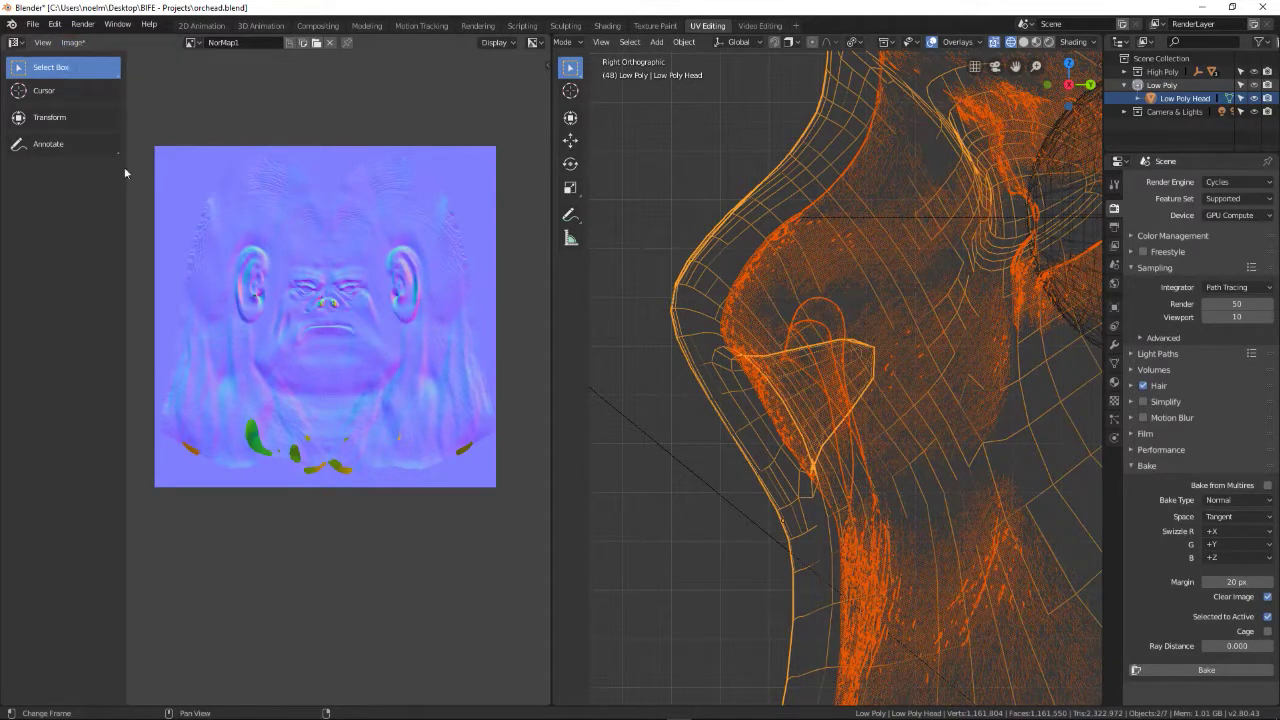
- Save the baked NorMap1 image as FaceNorMap.png in the BIFE - Projects folder, overwriting the existing file
left_click(76, 43)
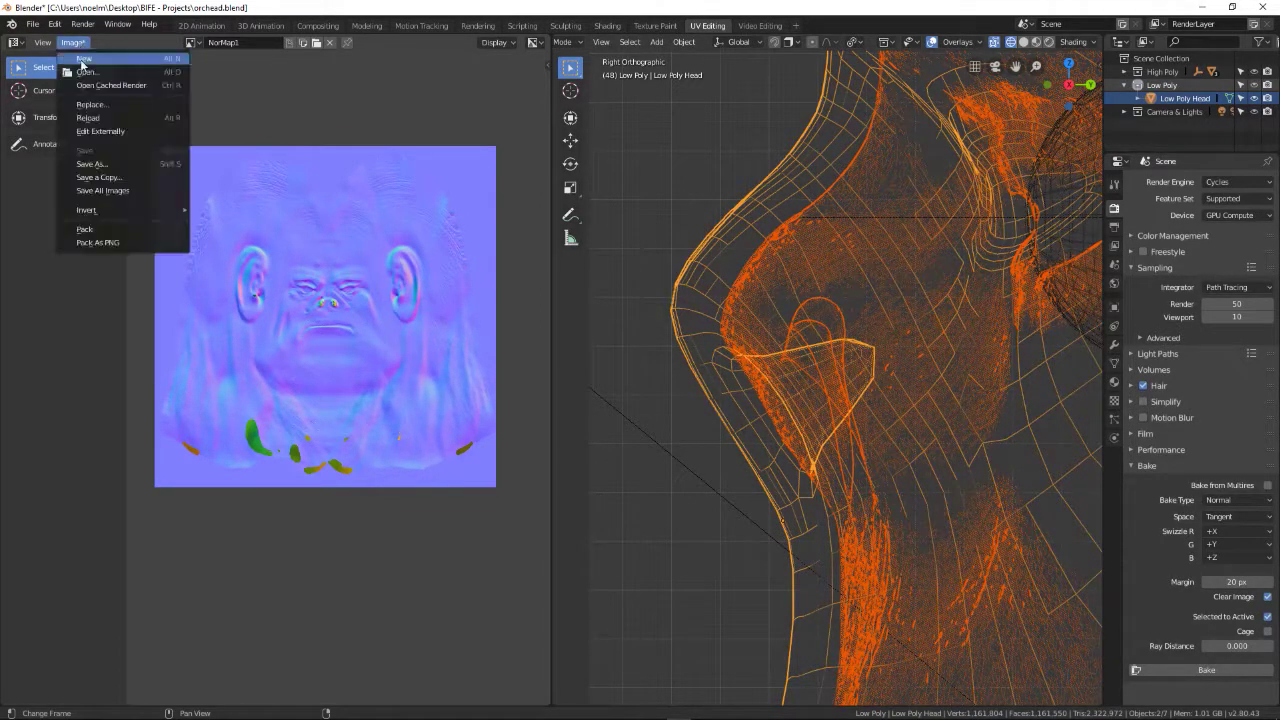
left_click(130, 162)
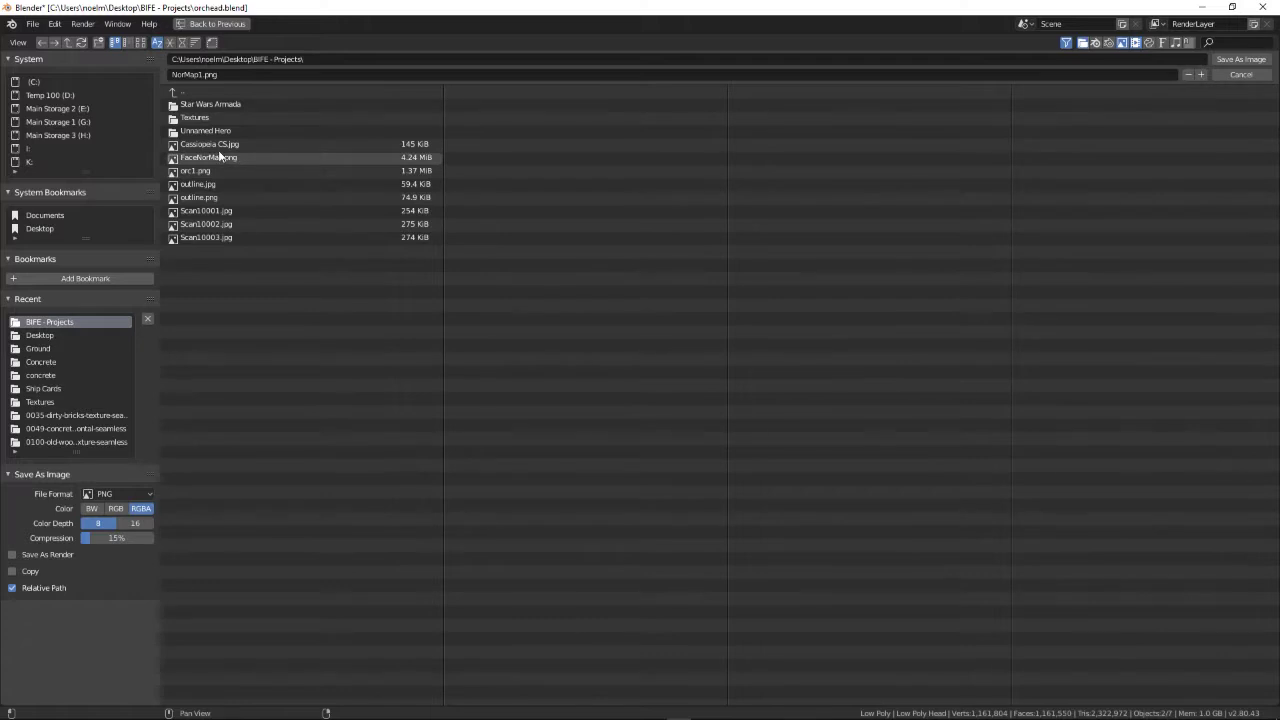
left_click(190, 157)
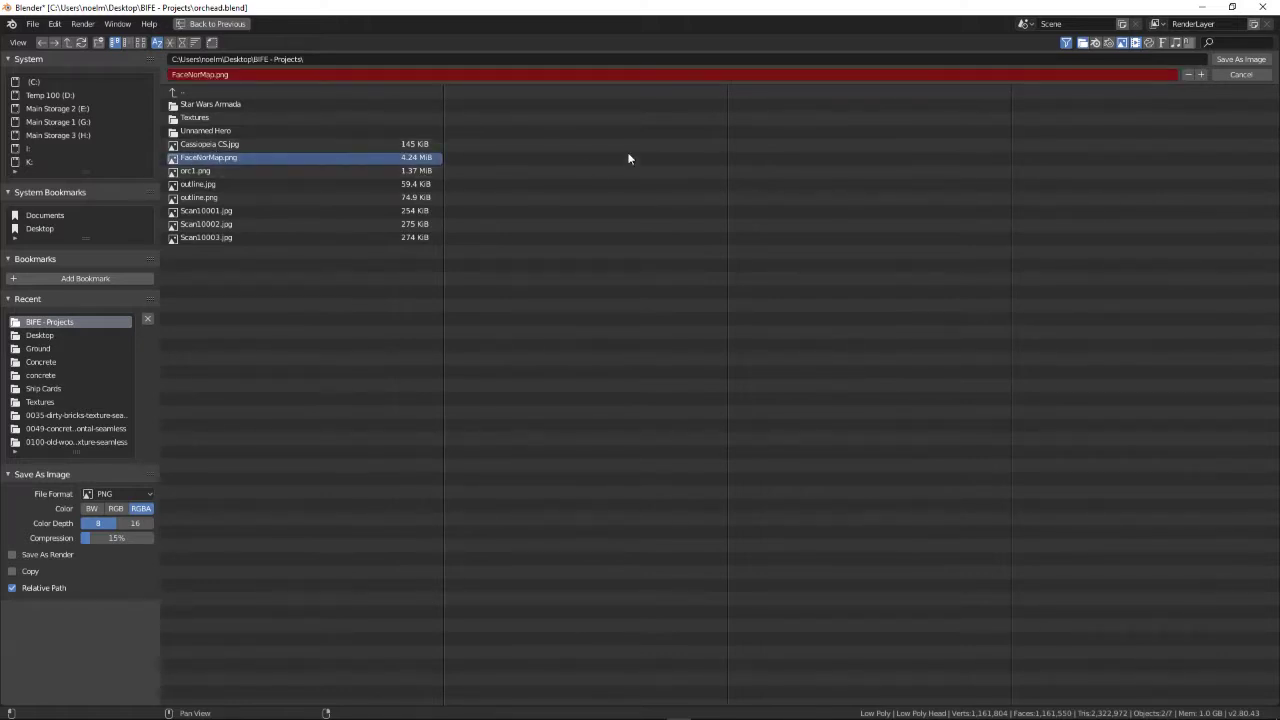
left_click(1232, 60)
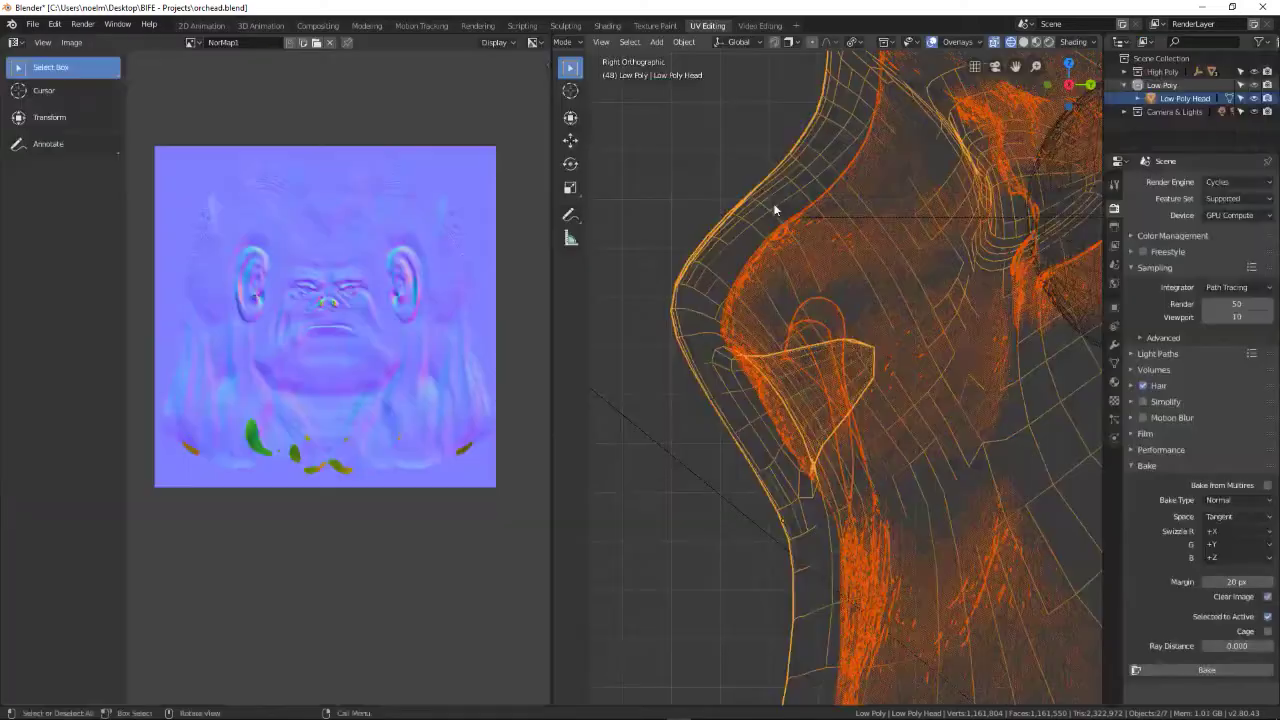
- Switch to the Modeling workspace and display the heads in solid shading
middle_click_drag(782, 246, 799, 313)
scroll(770, 298, "down", 6)
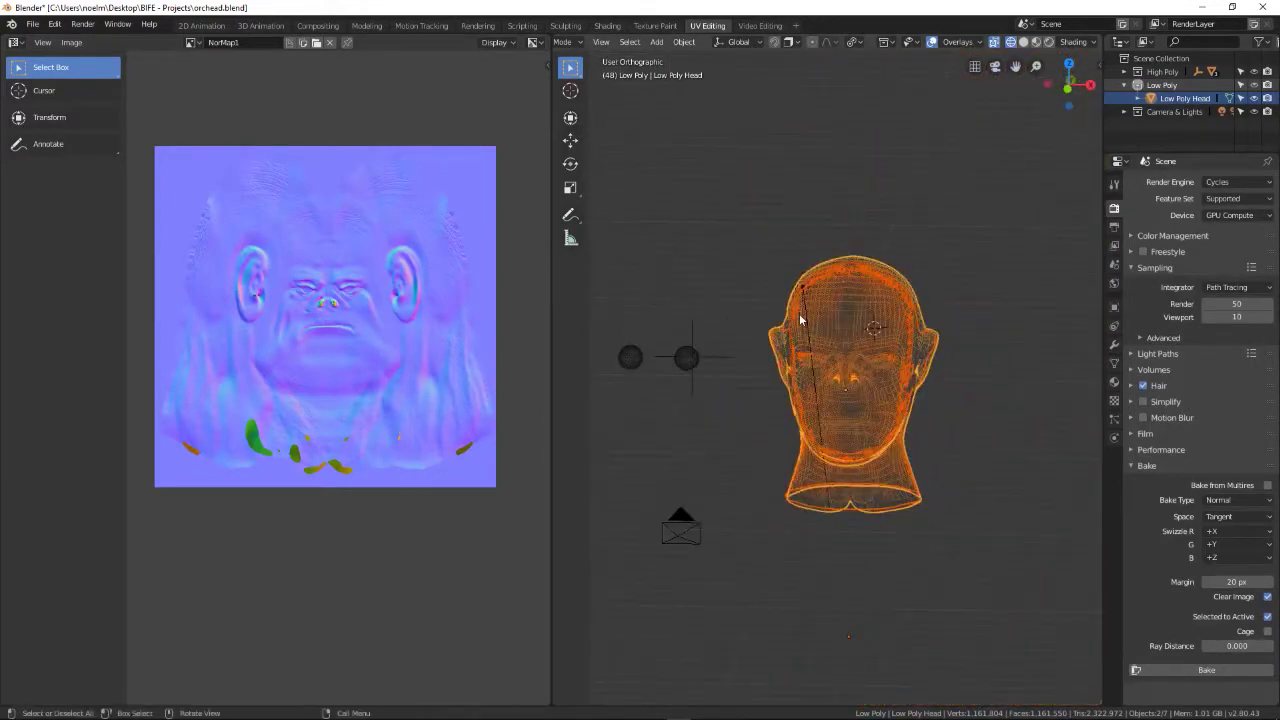
left_click(367, 26)
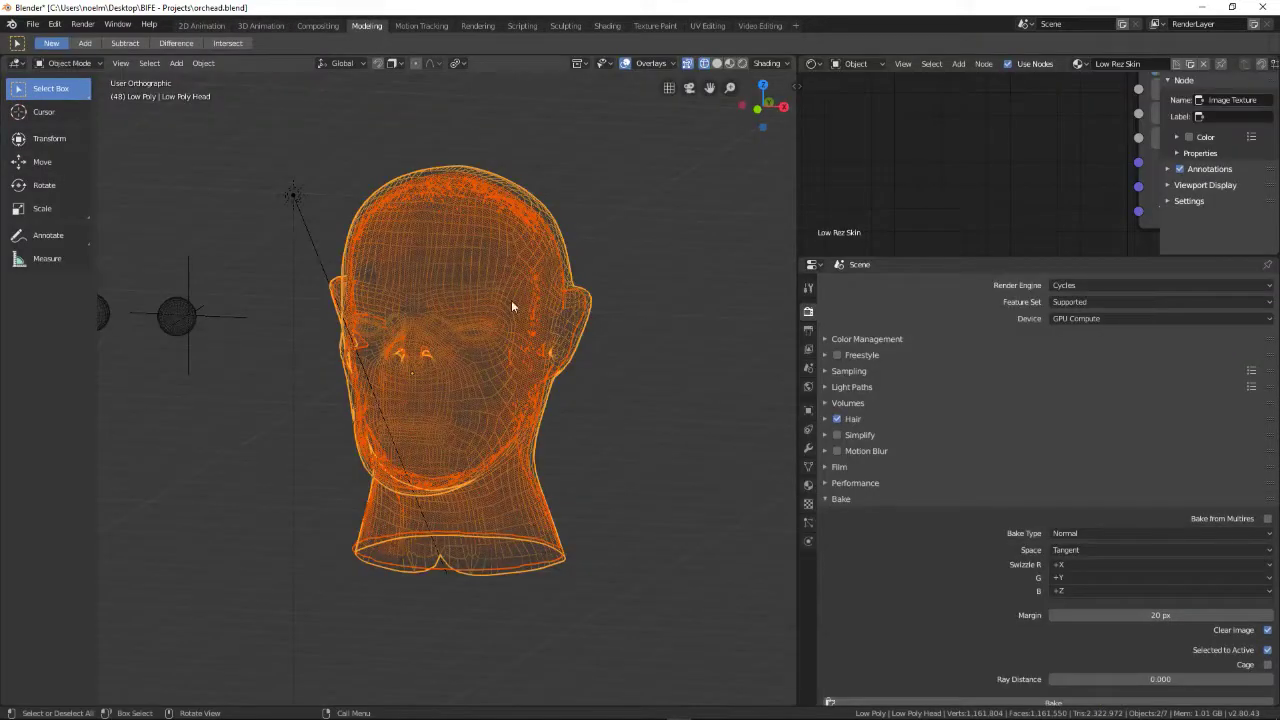
key("z")
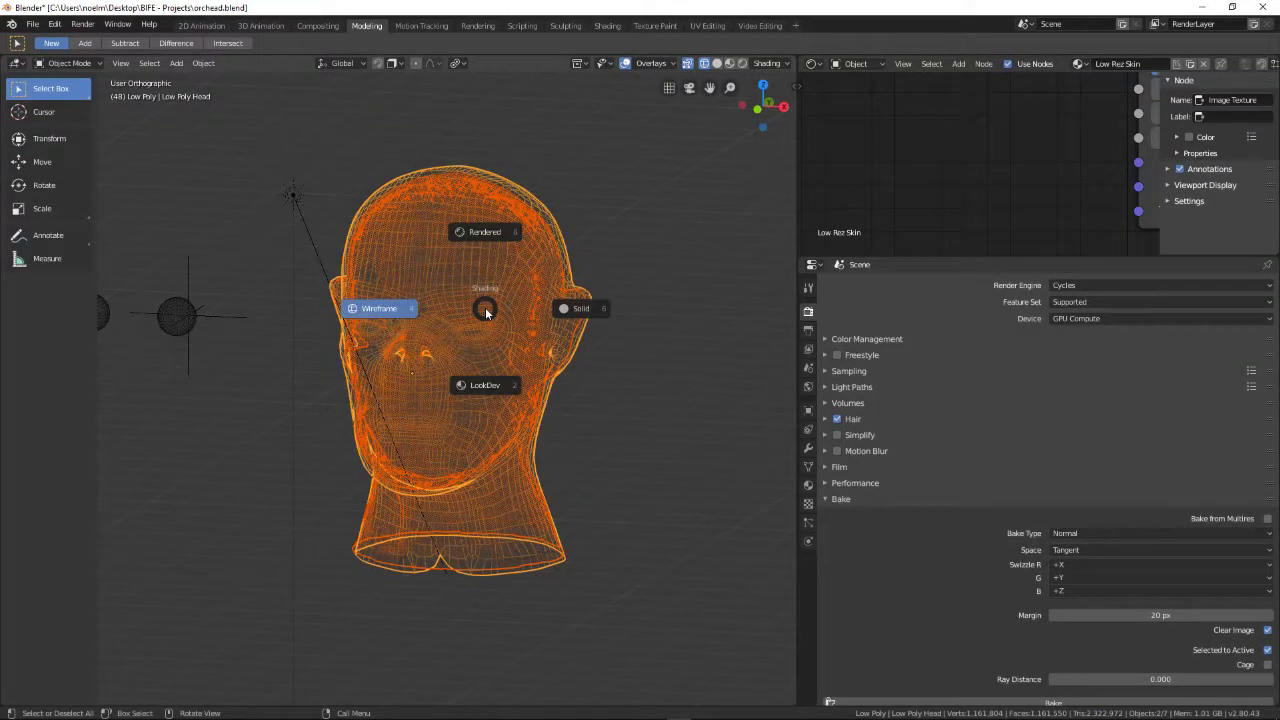
left_click(539, 330)
middle_click_drag(539, 330, 611, 287, "shift")
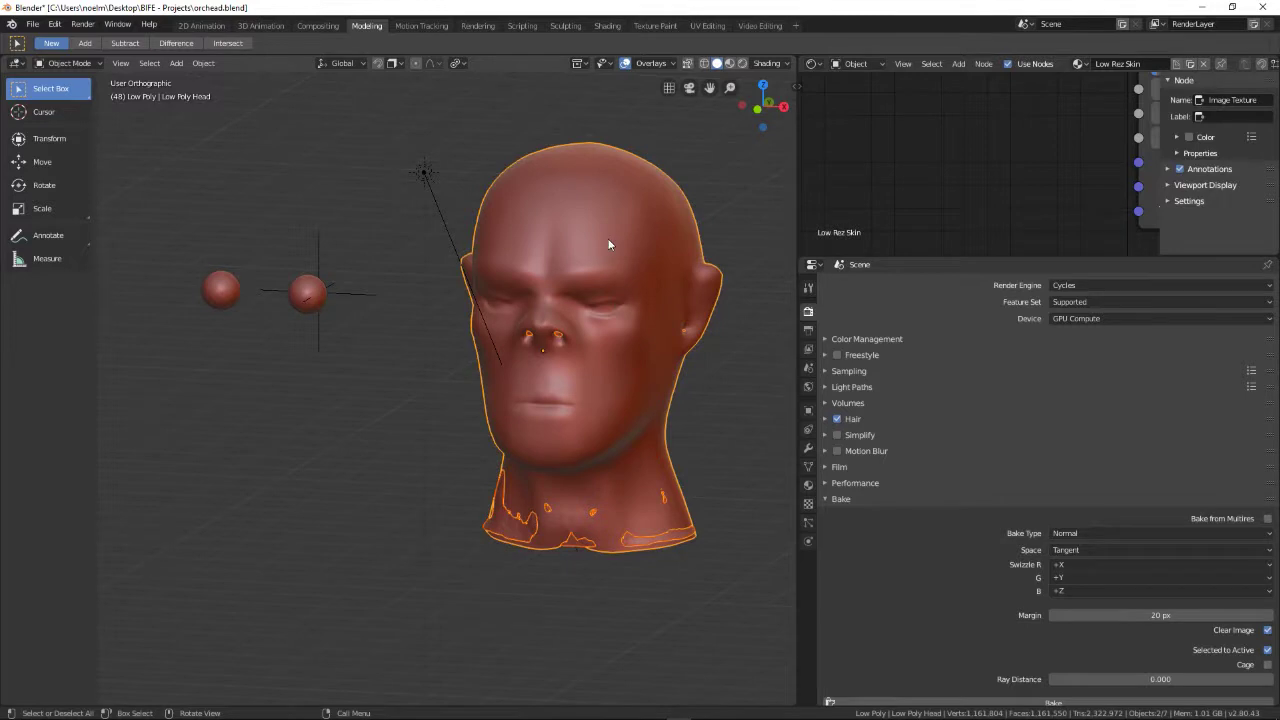
- Select only the low-poly head and move it along the X axis until it stands beside the high-poly head
left_click(608, 245)
left_click(571, 220)
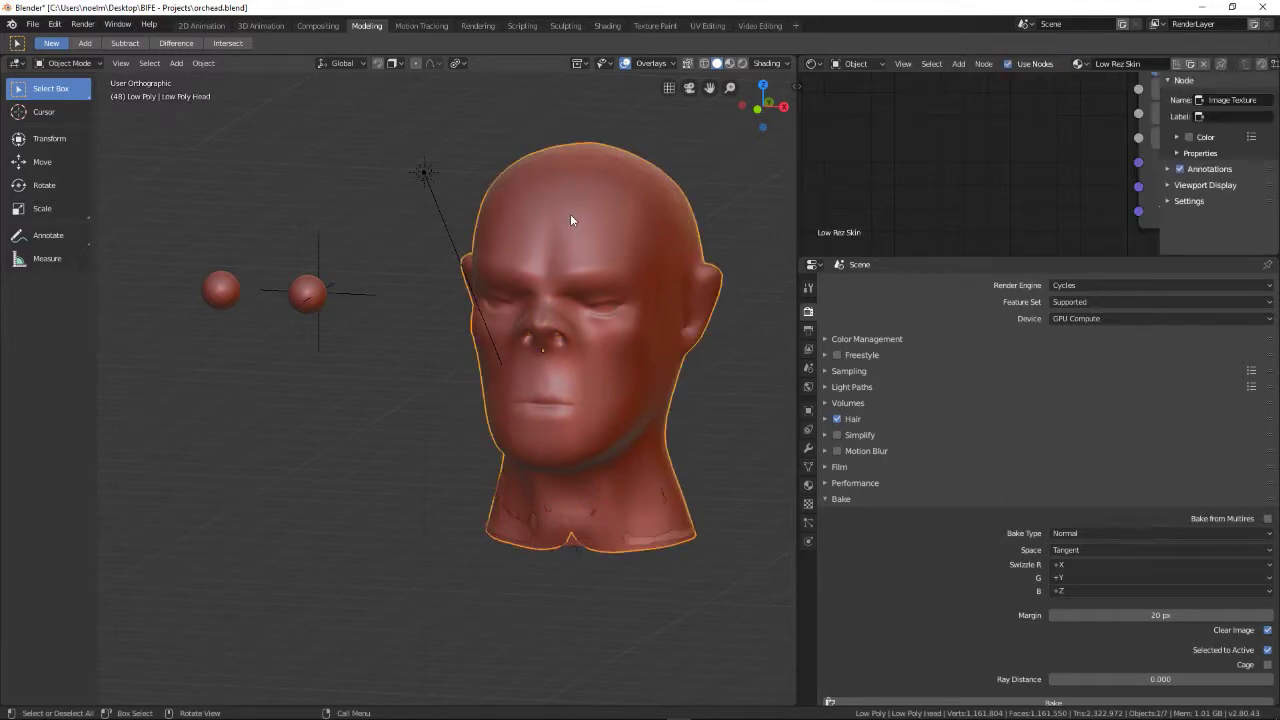
key("g")
key("x")
left_click(462, 244)
middle_click_drag(462, 244, 408, 284)
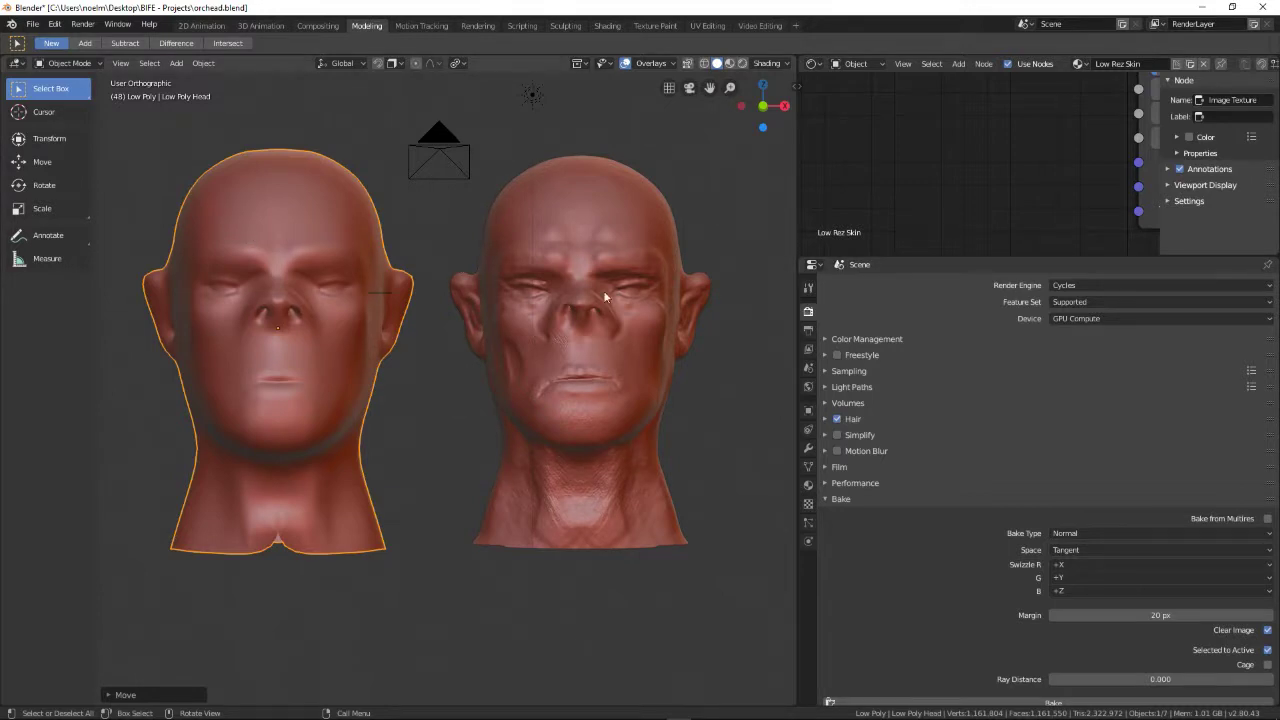
- In the Shader Editor, set the color space of the NorMap1 image texture node to Non-Color Data
left_click(813, 63)
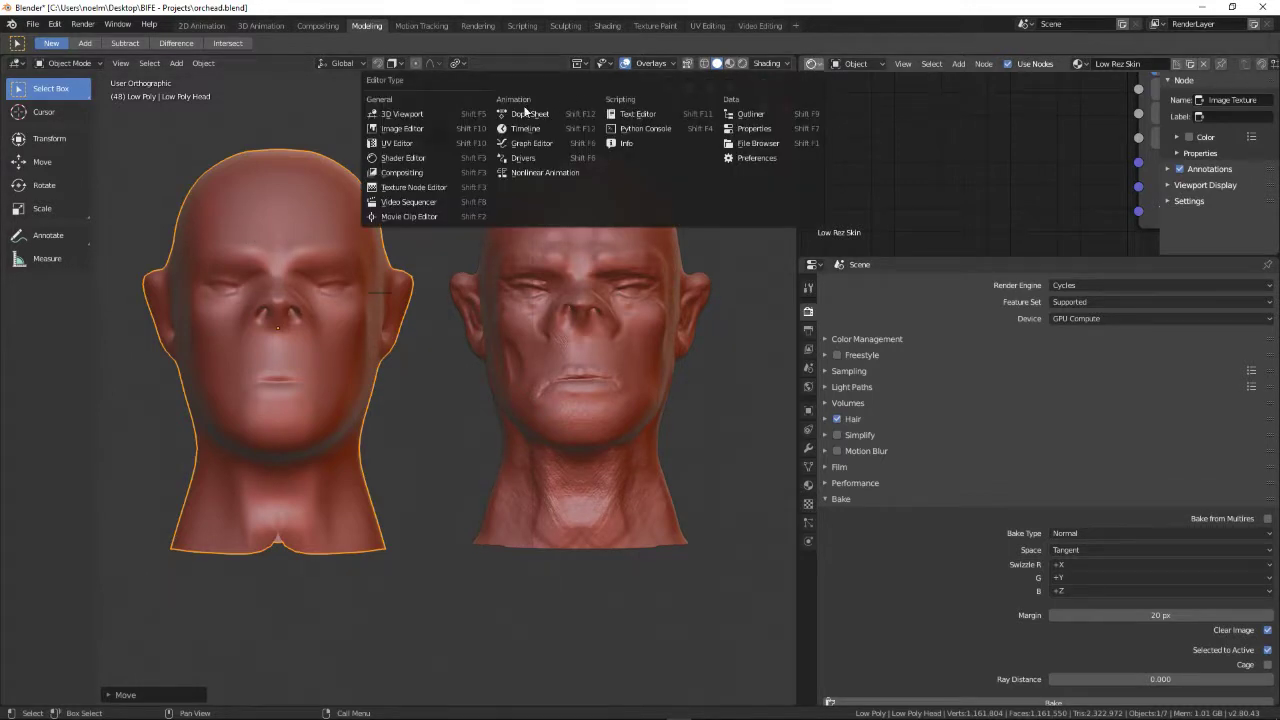
left_click(411, 156)
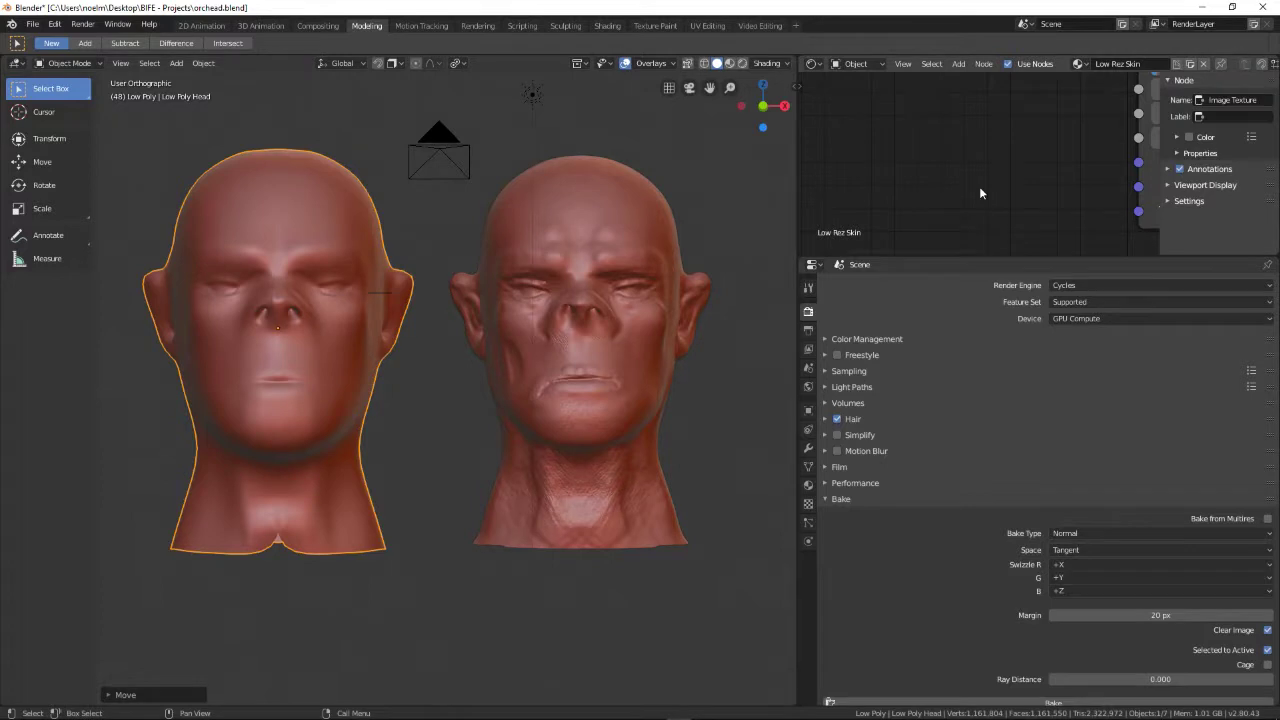
middle_click_drag(972, 140, 981, 220)
scroll(959, 175, "down", 4)
left_click_drag(940, 124, 905, 230)
scroll(969, 136, "up", 6)
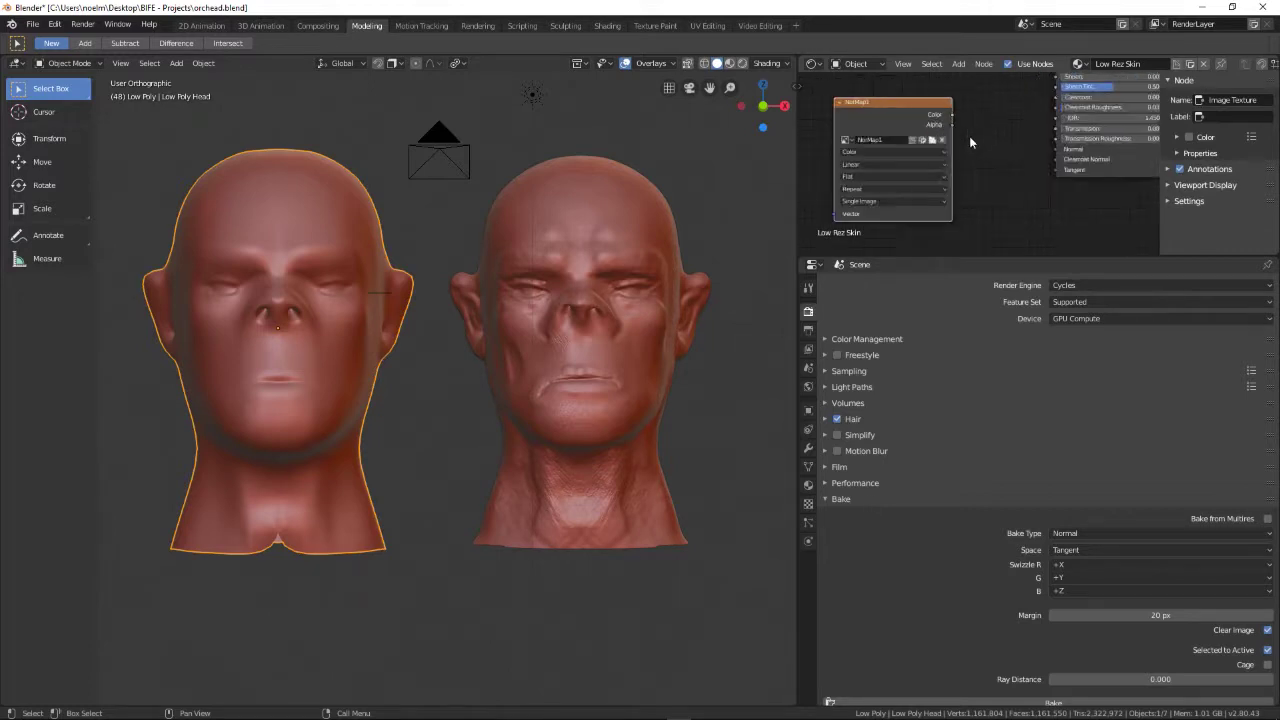
middle_click_drag(1002, 140, 1014, 140)
left_click(881, 145)
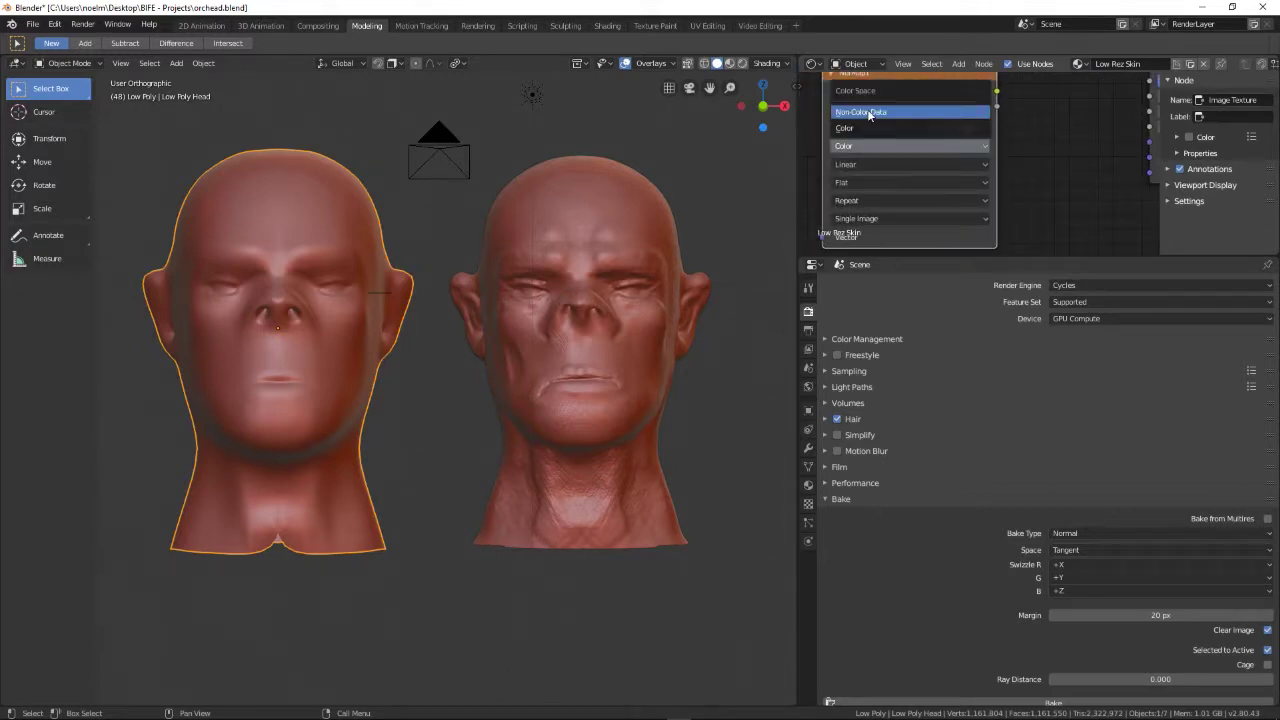
left_click(898, 112)
- Add a Normal Map node, linking the image texture's Color into it and its Normal output to the Principled BSDF's Normal input
middle_click_drag(1026, 175, 967, 206)
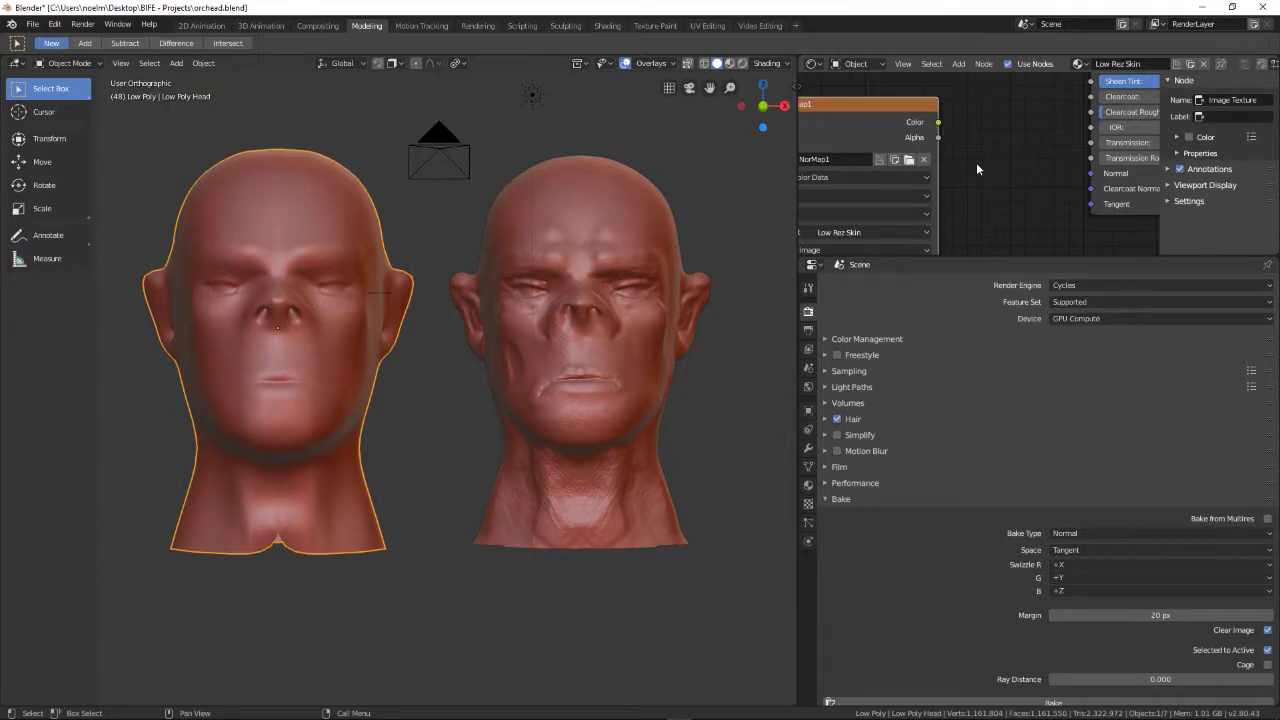
key("shift+a")
mouse_move(950, 190)
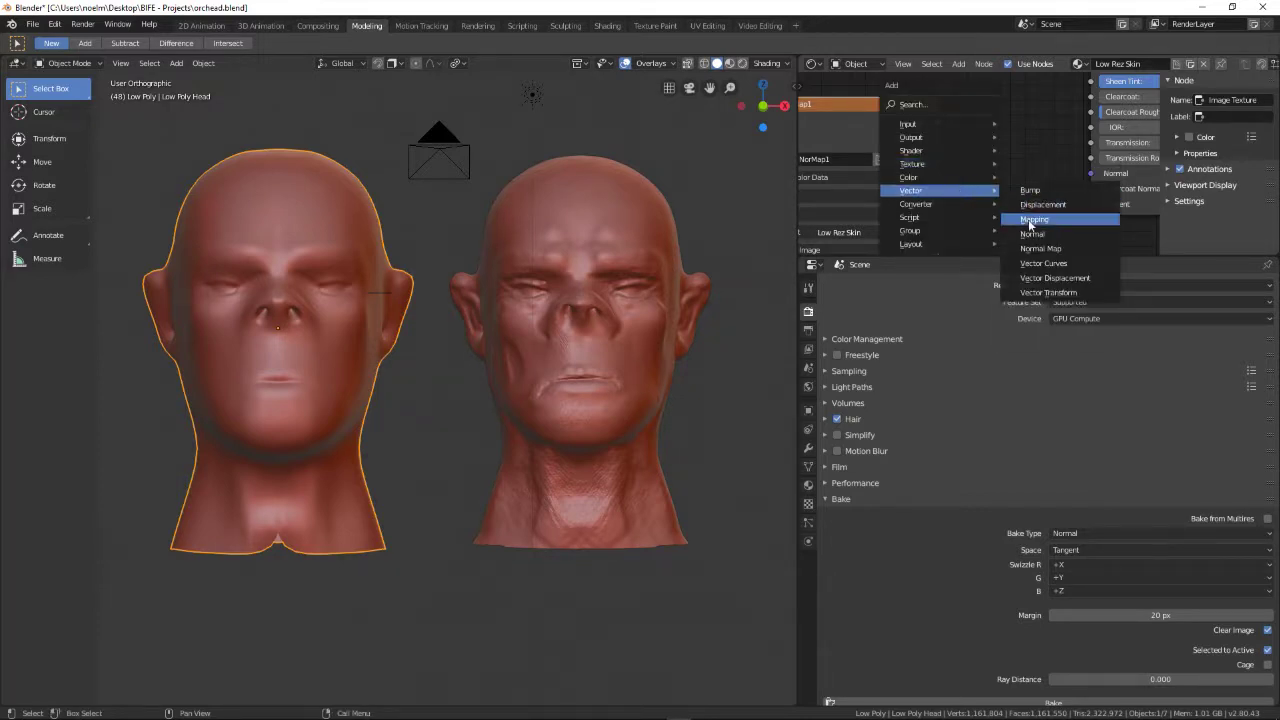
left_click(1040, 248)
left_click(1005, 140)
left_click_drag(910, 115, 964, 226)
left_click_drag(1004, 140, 1088, 178)
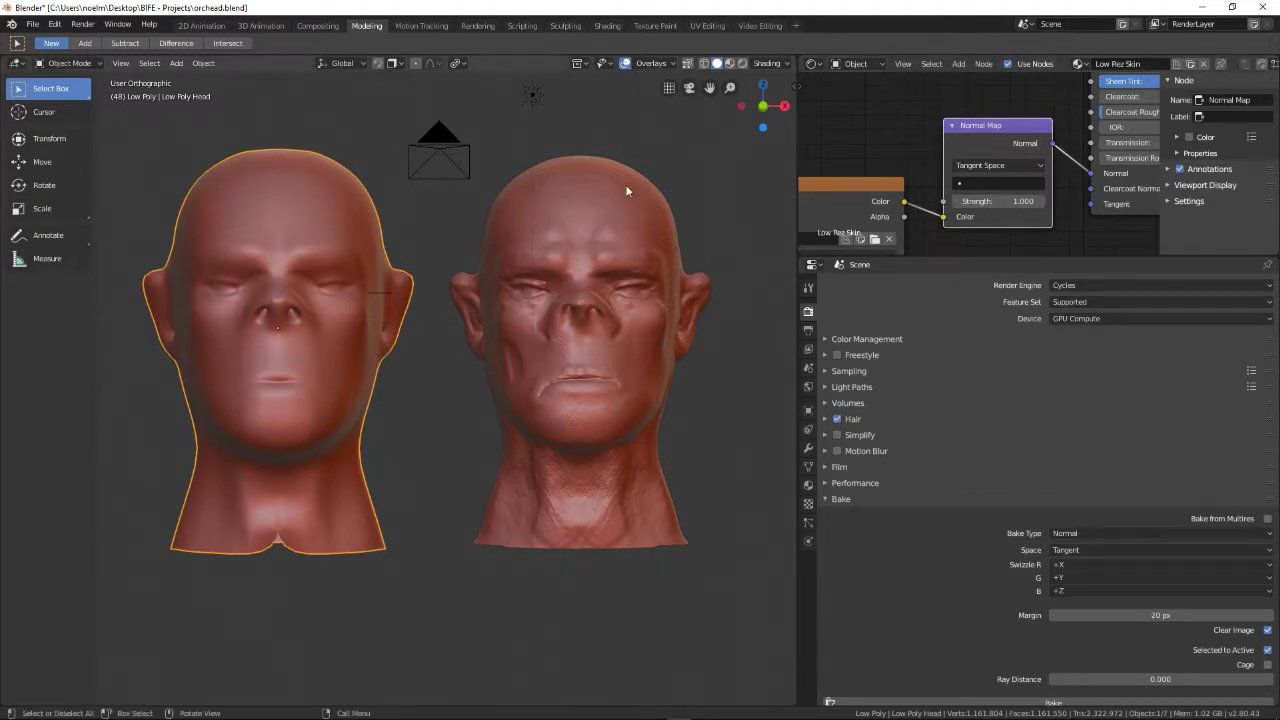
- Switch the viewport to LookDev shading and compare the two heads from the side
left_click(729, 63)
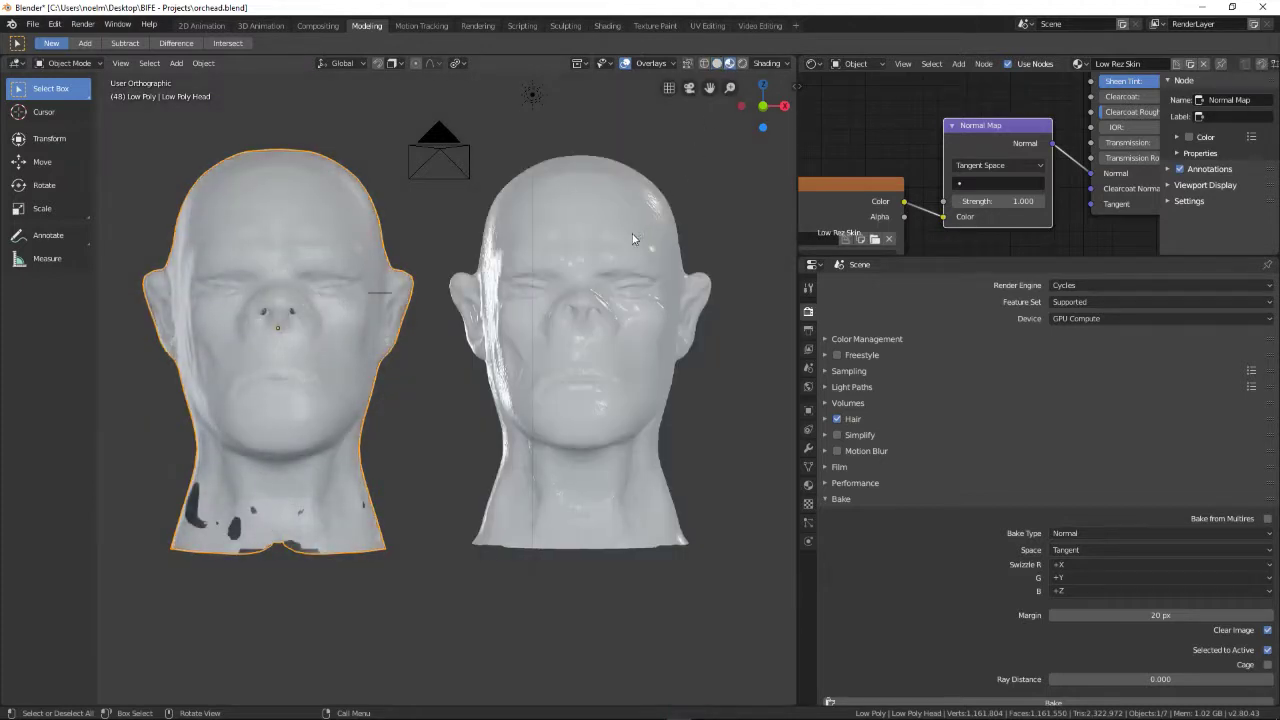
middle_click_drag(485, 315, 591, 324)
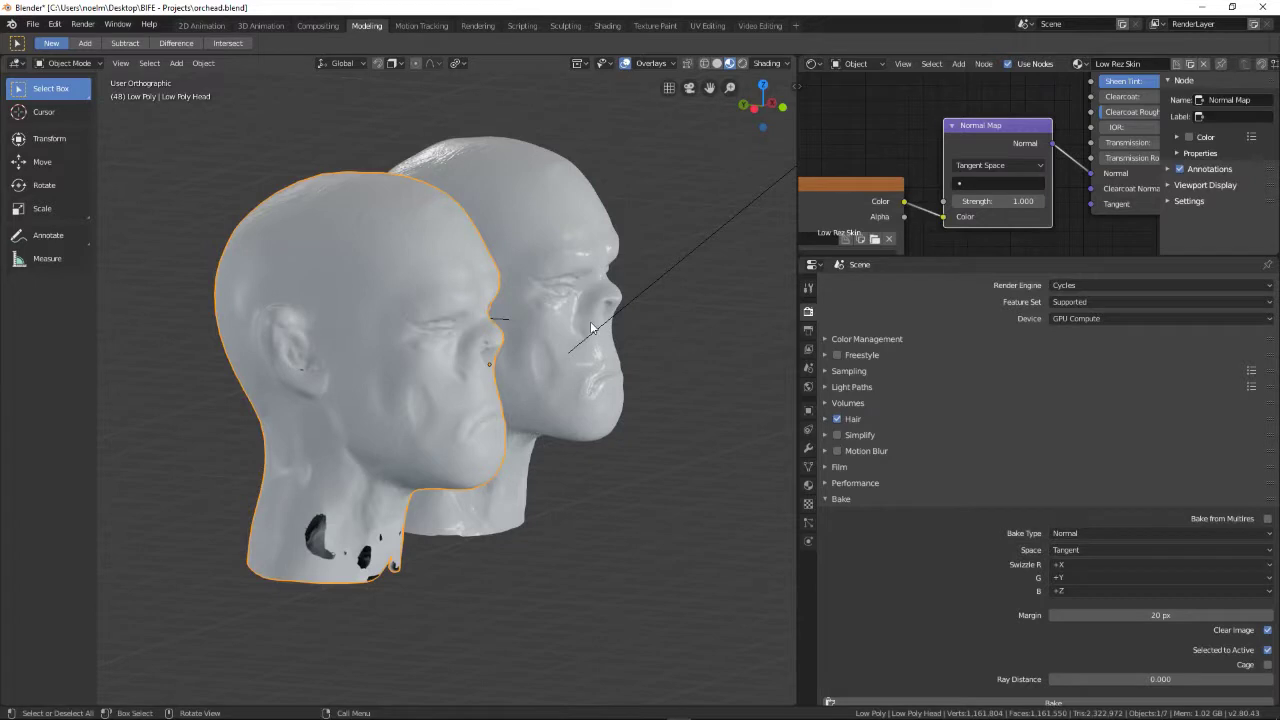
scroll(591, 324, "up", 4)
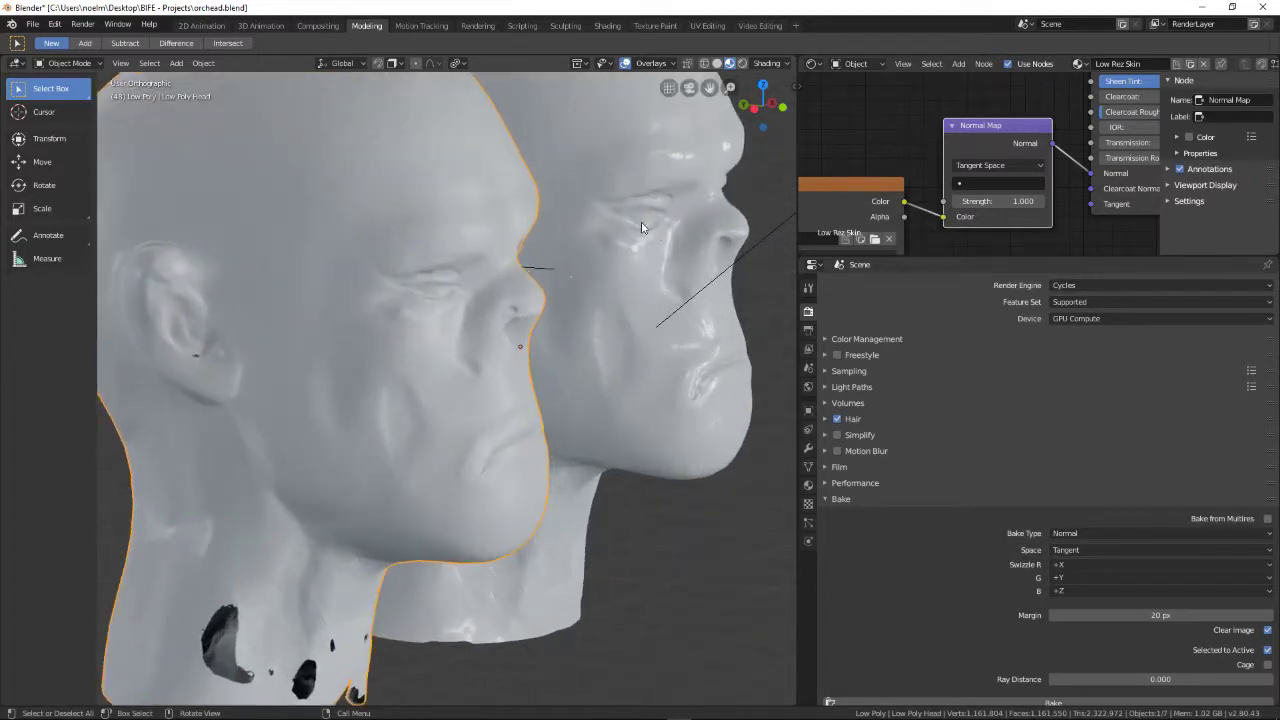
- Give the high-poly head a new material named face
left_click(666, 278)
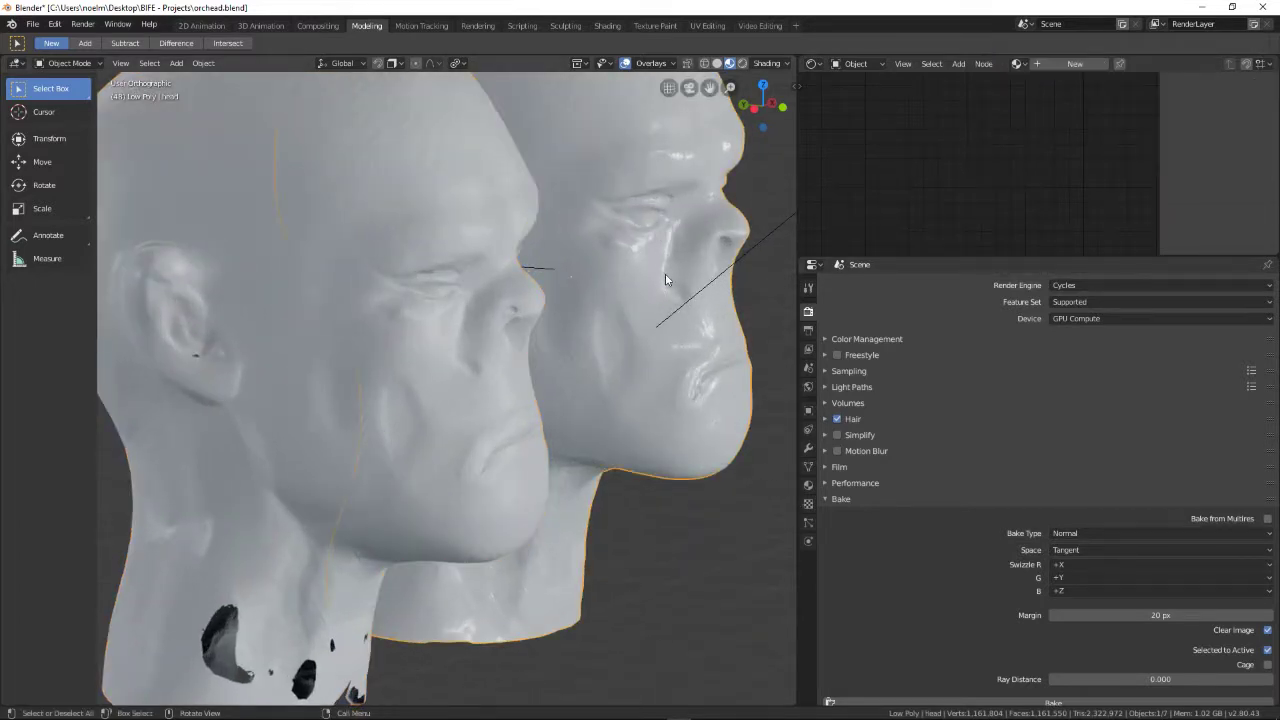
left_click(808, 485)
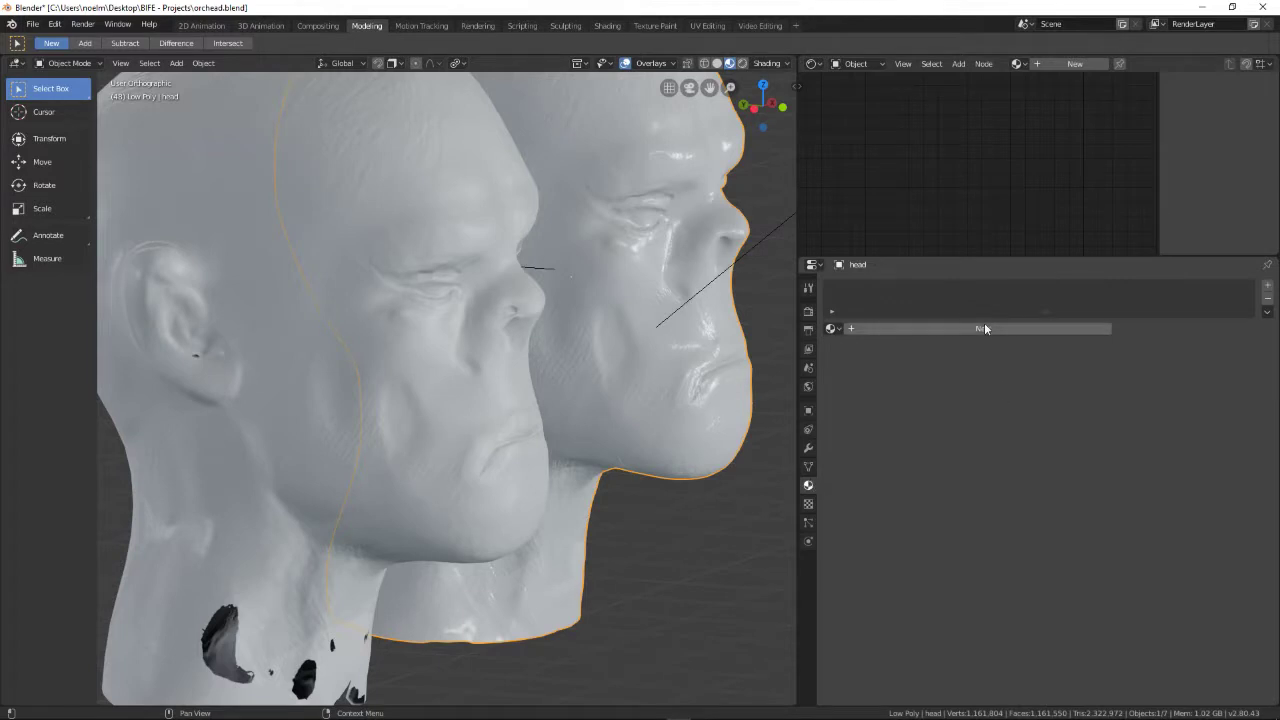
left_click(902, 330)
double_click(886, 330)
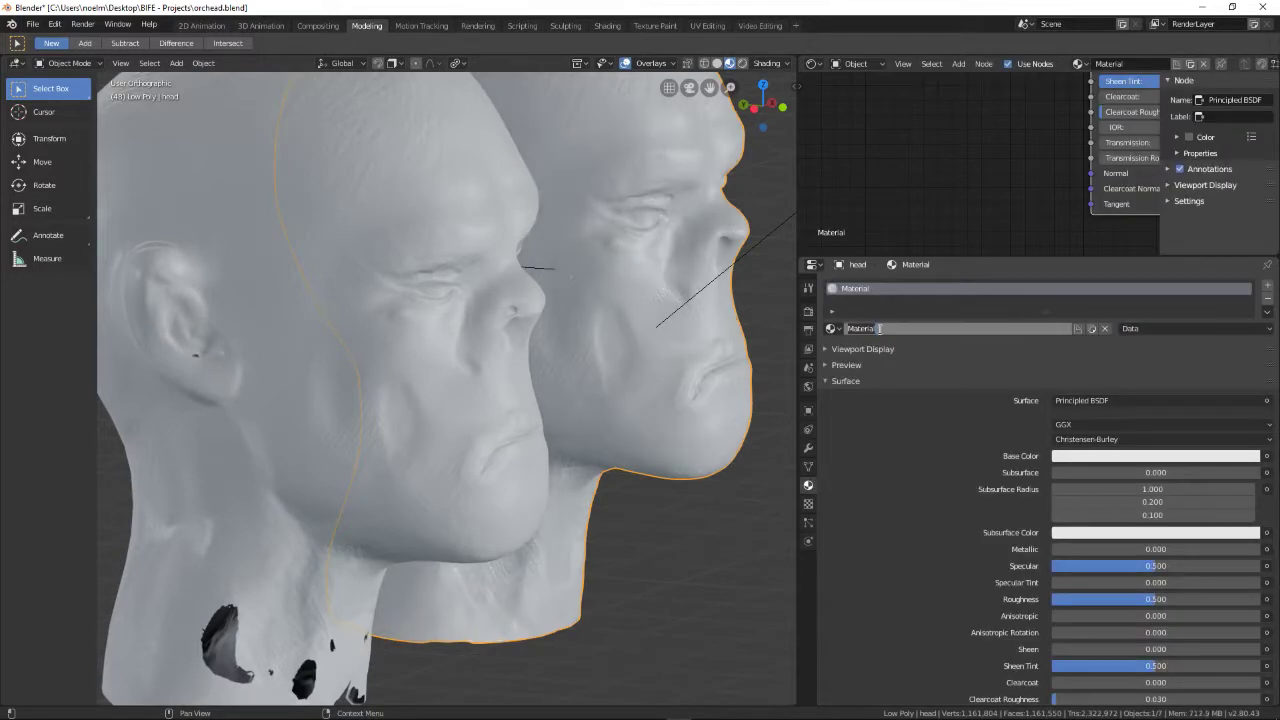
type("face")
key("Return")
- Compare both heads' surface detail up close, and set the Normal Map strength of the low-poly head's Low Rez Skin material to 0
middle_click_drag(679, 448, 615, 412)
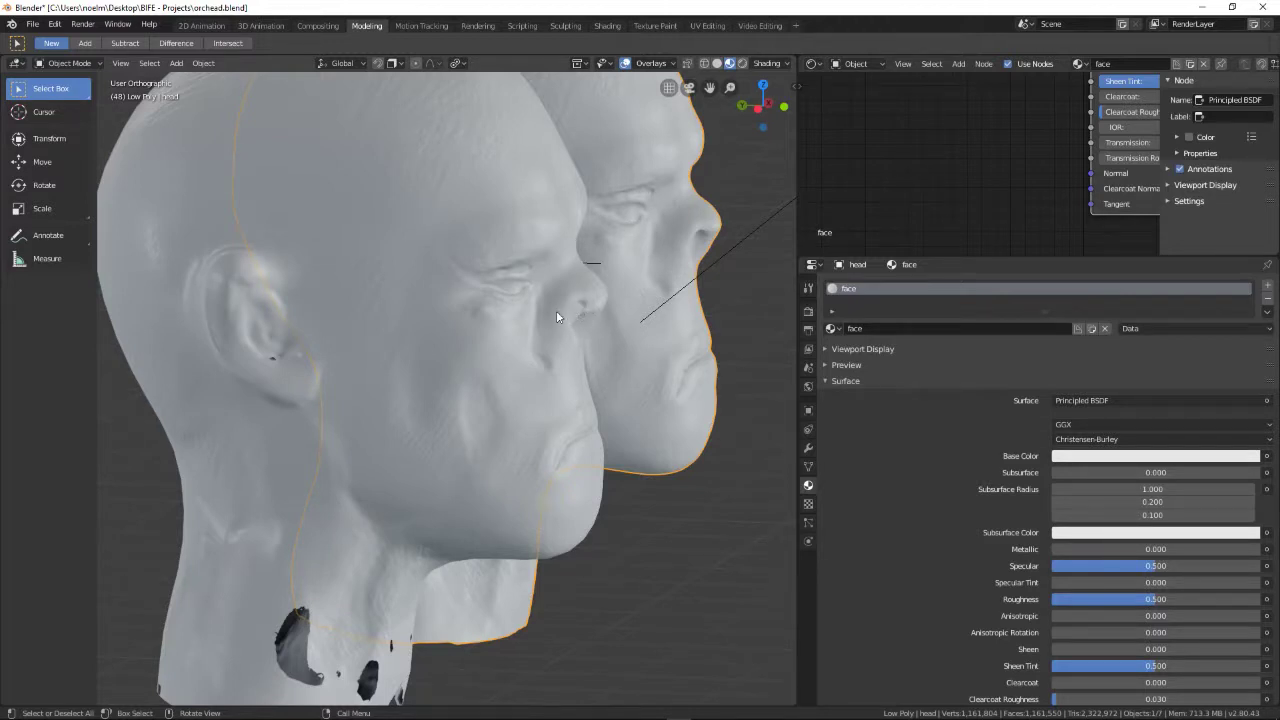
middle_click_drag(372, 592, 260, 535)
middle_click_drag(382, 566, 413, 559)
scroll(413, 559, "up", 4)
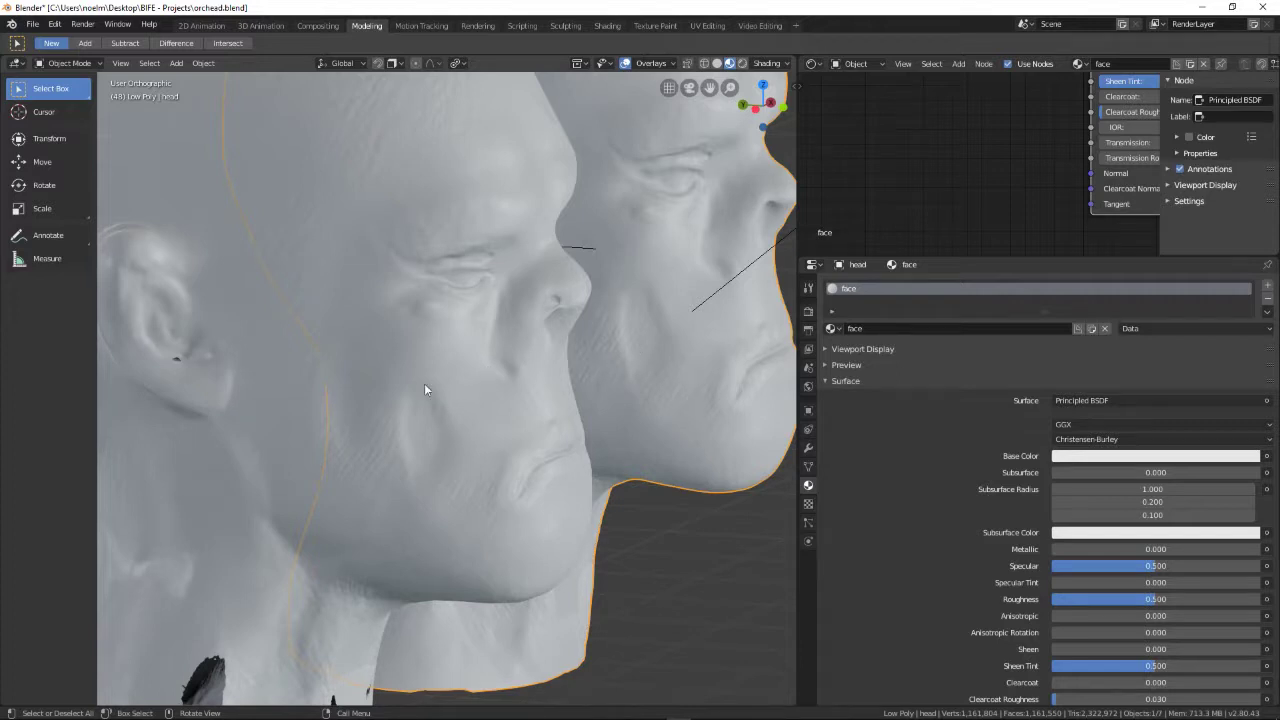
middle_click_drag(975, 122, 927, 103)
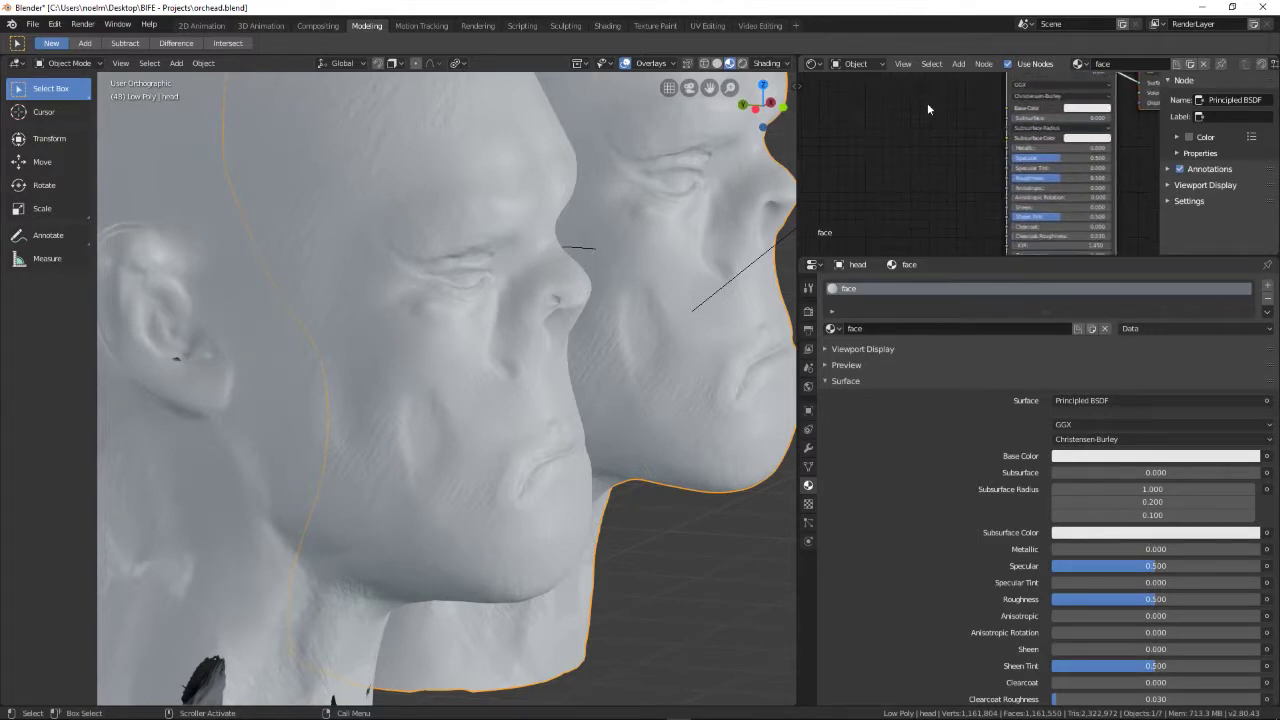
left_click(461, 213)
scroll(895, 125, "up", 6)
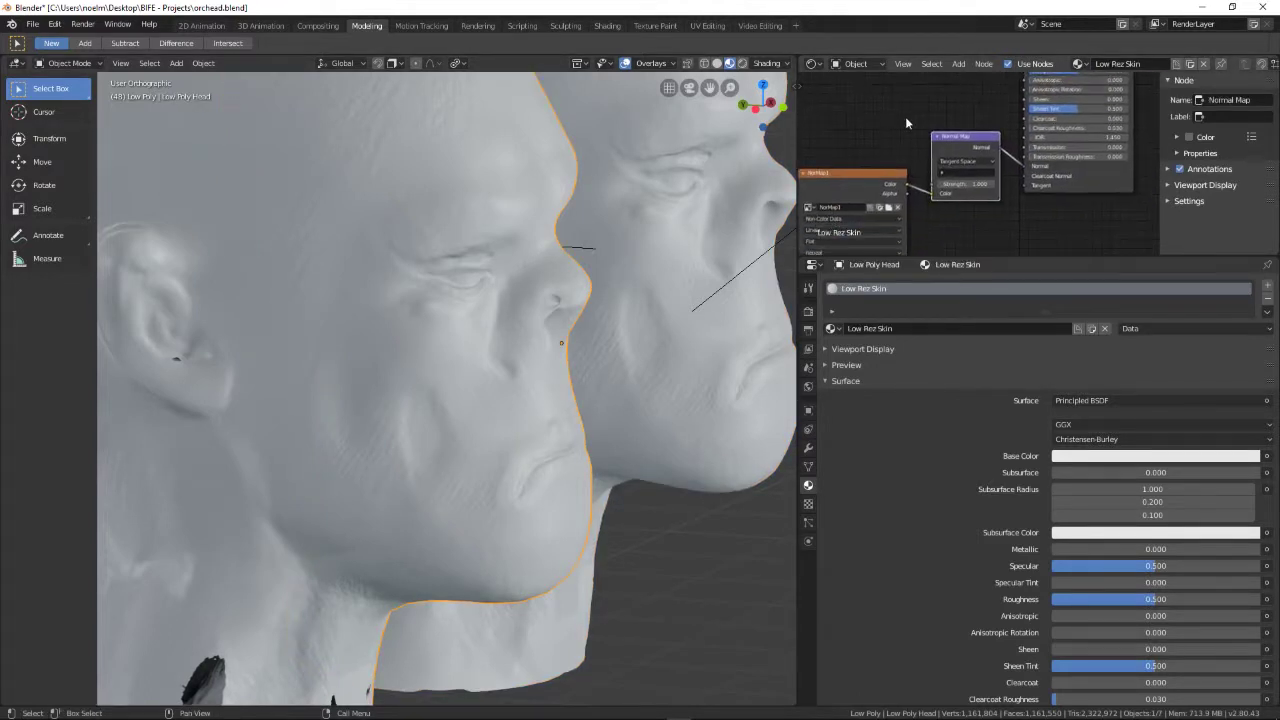
middle_click_drag(912, 148, 930, 134)
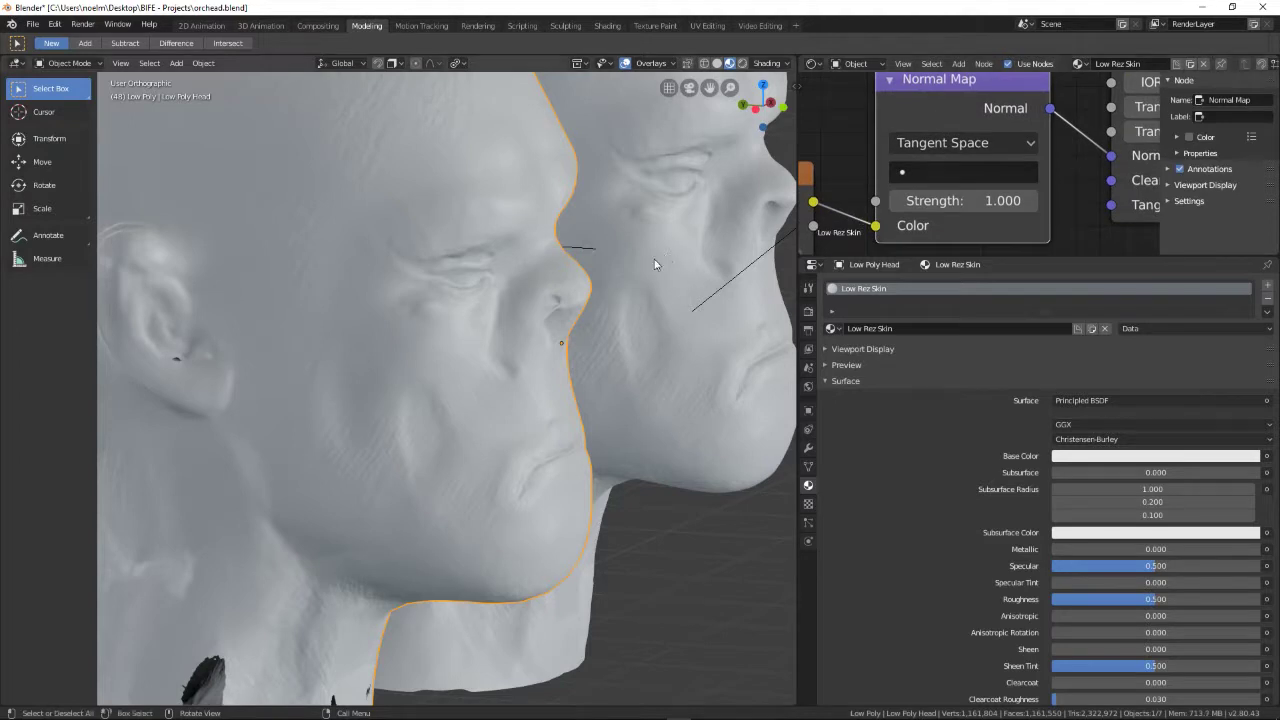
left_click_drag(960, 200, 920, 200)
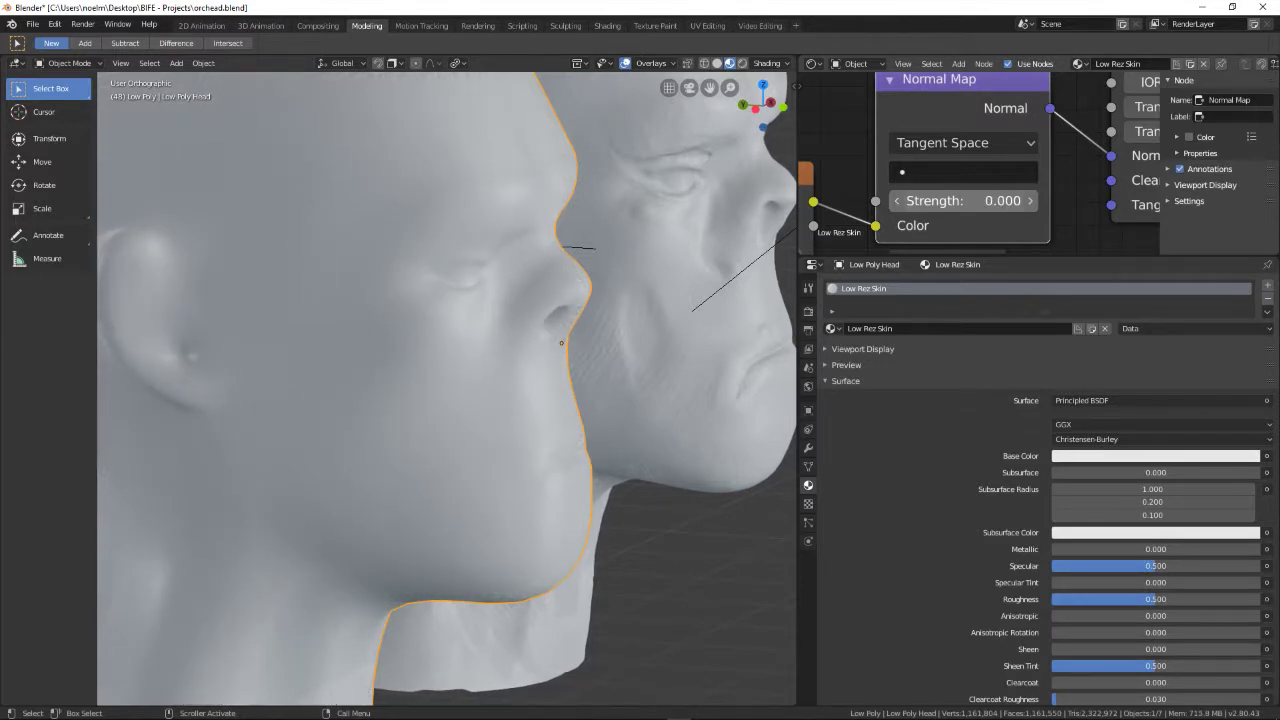
- Raise the Normal Map strength of the low-poly head's Low Rez Skin material to 1.000
scroll(600, 300, "down", 5)
middle_click_drag(600, 296, 511, 293)
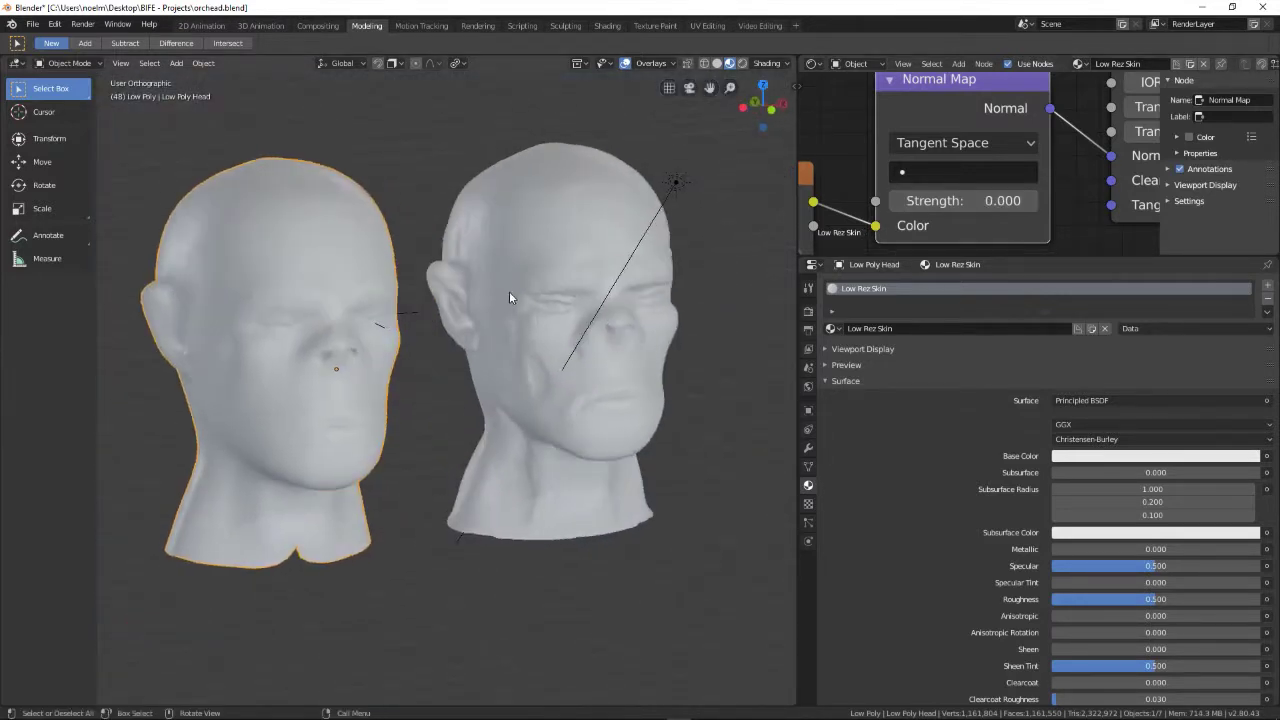
scroll(530, 302, "up", 1)
scroll(537, 310, "up", 1)
mouse_move(940, 200)
left_mouse_down()
mouse_move(990, 200)
mouse_move(960, 200)
left_mouse_up()
middle_click_drag(509, 313, 386, 309)
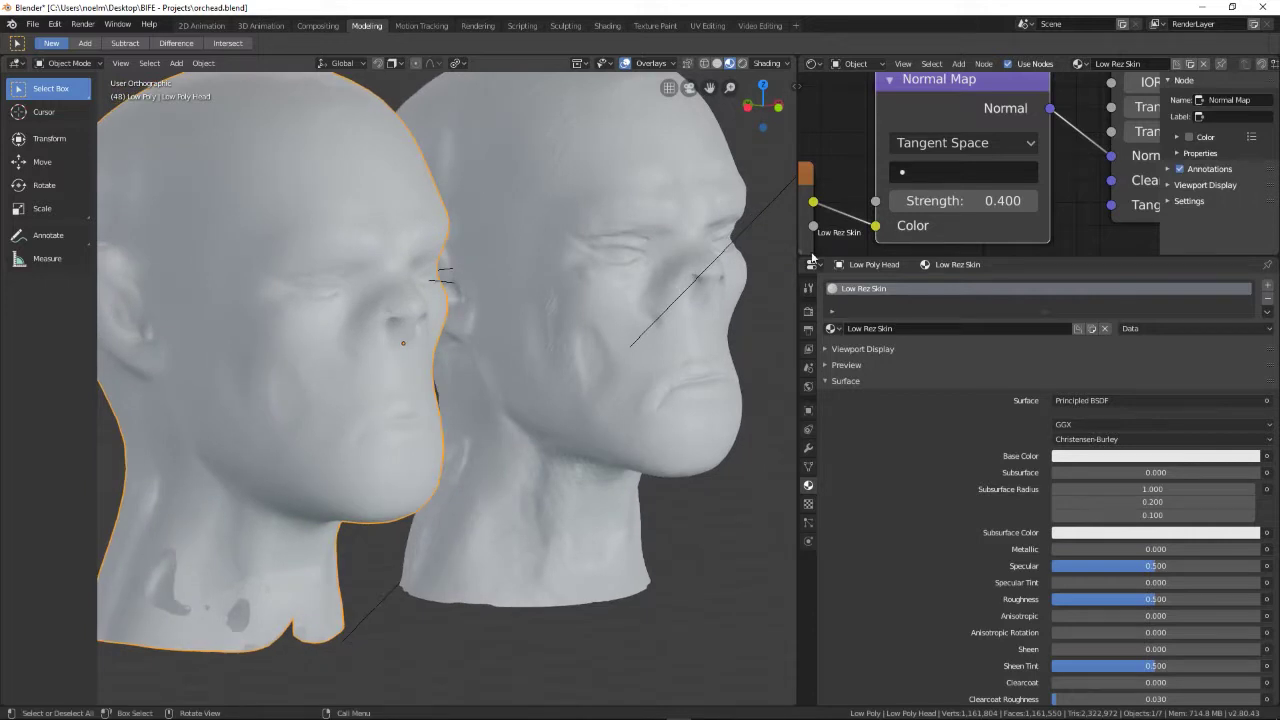
left_click(1031, 201)
left_click(1031, 201)
left_click(1031, 201)
left_click(1031, 201)
left_click(1031, 202)
left_click(1029, 203)
- Compare the normal-mapped low-poly head with the high-poly head from the front and side, up close and from a distance
middle_click_drag(490, 320, 431, 331)
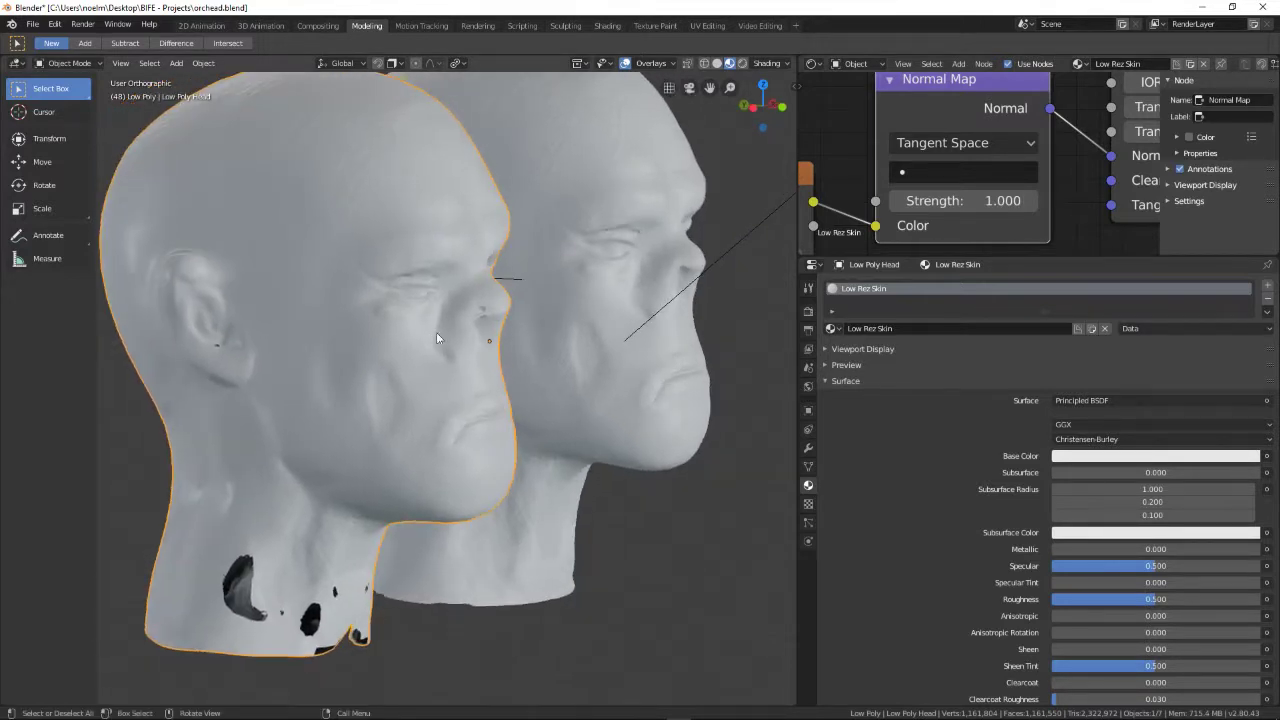
scroll(431, 331, "up", 2)
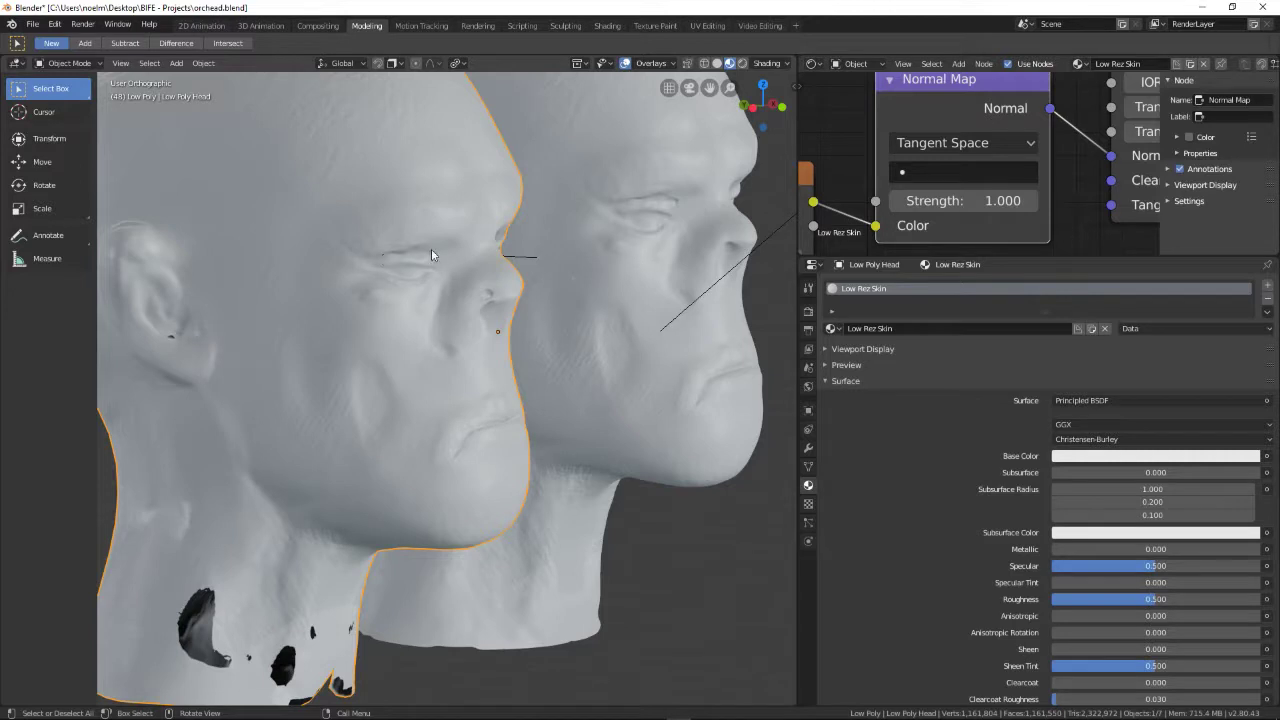
scroll(488, 246, "down", 5)
middle_click_drag(503, 282, 346, 280)
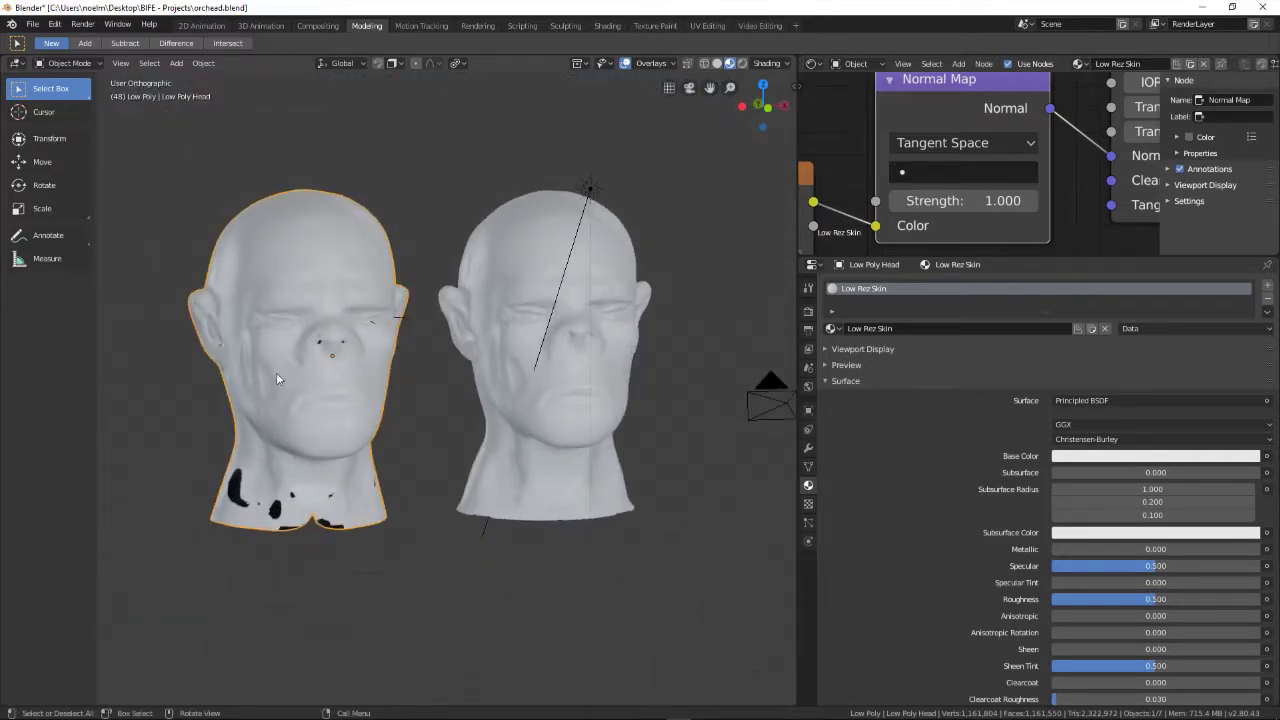
middle_click_drag(283, 374, 302, 380)
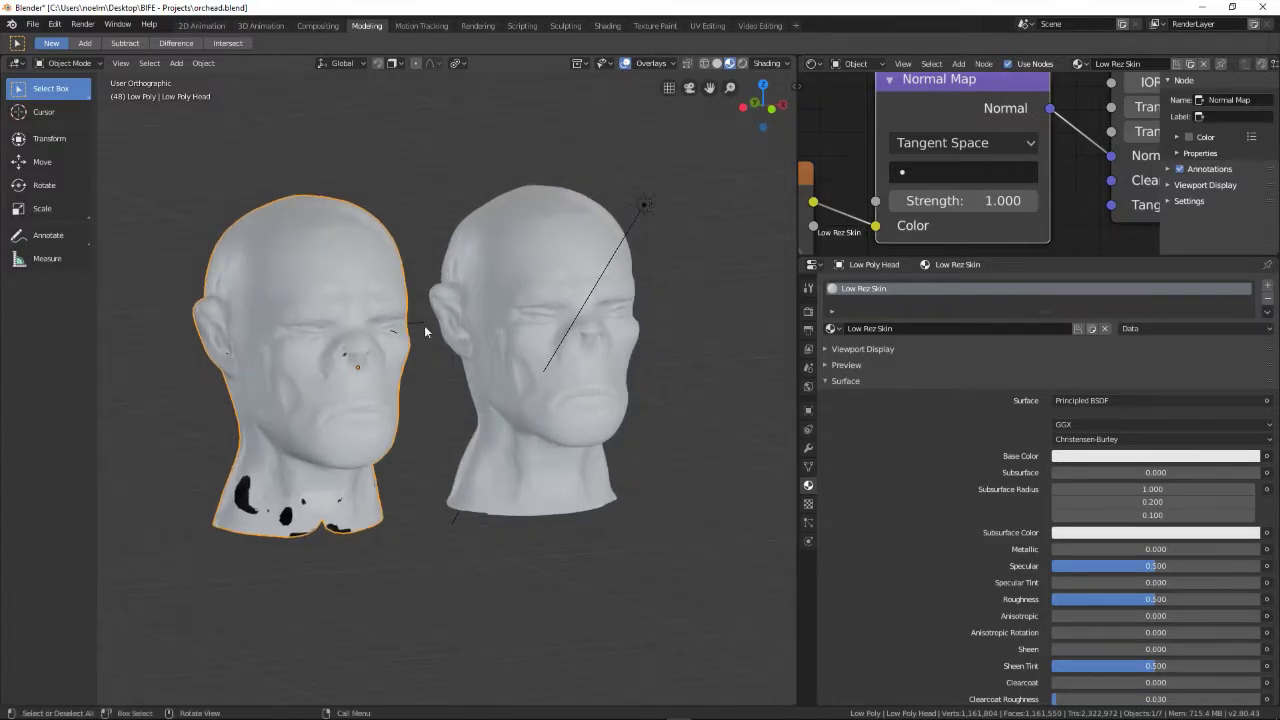
middle_click_drag(451, 390, 391, 362)
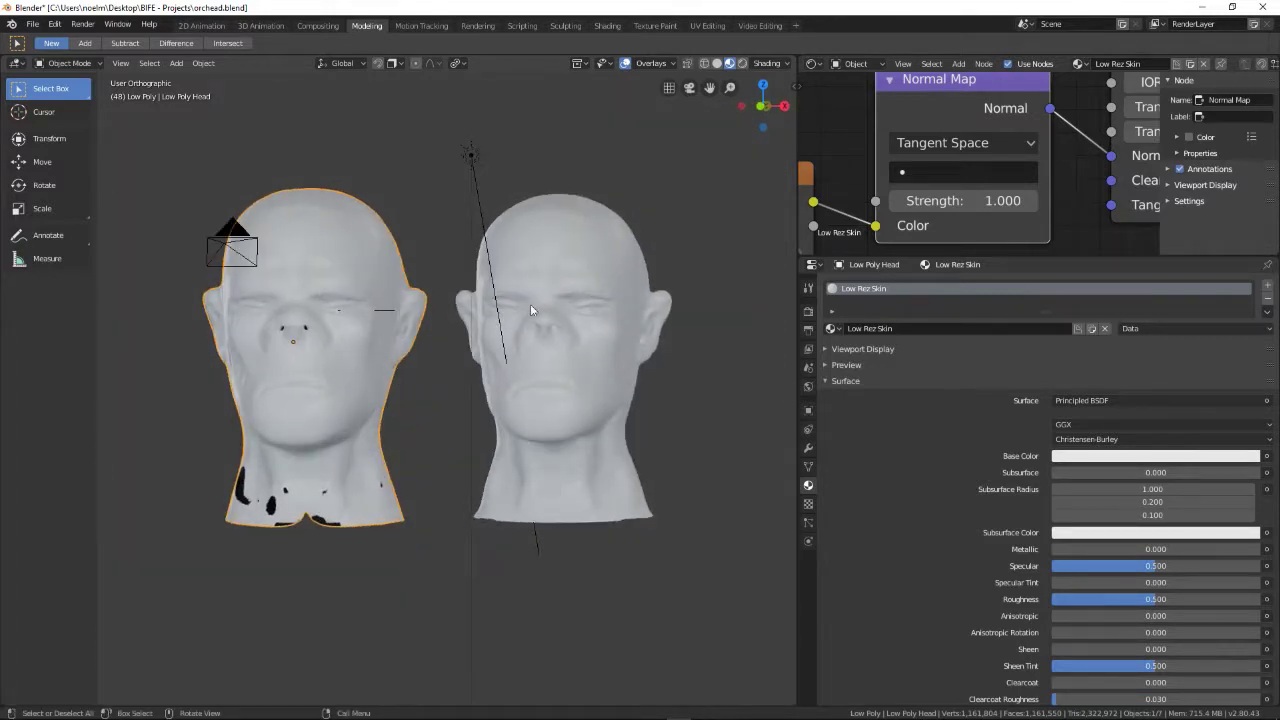
scroll(535, 315, "up", 3)
left_click(645, 253)
scroll(645, 253, "down", 5)
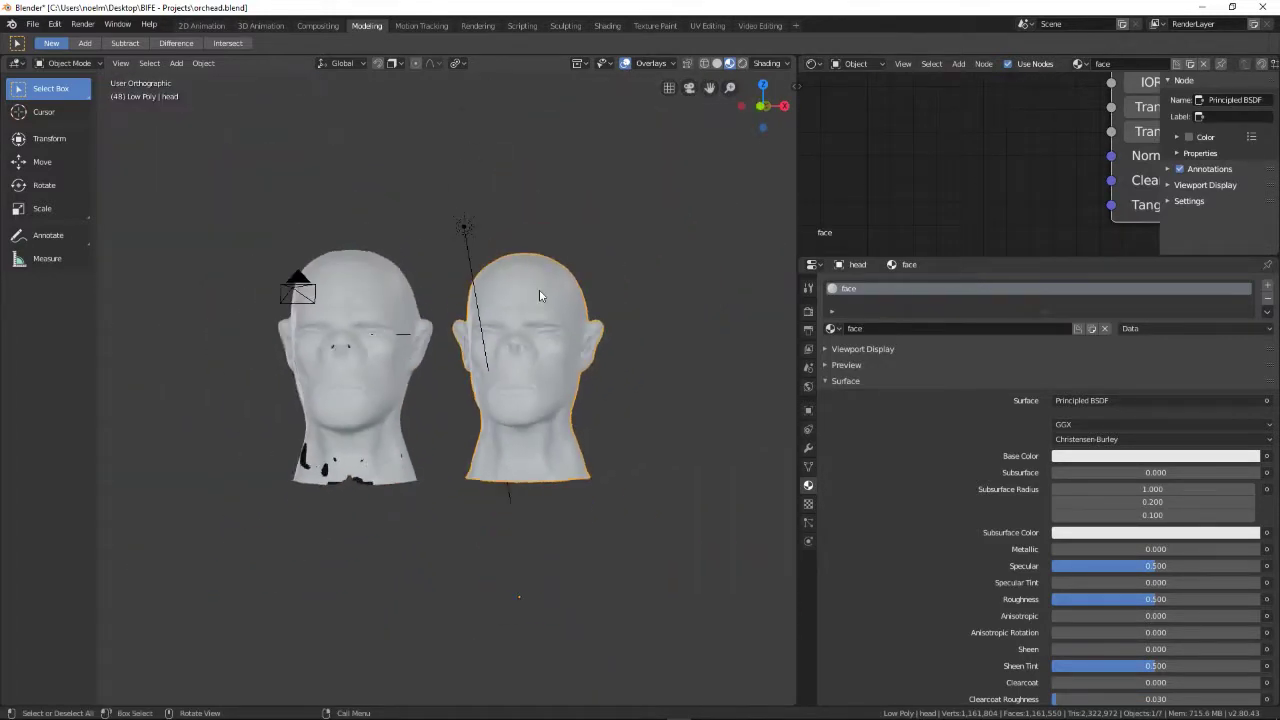
scroll(557, 293, "up", 3)
scroll(530, 313, "up", 1)
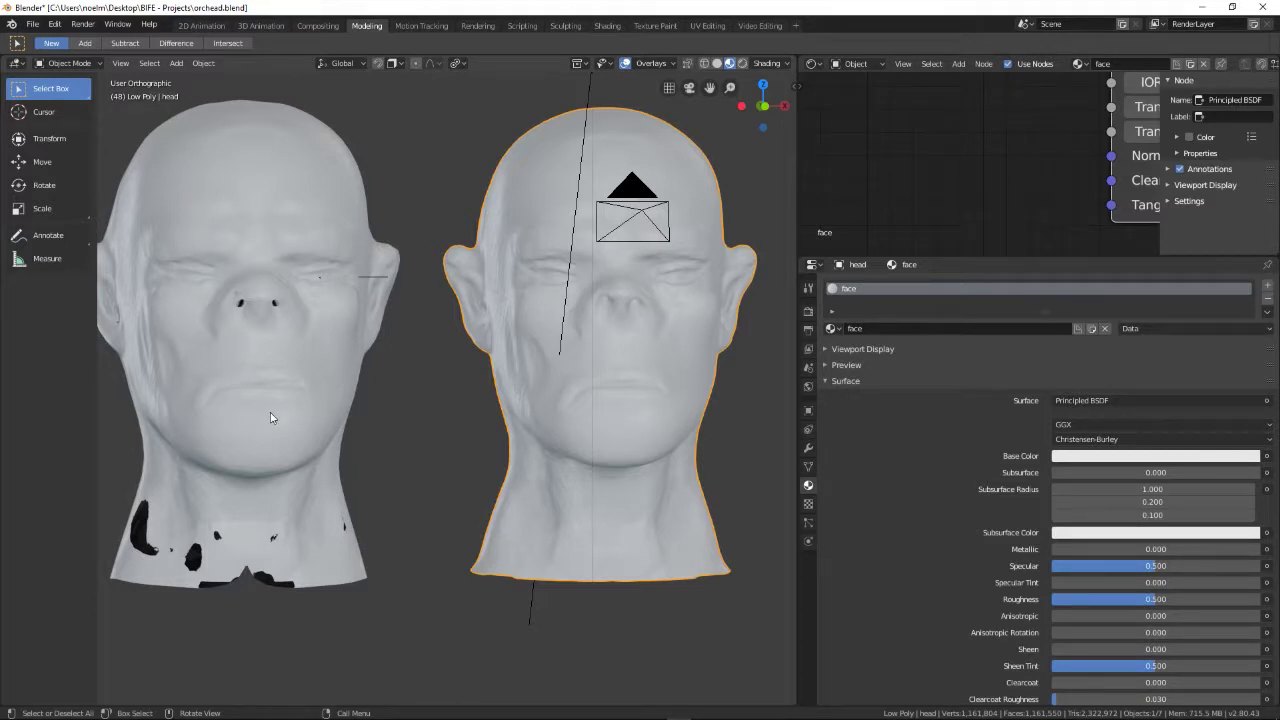
middle_click_drag(389, 334, 425, 344)
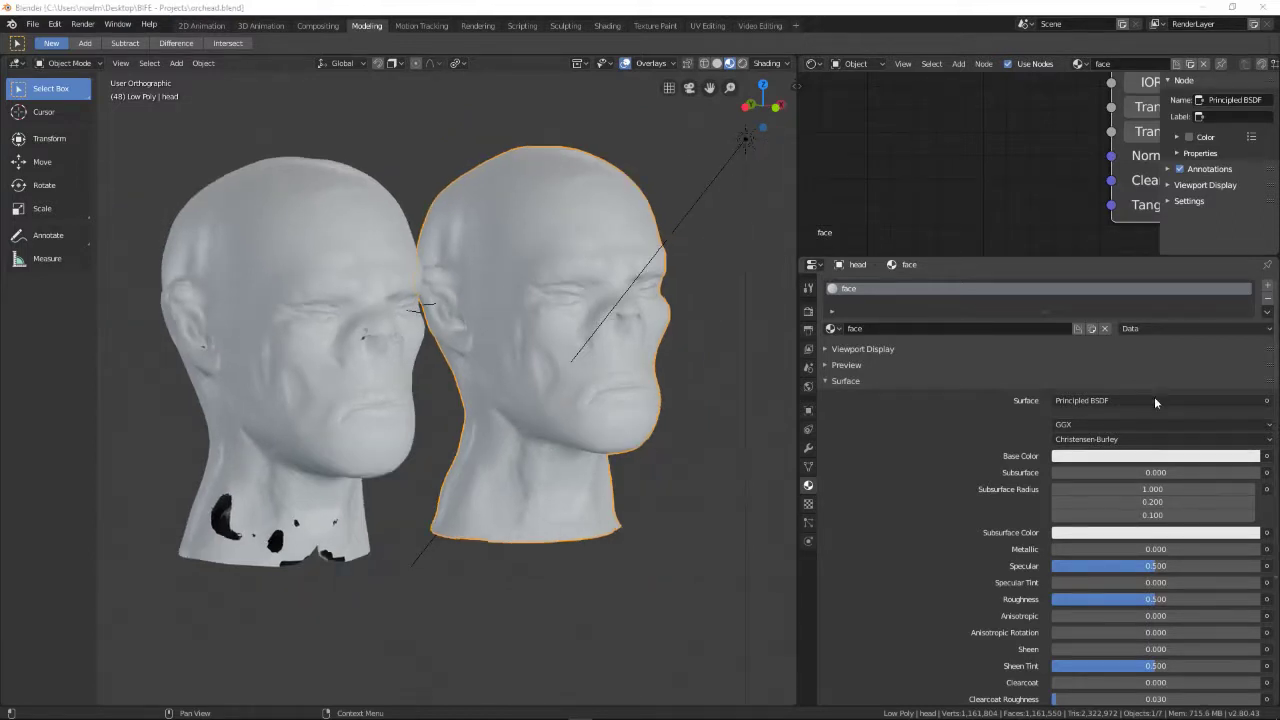
middle_click_drag(400, 363, 472, 288)
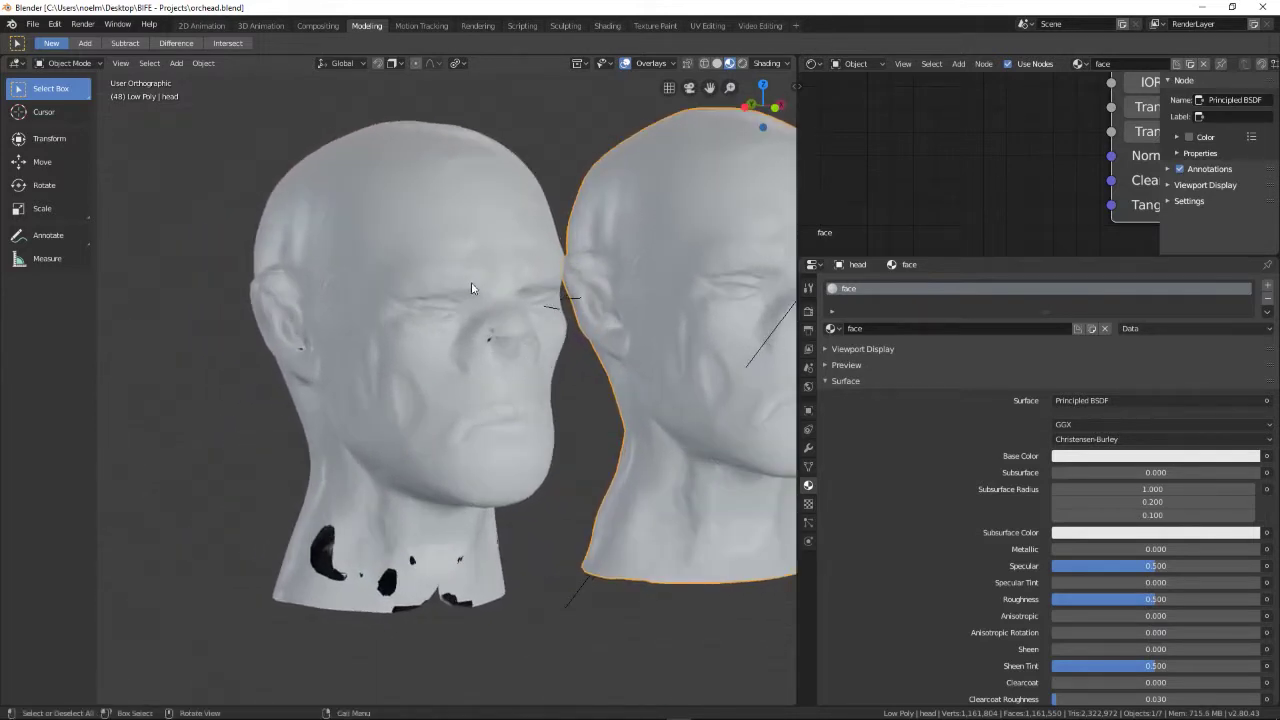
- Delete the high-poly head from the scene, keeping the low-poly head
left_click(420, 297)
scroll(459, 351, "down", 3)
middle_click_drag(460, 373, 573, 324)
left_click(573, 324)
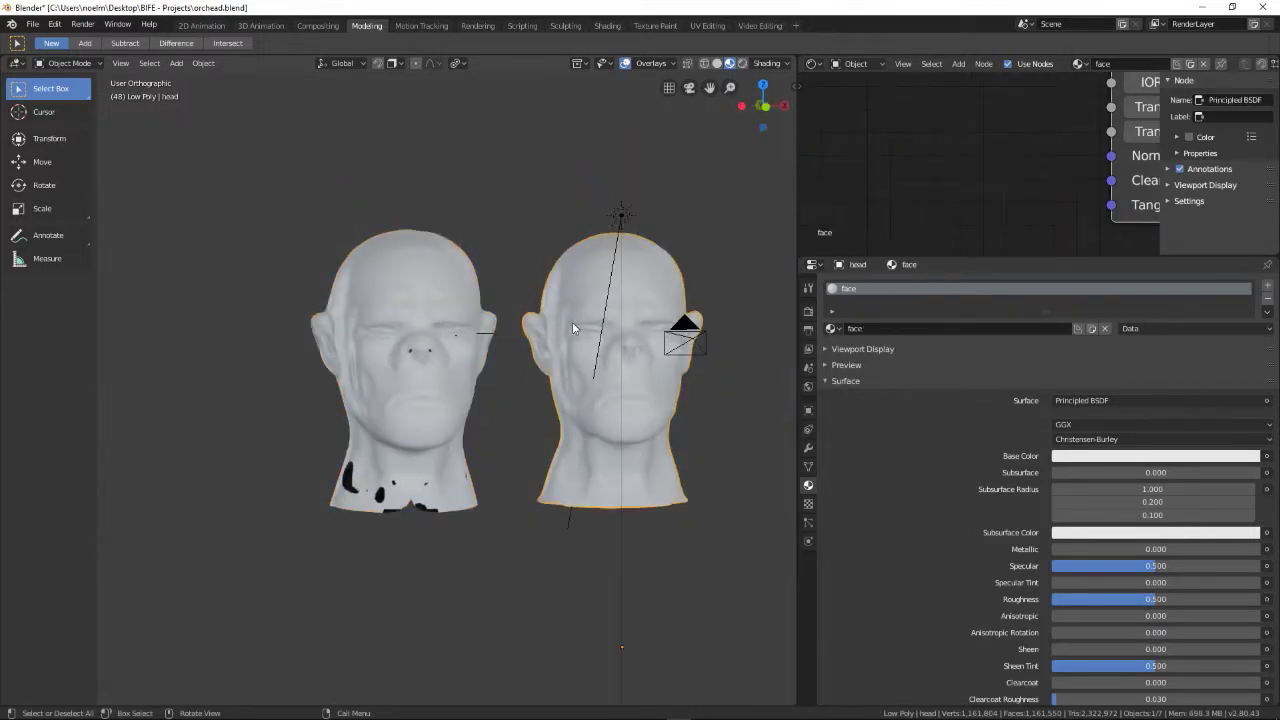
key("Delete")
- Examine the low-poly head's face, nostrils, ear and neck up close for shading artifacts from the baked normal map
scroll(451, 378, "up", 5)
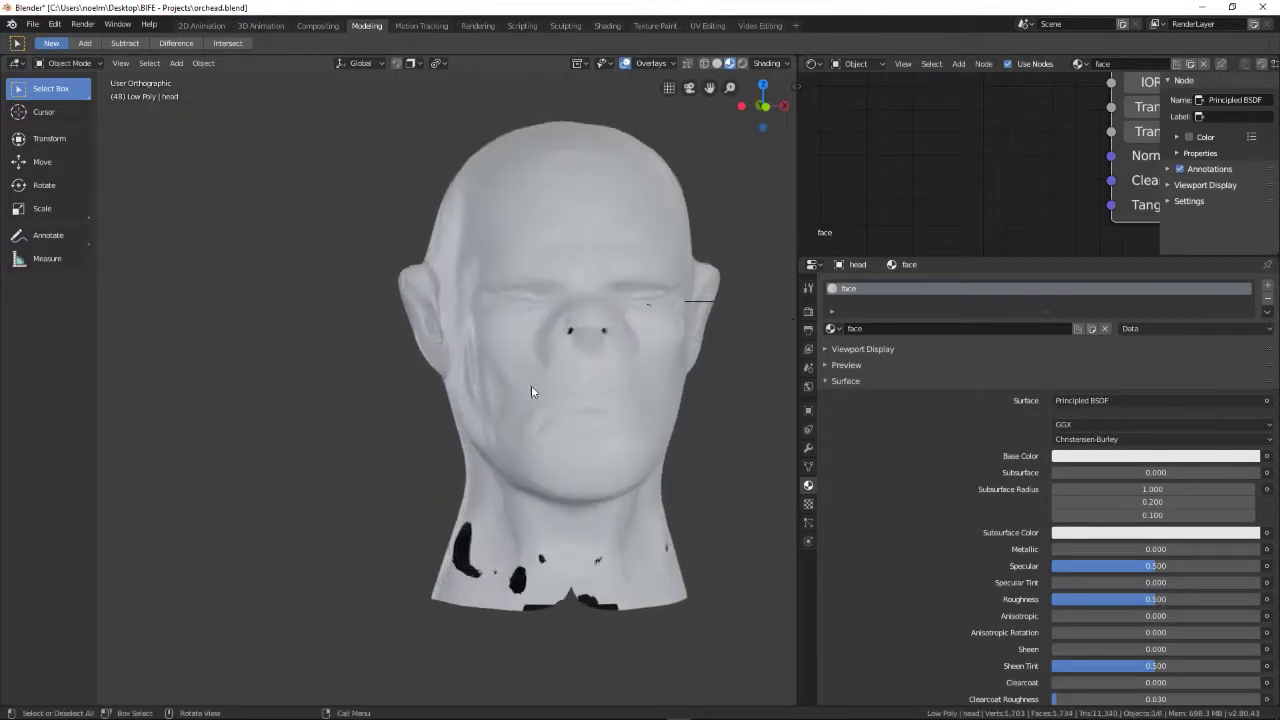
scroll(415, 384, "up", 4)
middle_click_drag(430, 396, 474, 395)
scroll(474, 392, "up", 3)
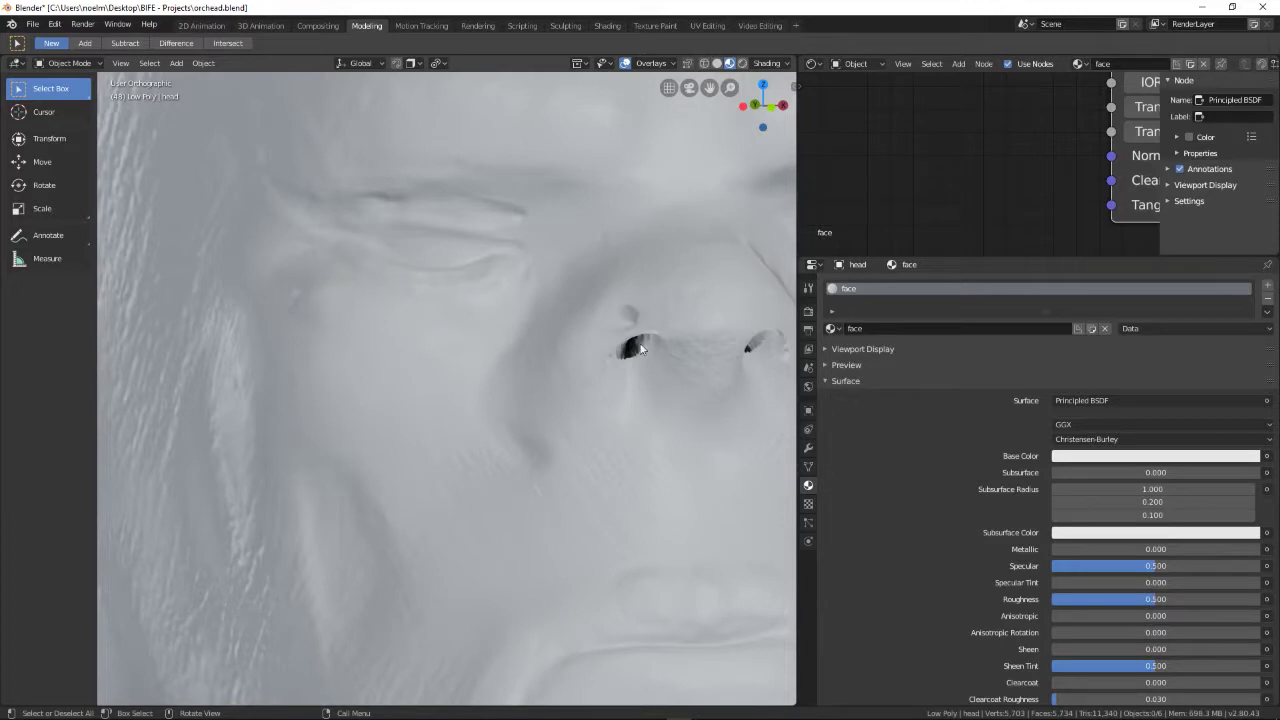
scroll(591, 363, "down", 4)
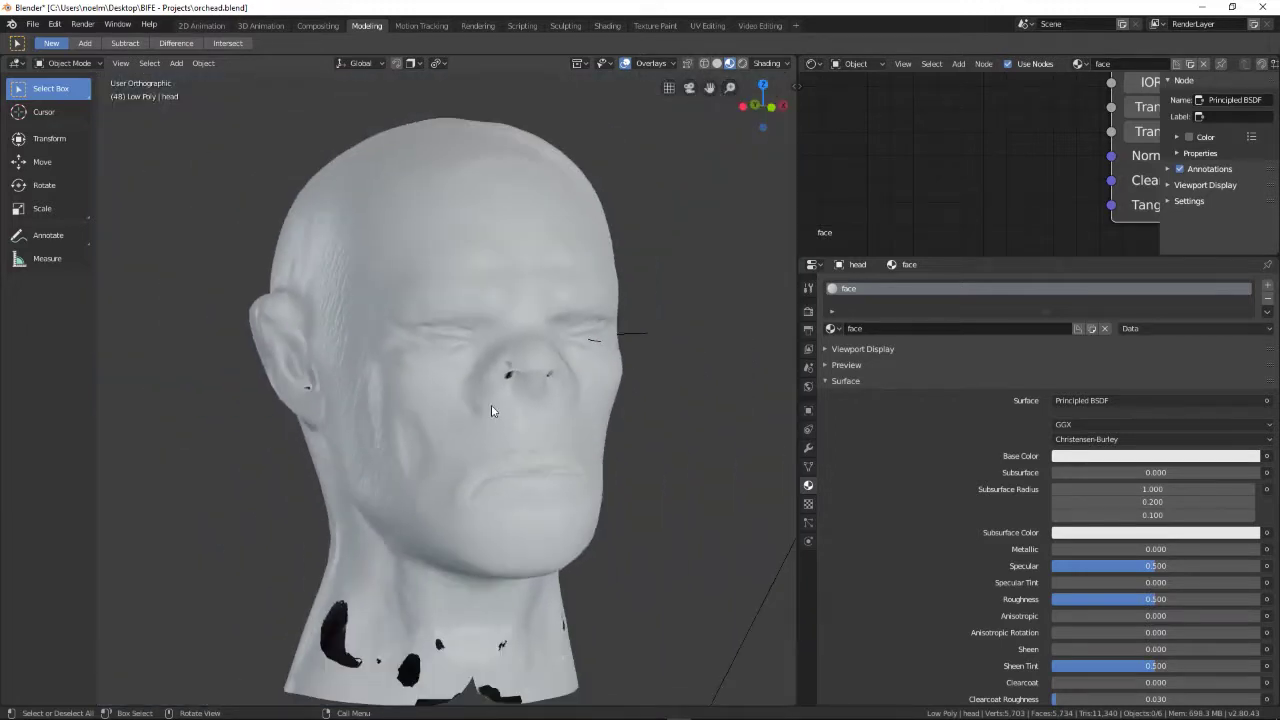
scroll(491, 410, "up", 3)
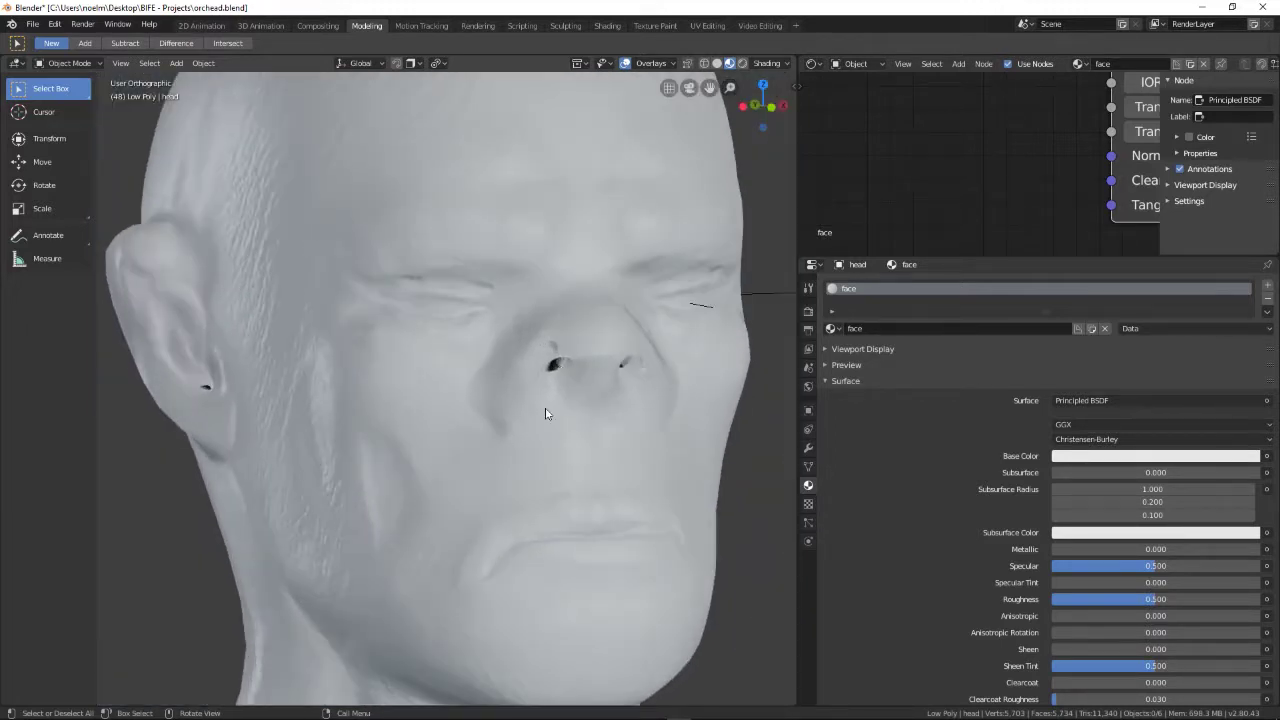
scroll(522, 361, "down", 3)
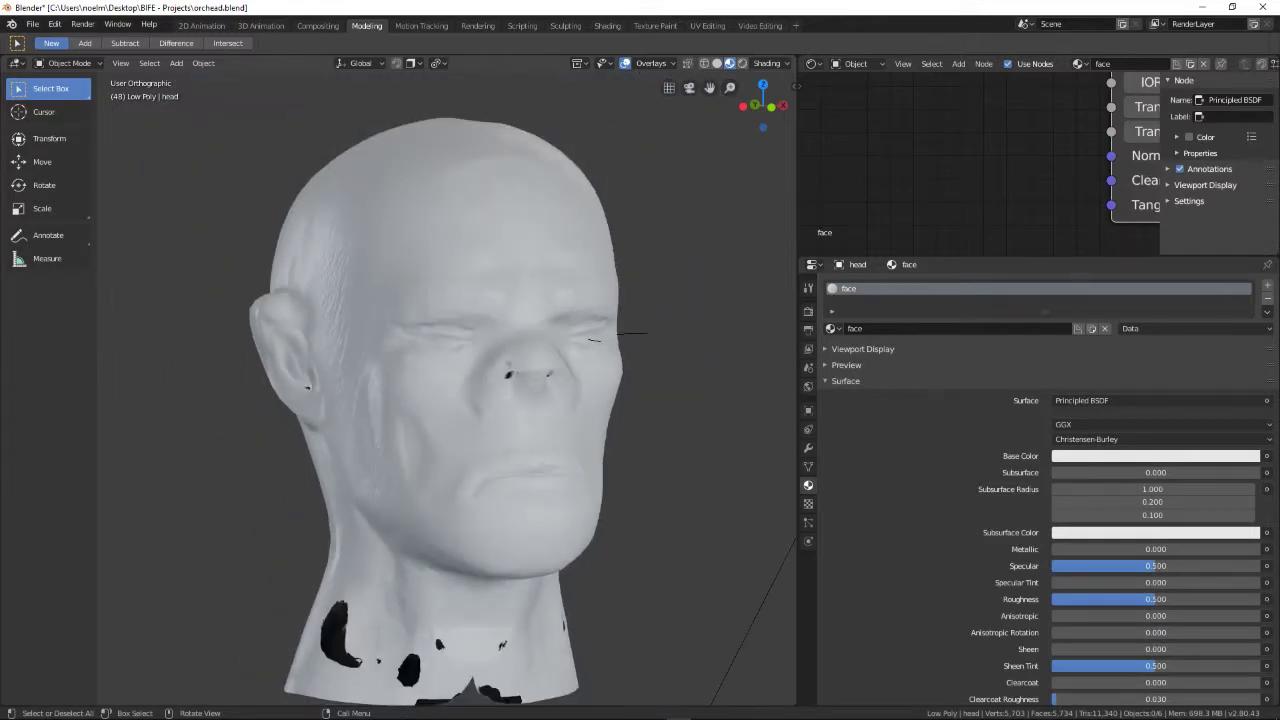
- Switch to Photoshop and close the Untitled-1 document without saving it
mouse_move(507, 711)
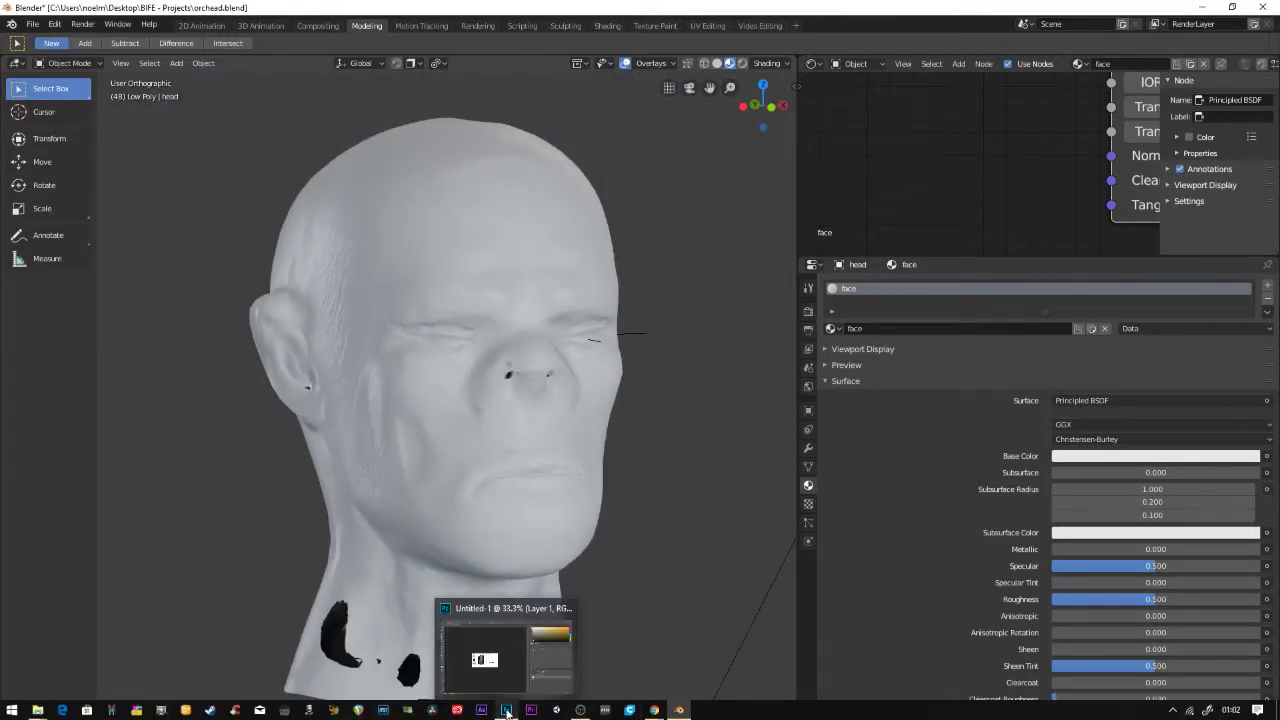
left_click(507, 711)
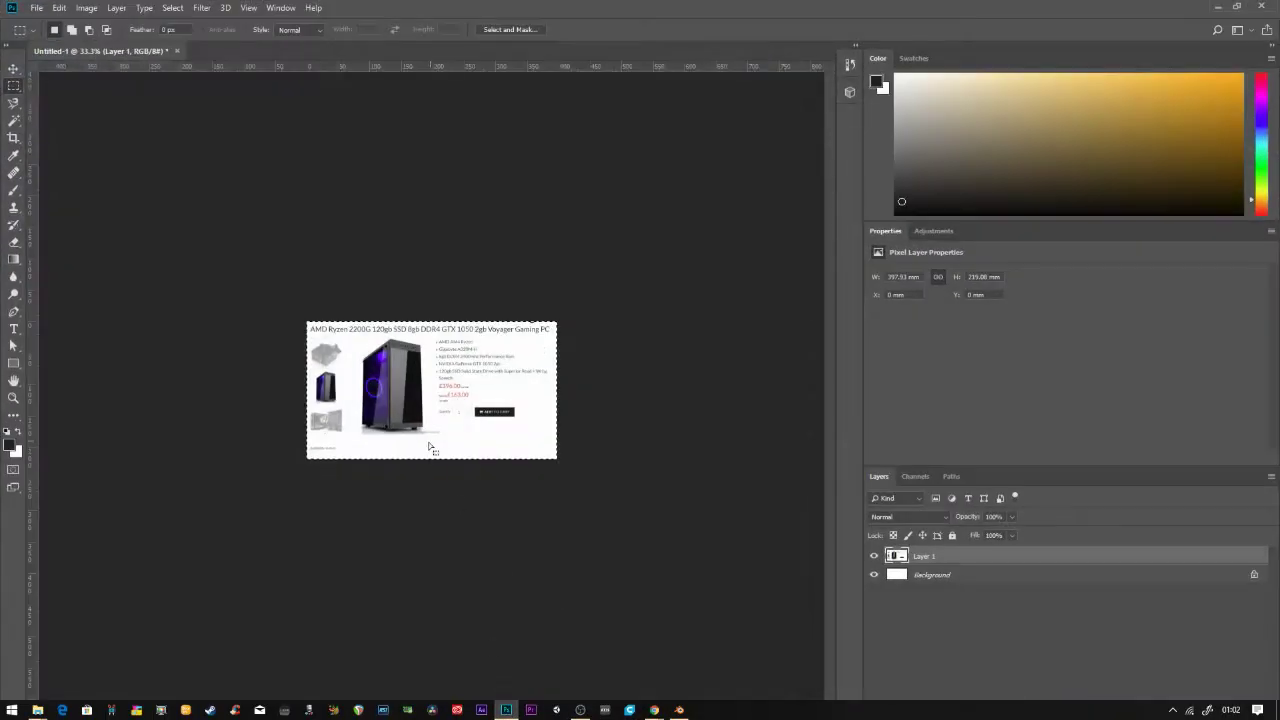
left_click(176, 50)
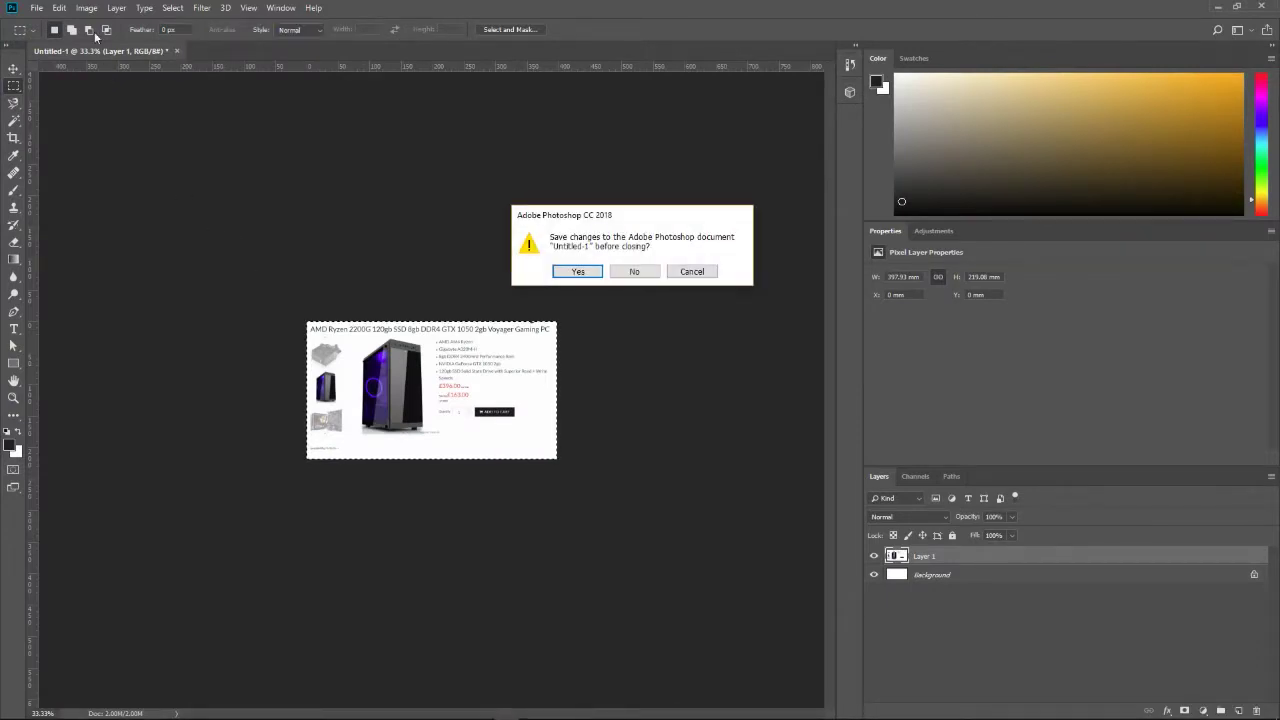
left_click(634, 271)
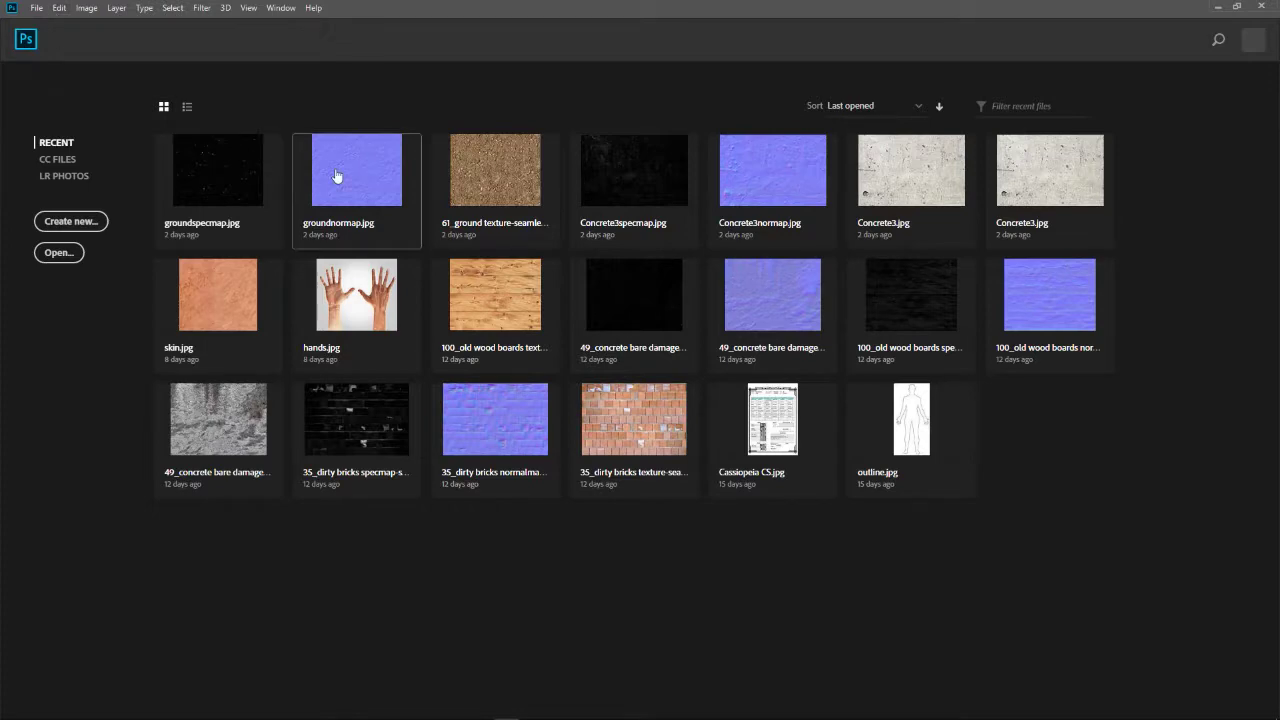
- Open the baked normal map NorMapOrc.png from the Desktop
left_click(37, 10)
left_click(37, 10)
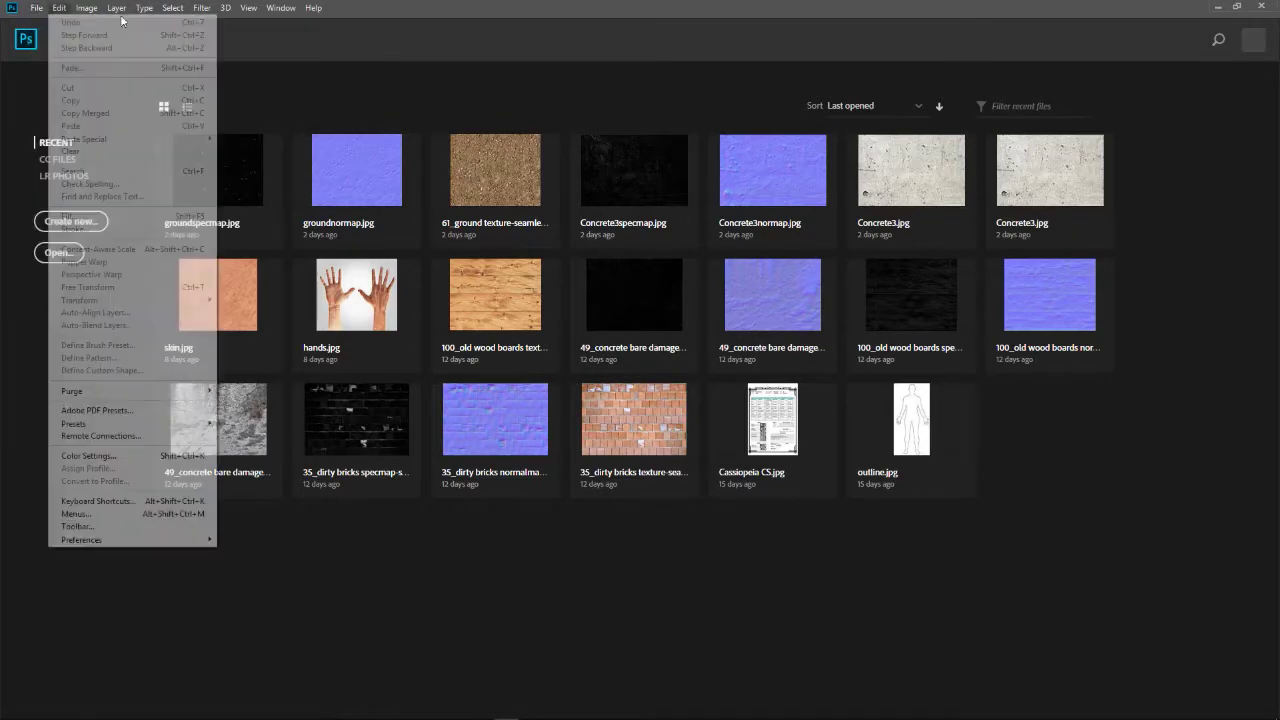
left_click(37, 10)
left_click(50, 35)
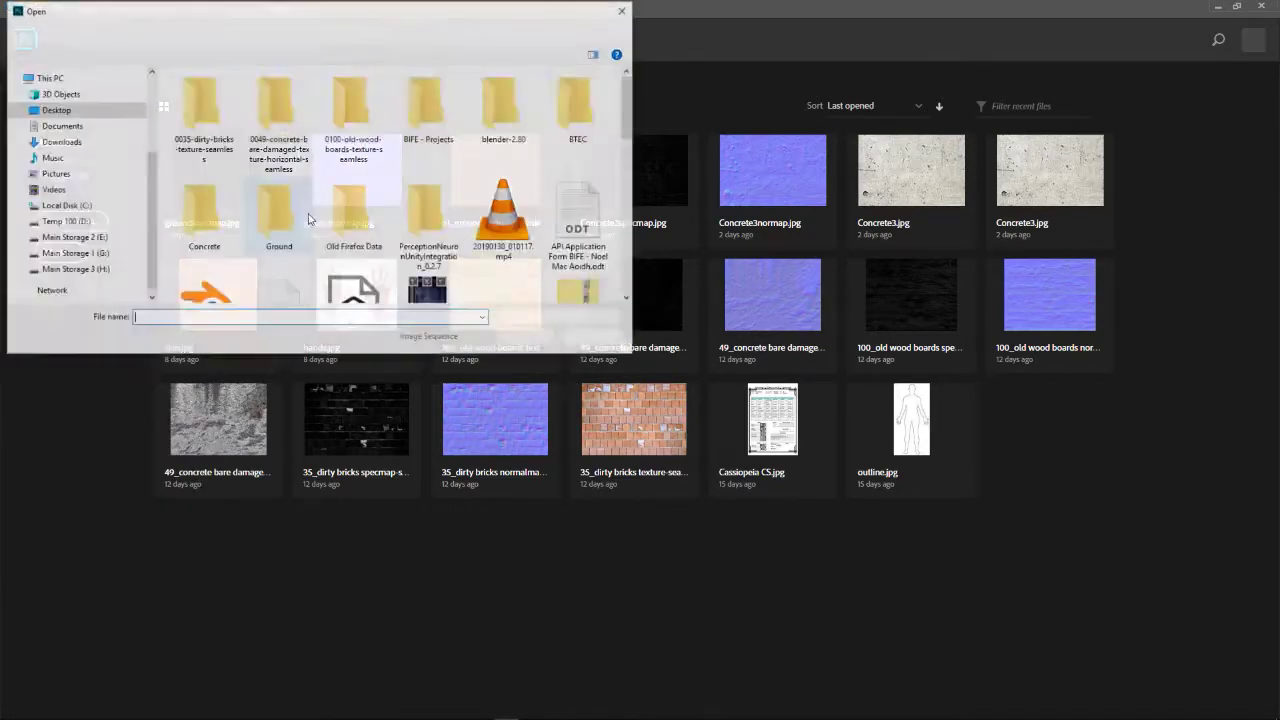
left_click_drag(627, 121, 628, 243)
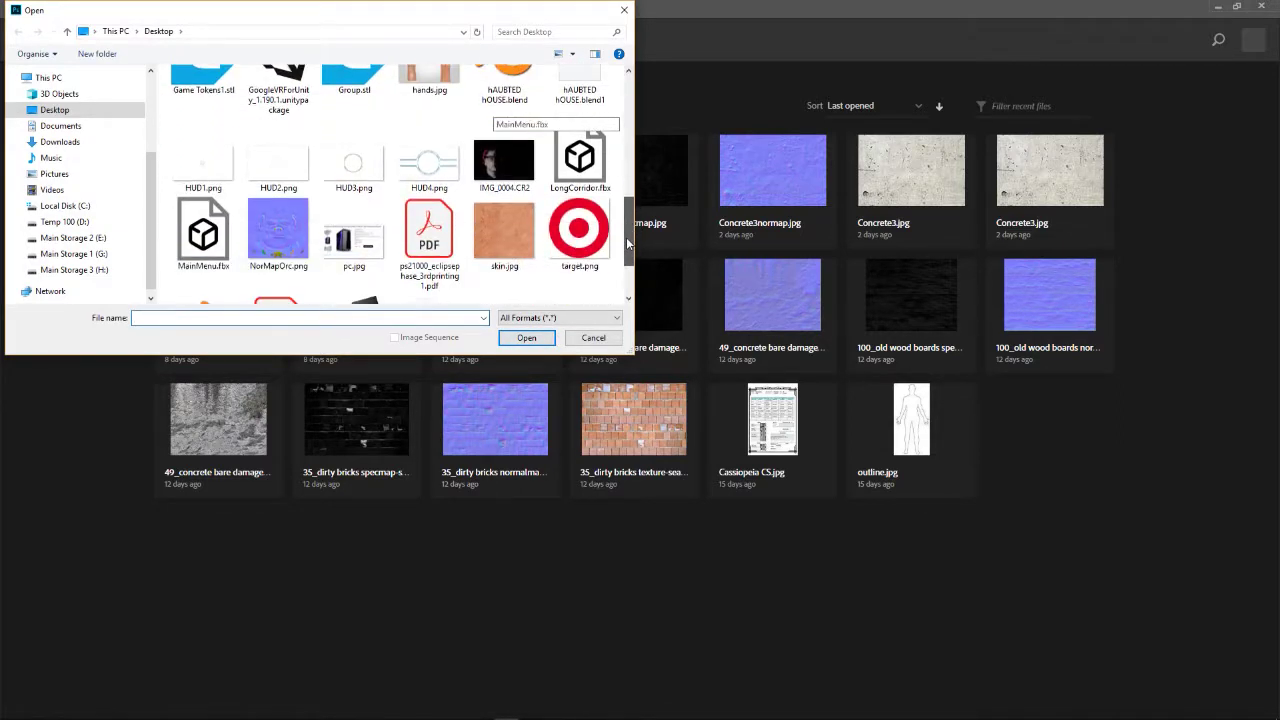
left_click(278, 232)
left_click(524, 338)
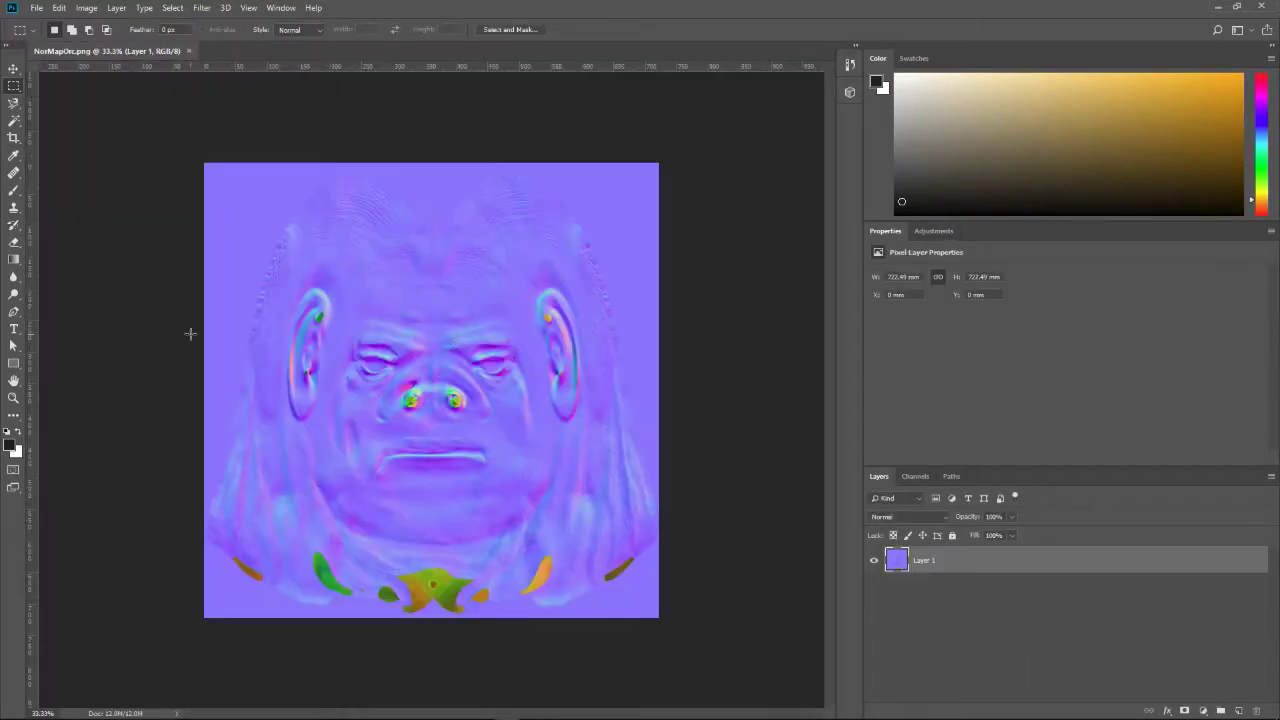
- Zoom to 100% on the normal map's left ear and paint out the green patch in its upper part with the Healing Brush
left_click(14, 397)
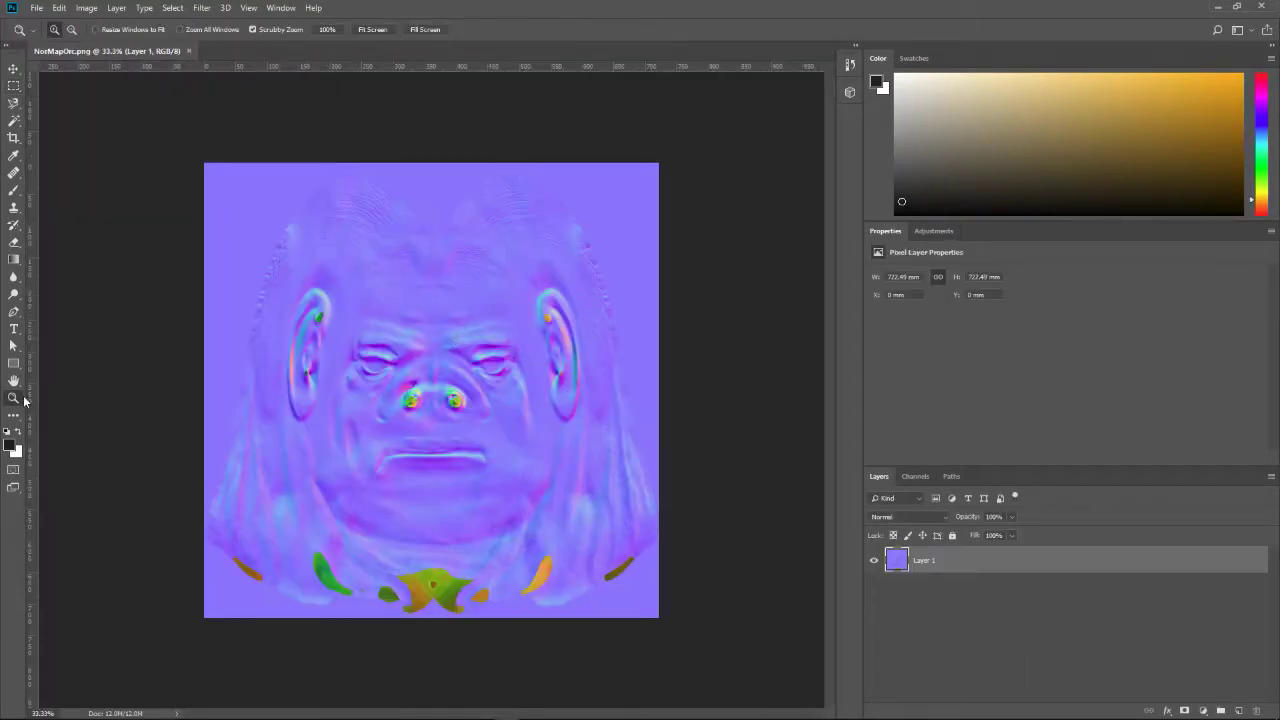
left_click(324, 325)
left_click(323, 323)
left_click(237, 303)
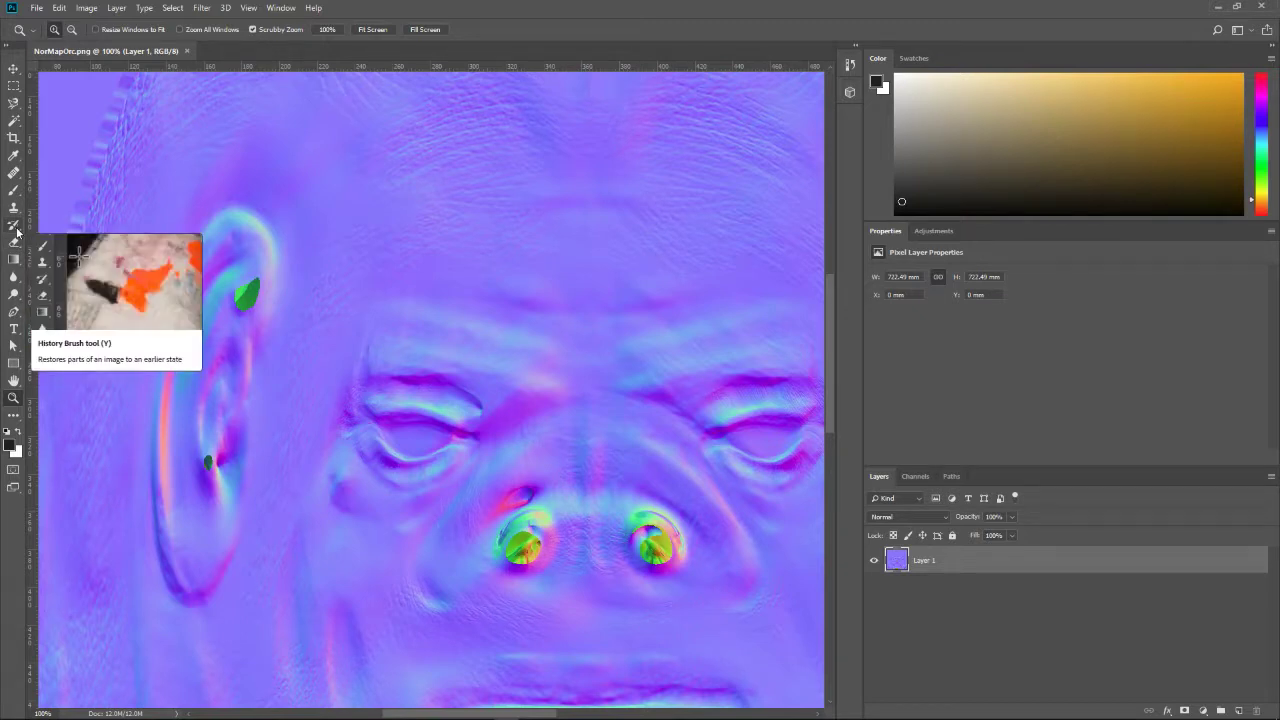
left_click(18, 173)
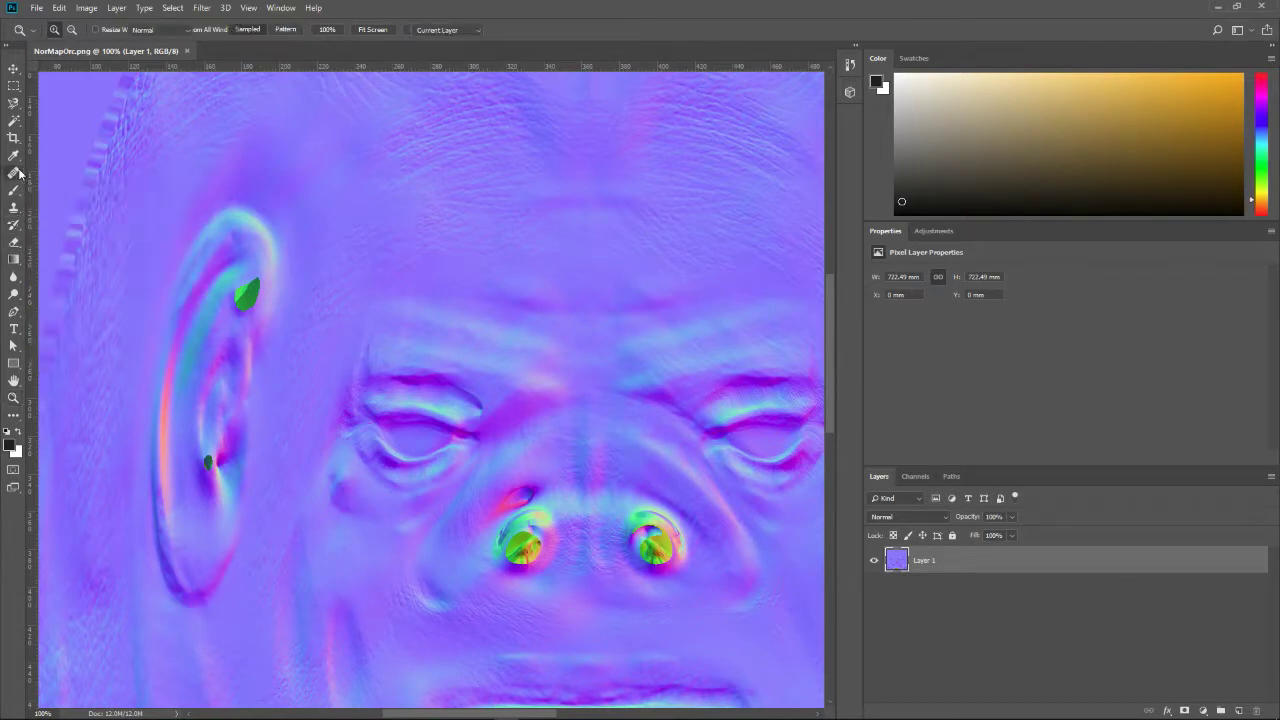
left_click(250, 277)
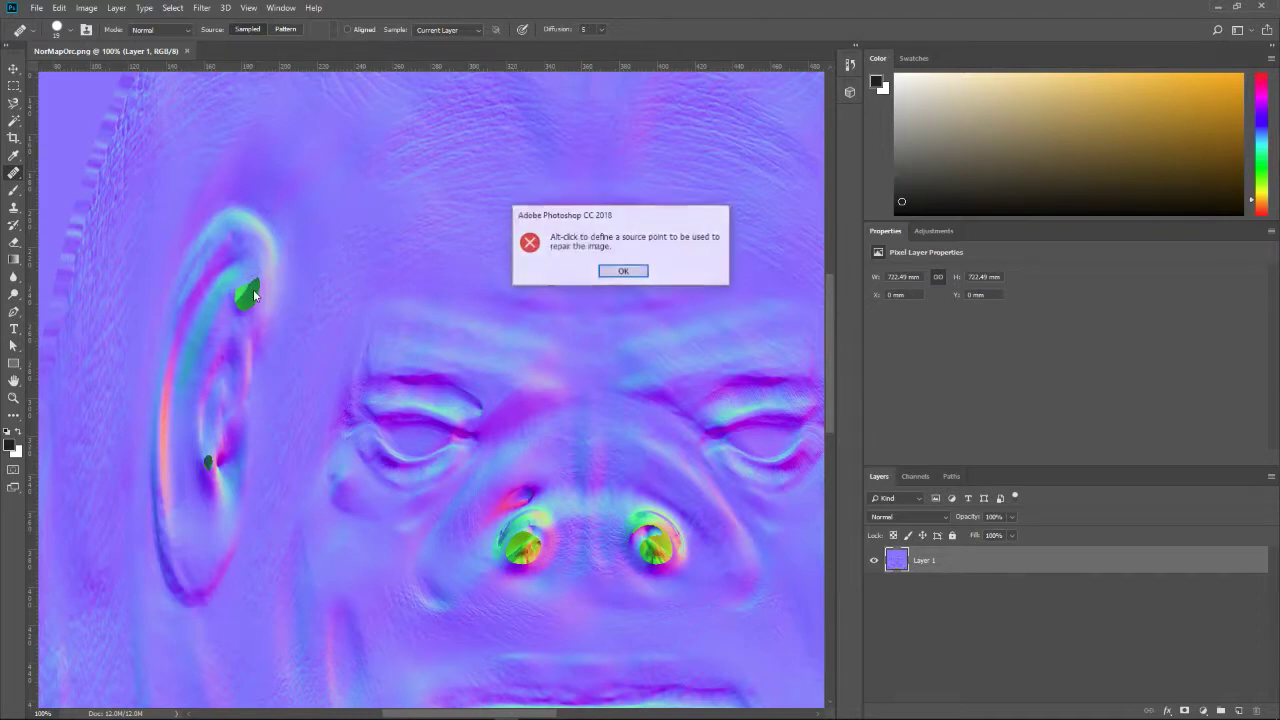
left_click(622, 273)
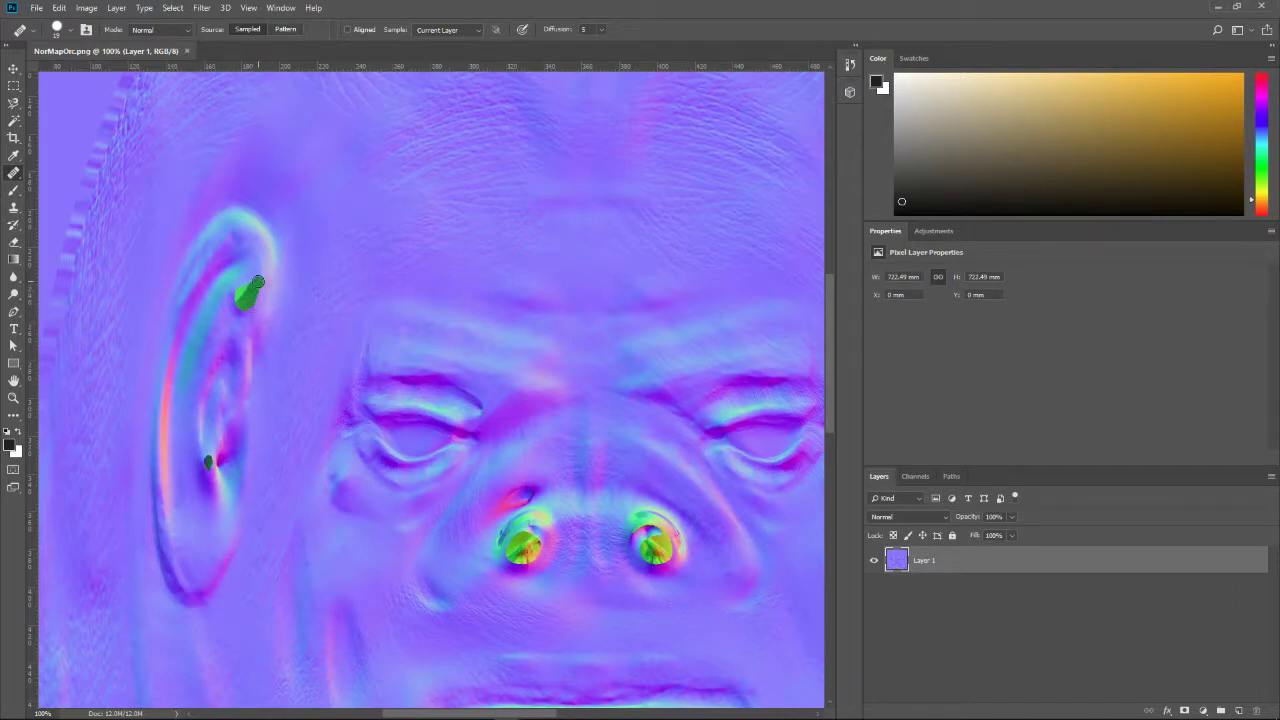
left_click(244, 294)
left_click(246, 285)
- Remove the small dark green spot in the lower part of the same ear with the Spot Healing Brush
right_click(15, 180)
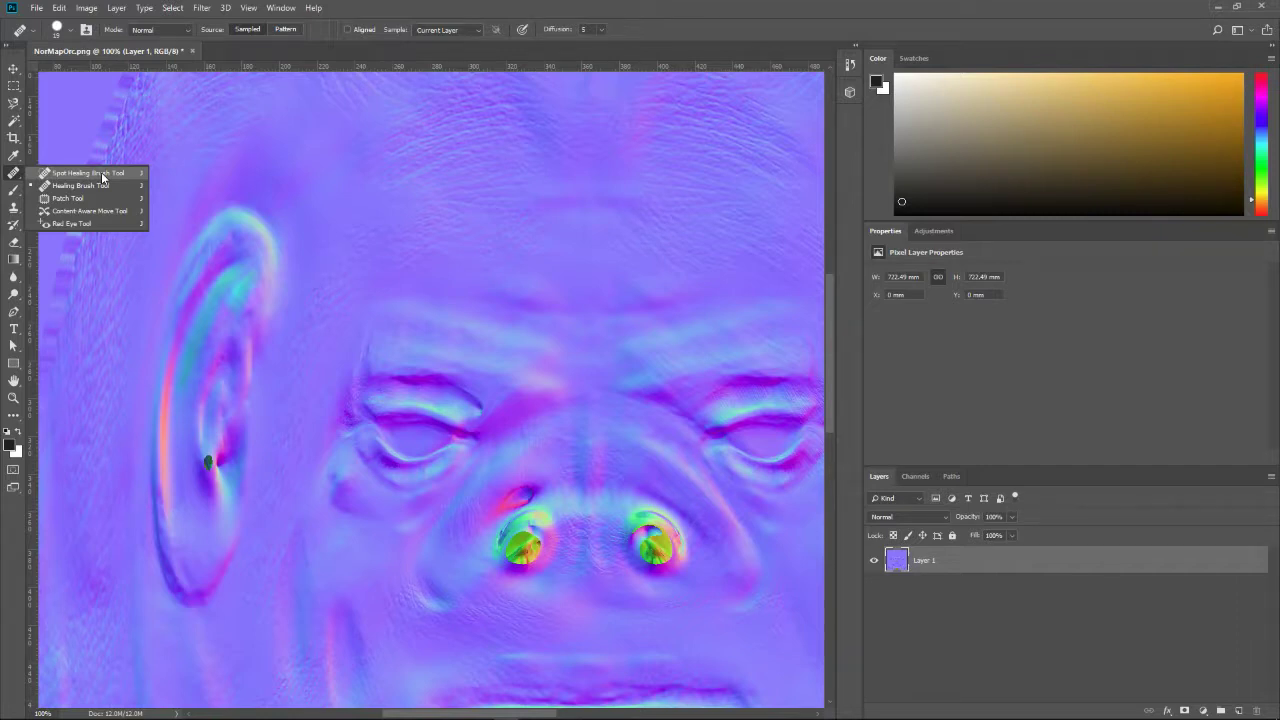
left_click(90, 173)
left_click(186, 483, "alt")
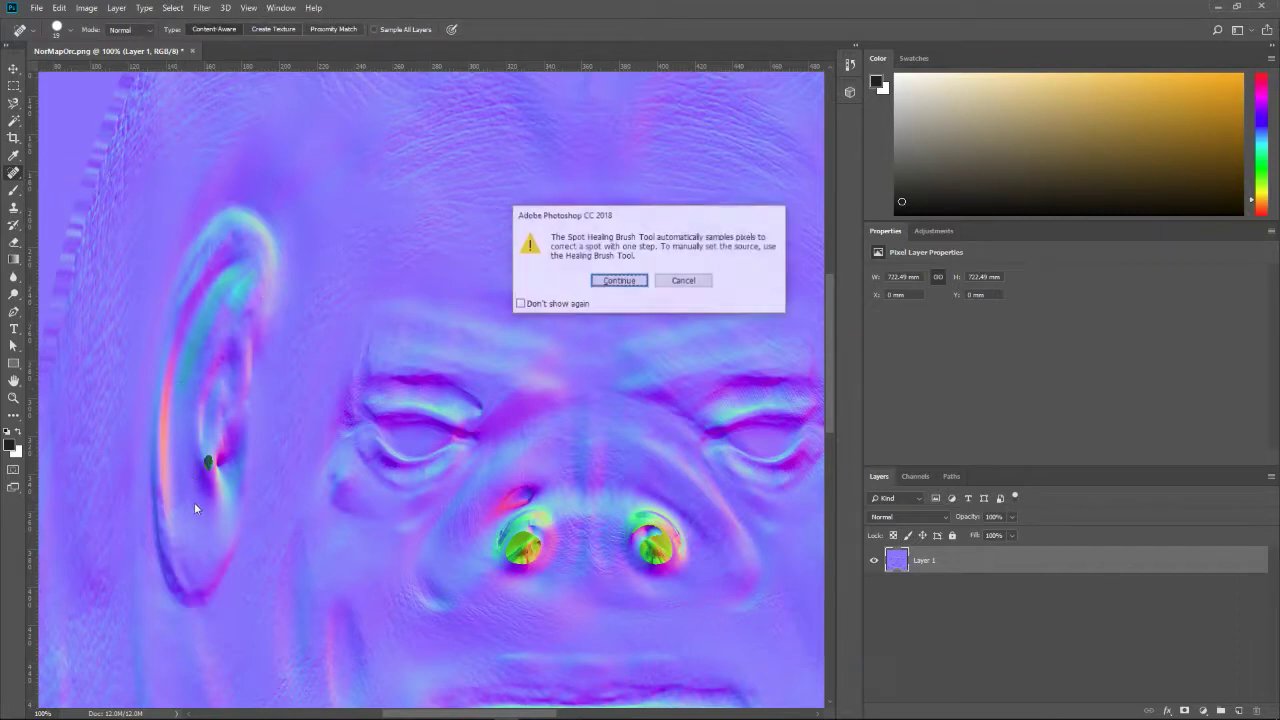
left_click(619, 281)
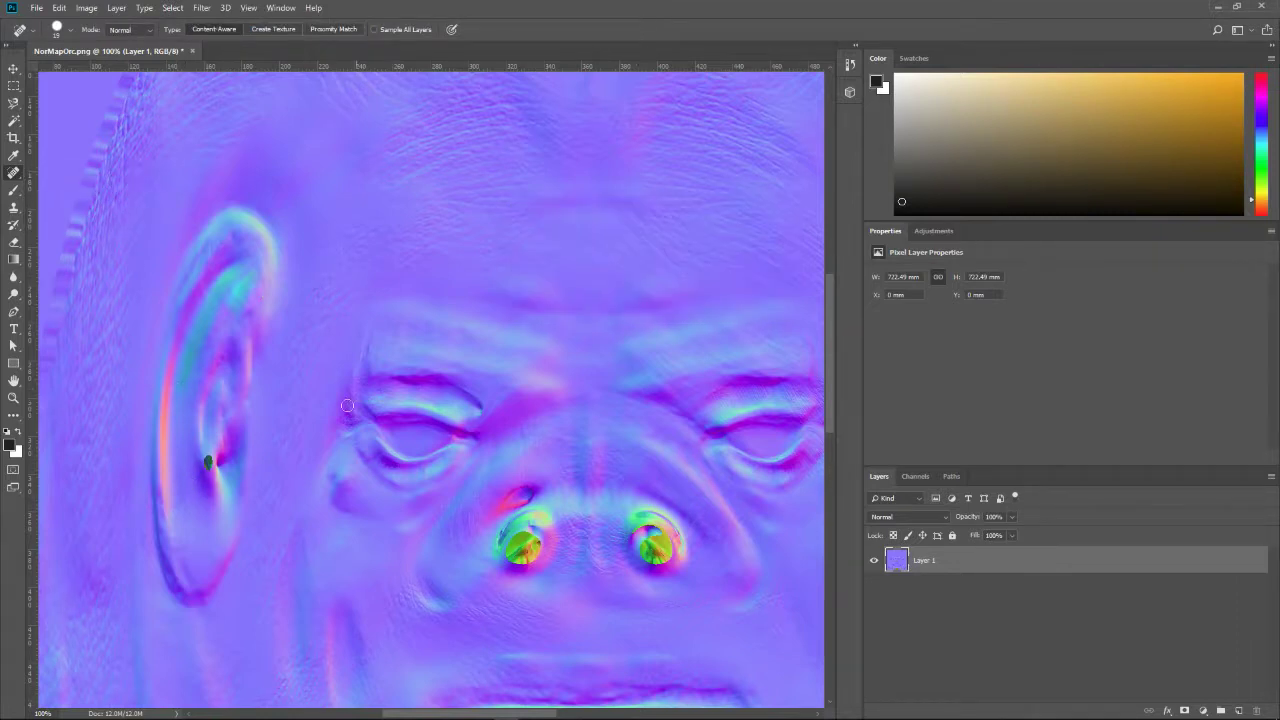
left_click_drag(201, 444, 209, 469)
scroll(539, 518, "down", 1)
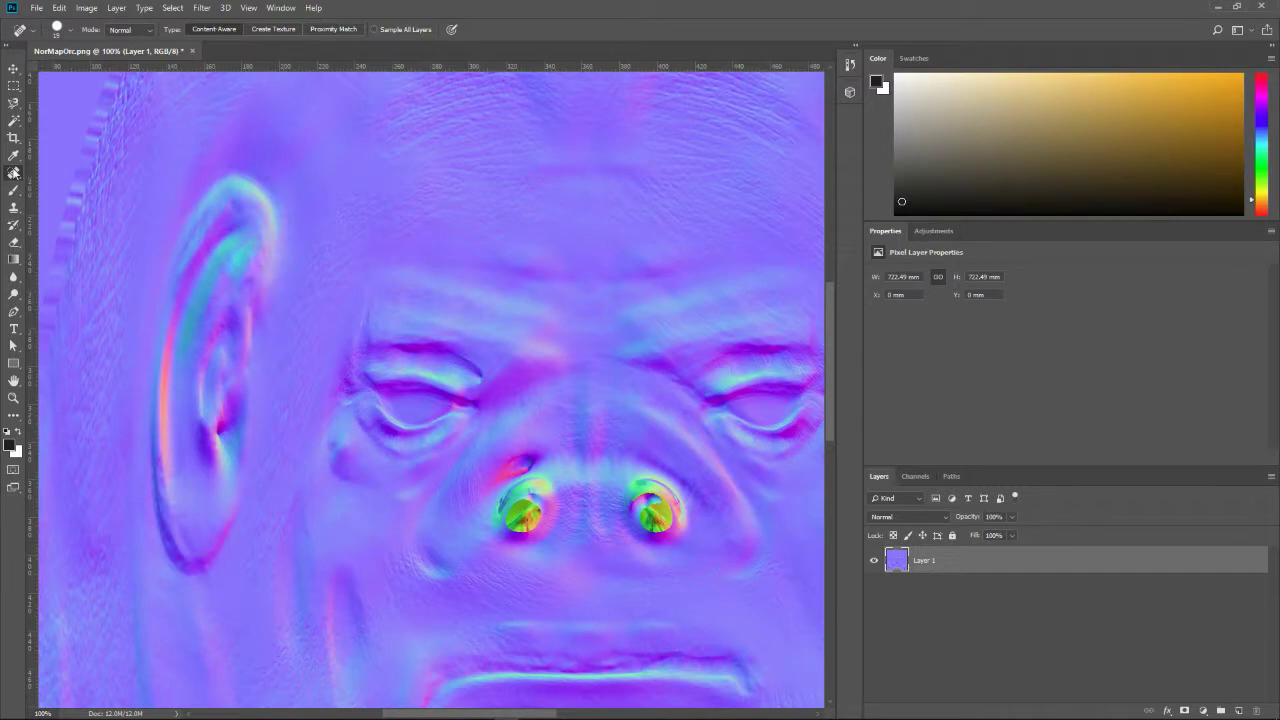
scroll(570, 393, "down", 4)
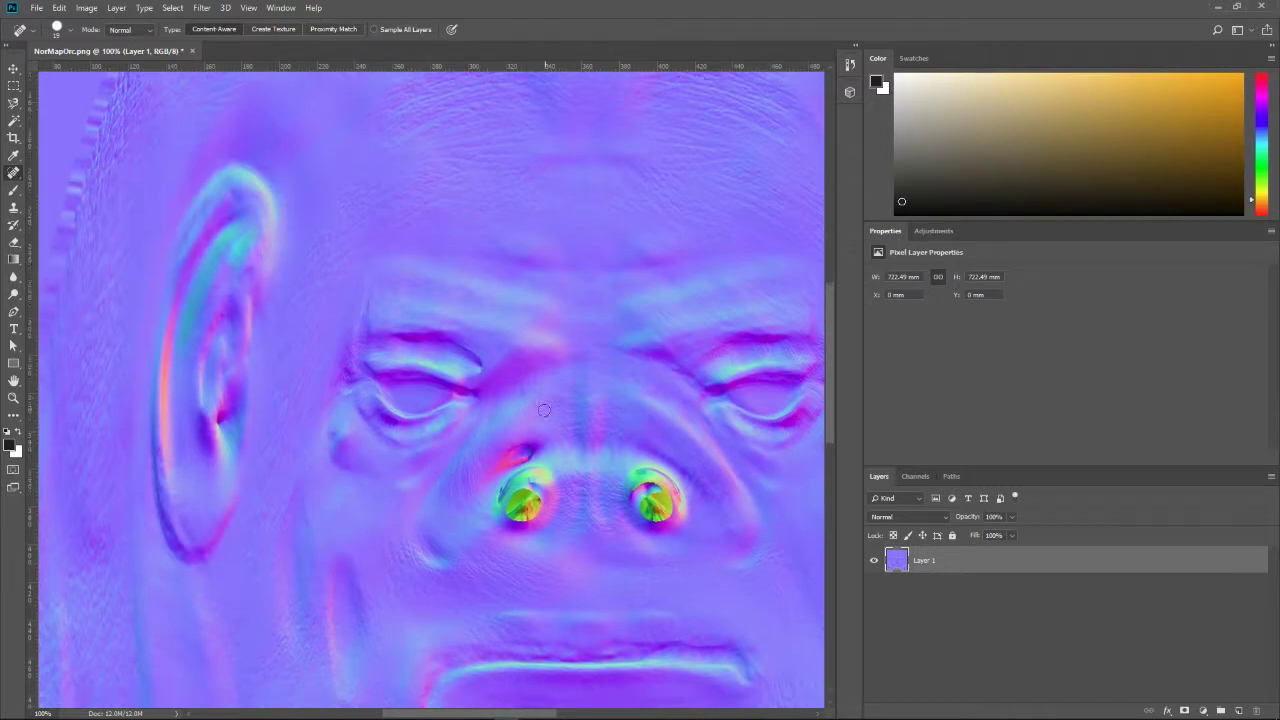
- Paint out the green patches in both nostrils and the reddish marks around them with the Spot Healing Brush
mouse_move(538, 353)
left_mouse_down()
mouse_move(512, 350)
mouse_move(496, 372)
mouse_move(545, 345)
mouse_move(514, 392)
mouse_move(531, 361)
mouse_move(498, 380)
mouse_move(512, 380)
mouse_move(514, 362)
mouse_move(549, 357)
mouse_move(497, 381)
left_mouse_up()
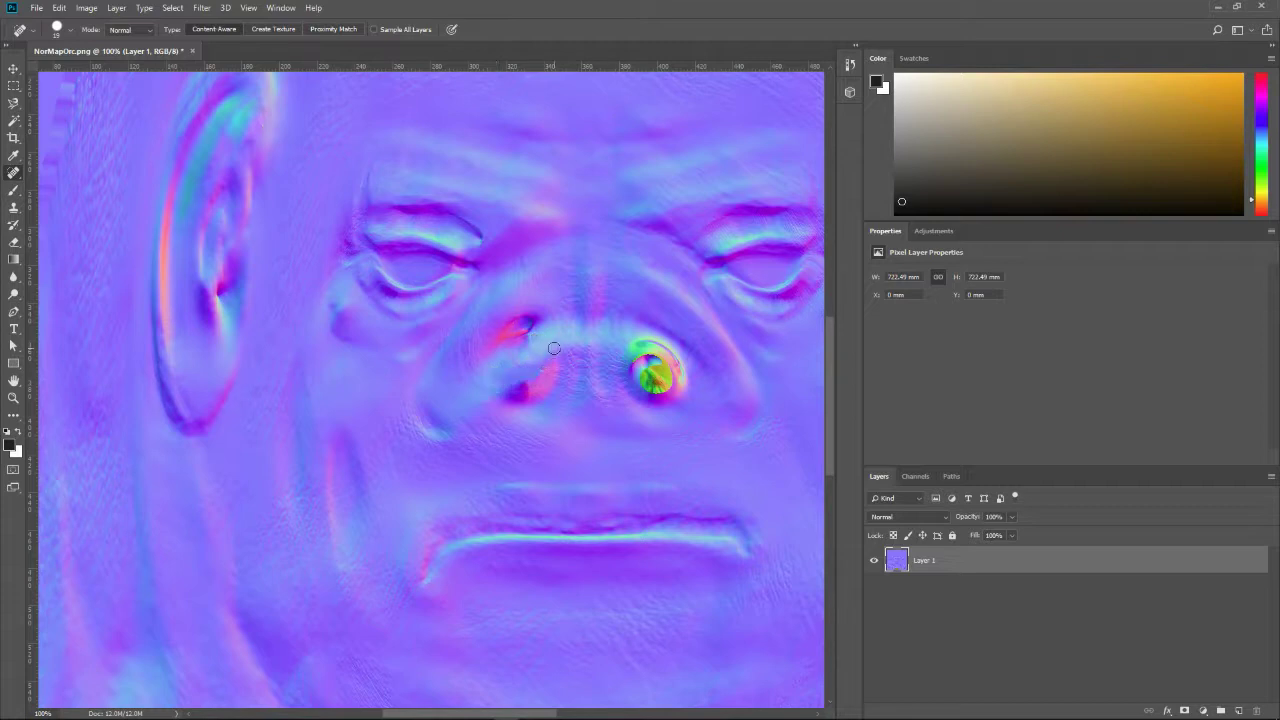
mouse_move(650, 372)
left_mouse_down()
mouse_move(680, 372)
mouse_move(660, 362)
mouse_move(670, 372)
mouse_move(663, 344)
mouse_move(680, 366)
left_mouse_up()
mouse_move(686, 366)
left_mouse_down()
mouse_move(684, 386)
mouse_move(652, 392)
mouse_move(688, 390)
left_mouse_up()
mouse_move(539, 395)
left_mouse_down()
mouse_move(560, 362)
mouse_move(512, 390)
mouse_move(552, 368)
mouse_move(530, 400)
mouse_move(496, 390)
left_mouse_up()
scroll(532, 407, "down", 2)
mouse_move(528, 312)
left_mouse_down()
mouse_move(524, 300)
mouse_move(512, 308)
mouse_move(528, 289)
mouse_move(490, 318)
mouse_move(530, 296)
left_mouse_up()
scroll(525, 337, "down", 5)
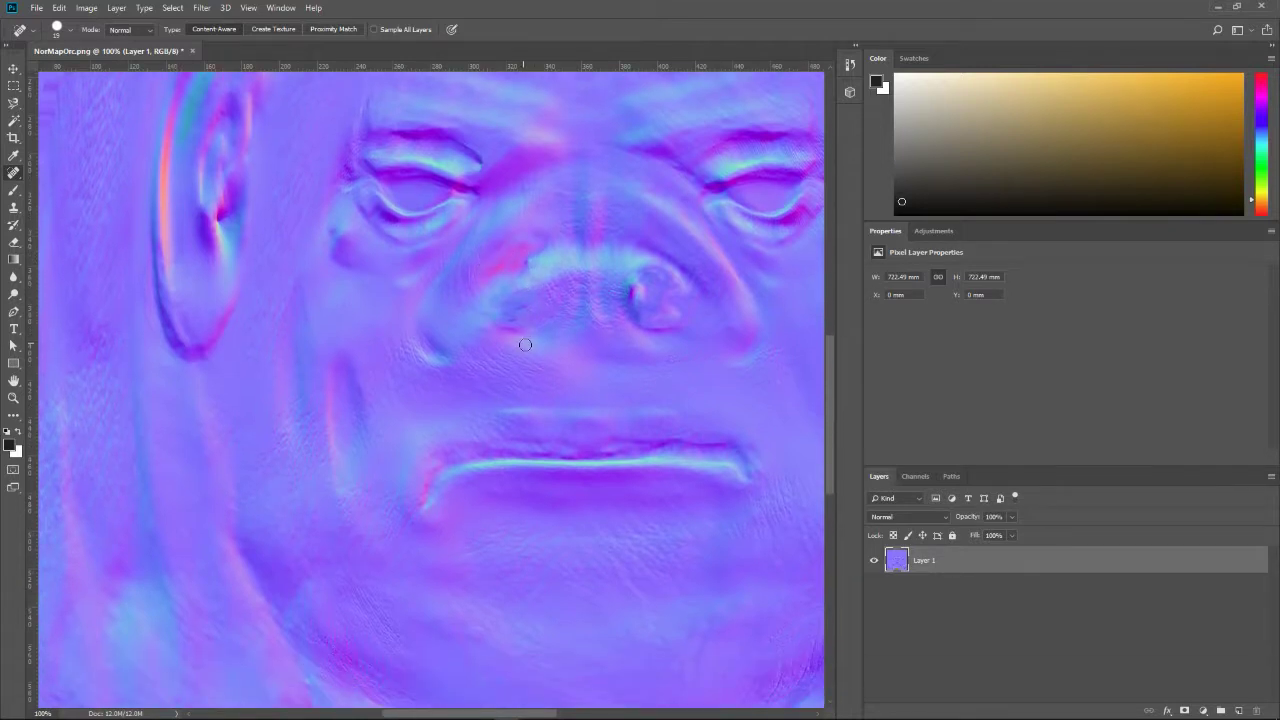
- Enlarge the Spot Healing Brush and remove the curved green patch on the left part of the neck
scroll(532, 358, "down", 10)
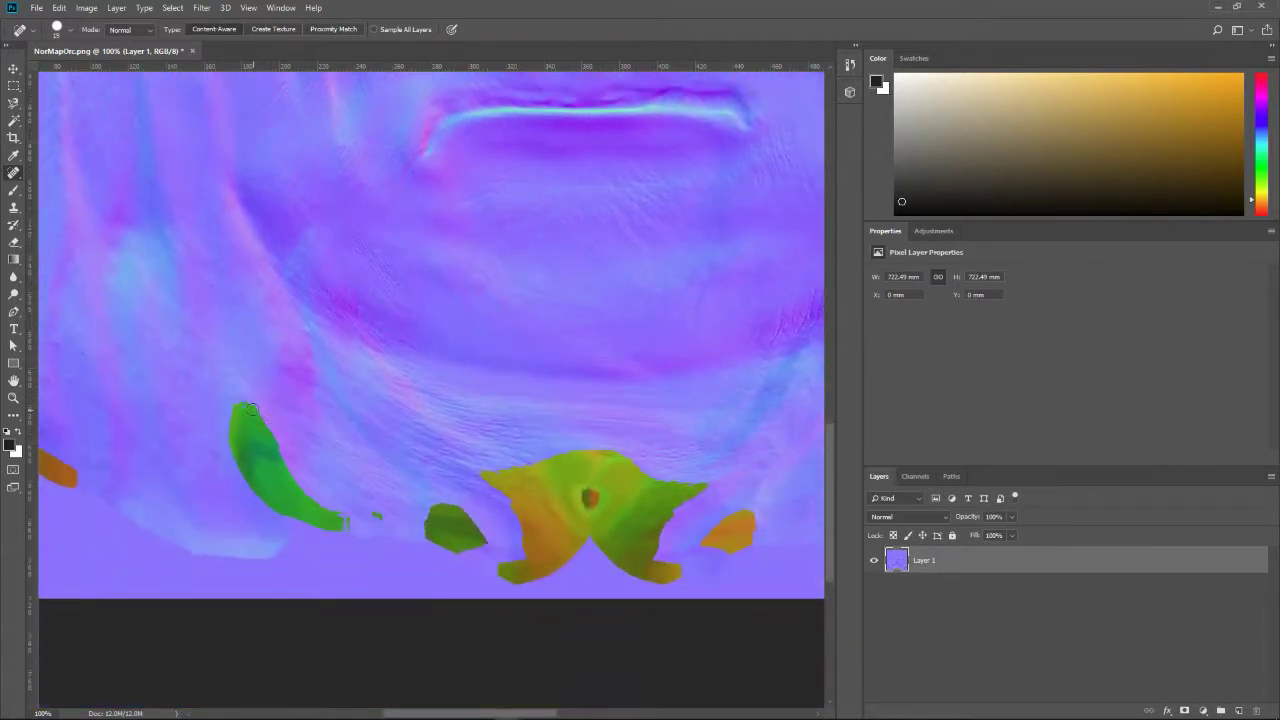
left_click(70, 33)
left_click_drag(33, 70, 43, 75)
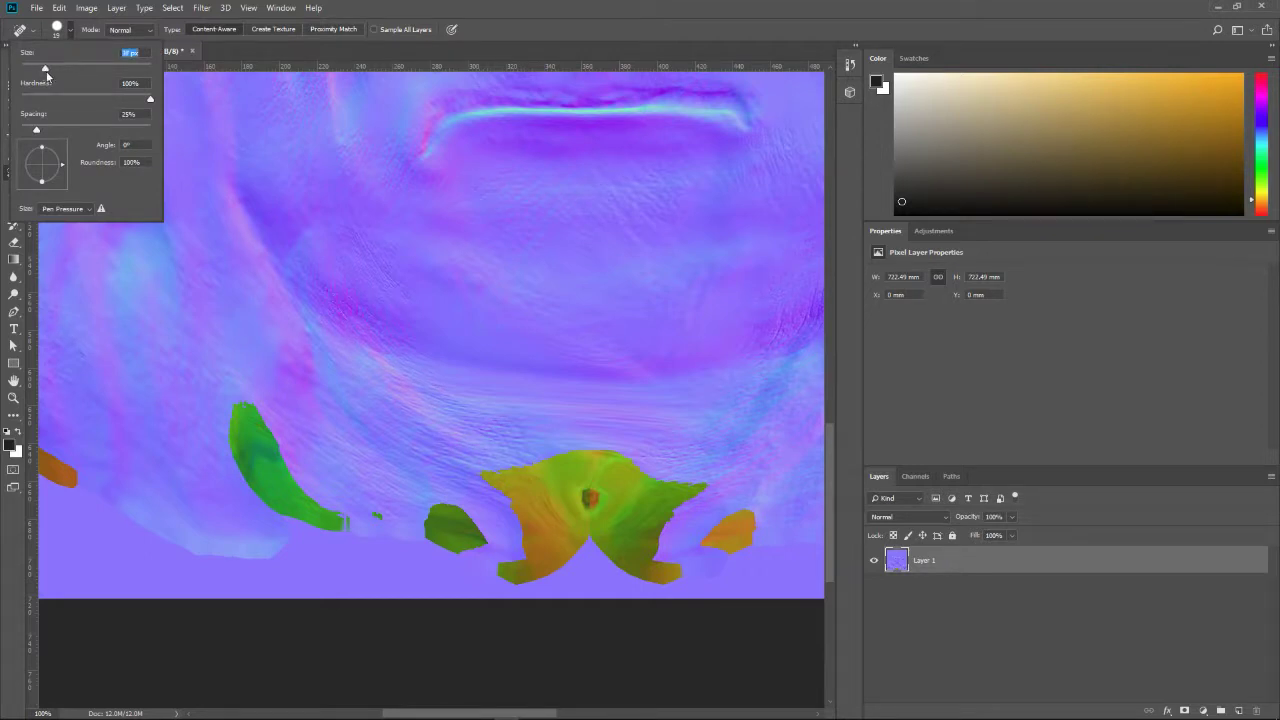
mouse_move(238, 402)
left_mouse_down()
mouse_move(263, 454)
mouse_move(326, 502)
left_mouse_up()
mouse_move(234, 426)
left_mouse_down()
mouse_move(241, 463)
mouse_move(346, 523)
left_mouse_up()
mouse_move(243, 462)
left_mouse_down()
mouse_move(246, 480)
mouse_move(328, 526)
mouse_move(262, 474)
mouse_move(310, 510)
mouse_move(388, 516)
left_mouse_up()
- Heal the large green-orange patch at the centre of the neck's lower edge and the two small patches beside it
mouse_move(600, 447)
left_mouse_down()
mouse_move(494, 458)
mouse_move(484, 474)
mouse_move(565, 466)
mouse_move(515, 490)
left_mouse_up()
mouse_move(600, 457)
left_mouse_down()
mouse_move(522, 492)
mouse_move(477, 471)
mouse_move(537, 490)
mouse_move(607, 461)
left_mouse_up()
mouse_move(600, 450)
left_mouse_down()
mouse_move(705, 487)
mouse_move(590, 468)
mouse_move(676, 500)
mouse_move(578, 484)
mouse_move(598, 530)
left_mouse_up()
mouse_move(673, 485)
left_mouse_down()
mouse_move(668, 577)
mouse_move(648, 557)
mouse_move(662, 575)
left_mouse_up()
mouse_move(656, 490)
left_mouse_down()
mouse_move(651, 572)
mouse_move(645, 545)
mouse_move(635, 570)
mouse_move(648, 512)
mouse_move(651, 542)
mouse_move(627, 566)
mouse_move(613, 545)
mouse_move(590, 552)
mouse_move(498, 503)
mouse_move(527, 567)
mouse_move(490, 575)
mouse_move(565, 560)
mouse_move(520, 515)
mouse_move(571, 512)
mouse_move(560, 550)
mouse_move(612, 558)
mouse_move(615, 546)
left_mouse_up()
mouse_move(750, 506)
left_mouse_down()
mouse_move(735, 535)
mouse_move(700, 545)
mouse_move(750, 518)
left_mouse_up()
mouse_move(446, 530)
left_mouse_down()
mouse_move(434, 517)
mouse_move(480, 537)
mouse_move(481, 551)
mouse_move(438, 546)
left_mouse_up()
- Remove the brown-orange strip on the neck's far-left lower edge with the Spot Healing Brush
scroll(365, 535, "down", 2)
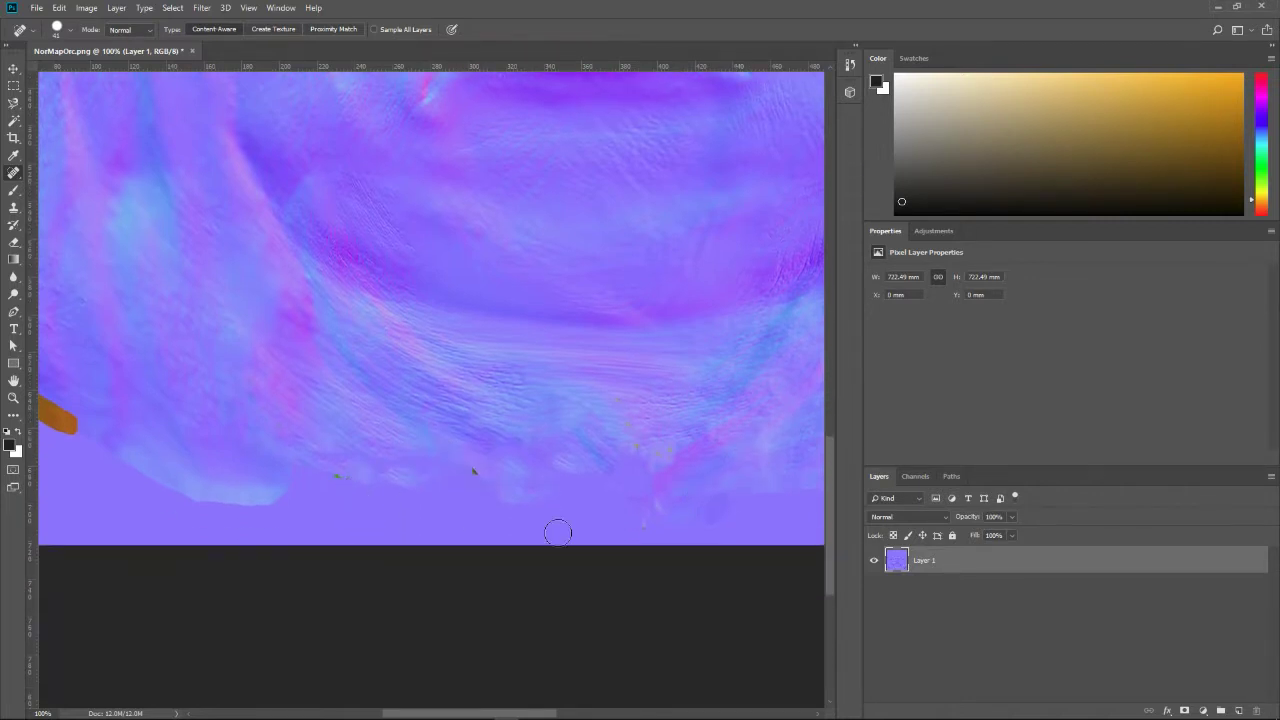
left_click_drag(470, 713, 391, 713)
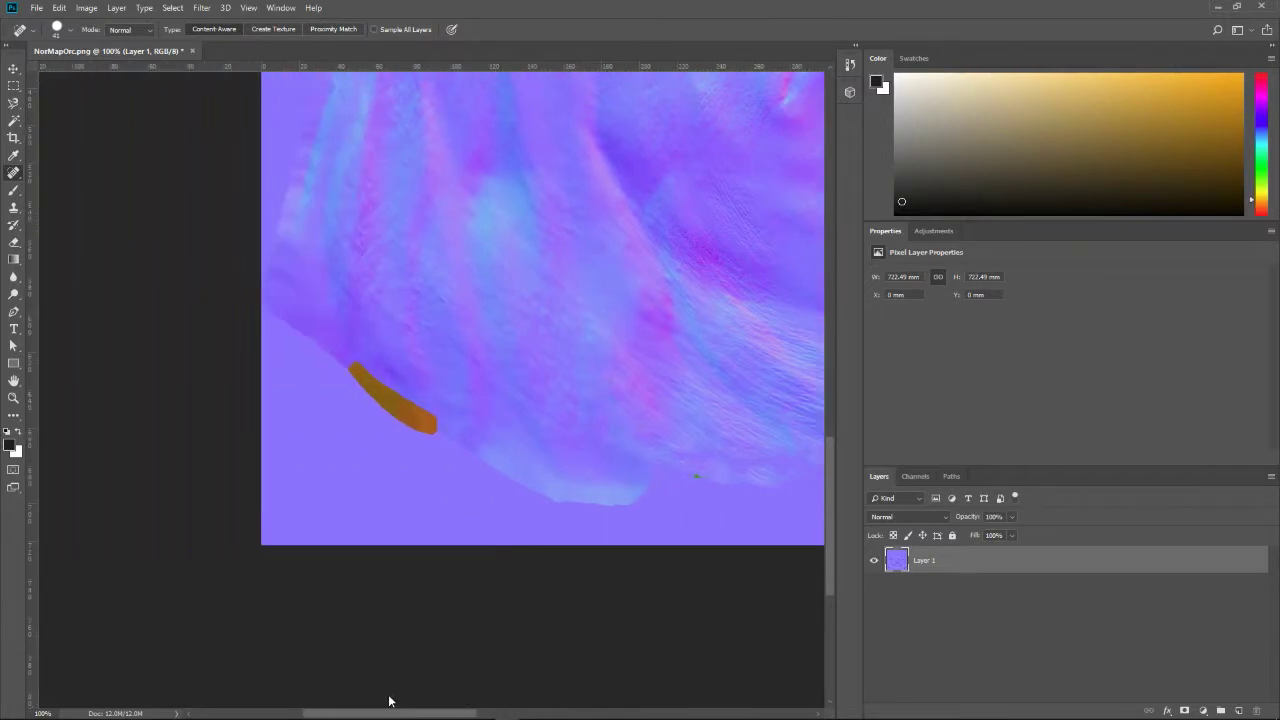
mouse_move(347, 358)
left_mouse_down()
mouse_move(371, 400)
mouse_move(423, 417)
mouse_move(335, 355)
left_mouse_up()
scroll(471, 506, "down", 1)
scroll(429, 423, "up", 3)
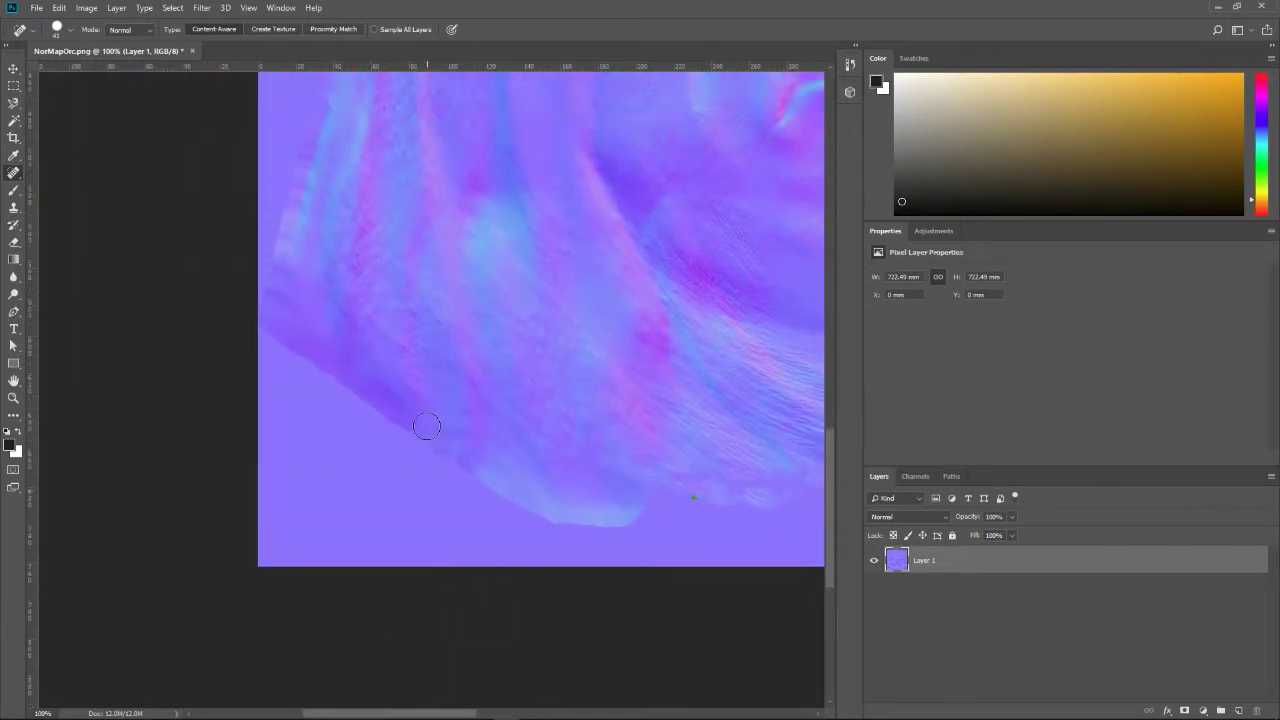
- Heal the orange spot in the right ear and the two coloured patches on the lower right of the neck
left_click(13, 398)
right_click(334, 368)
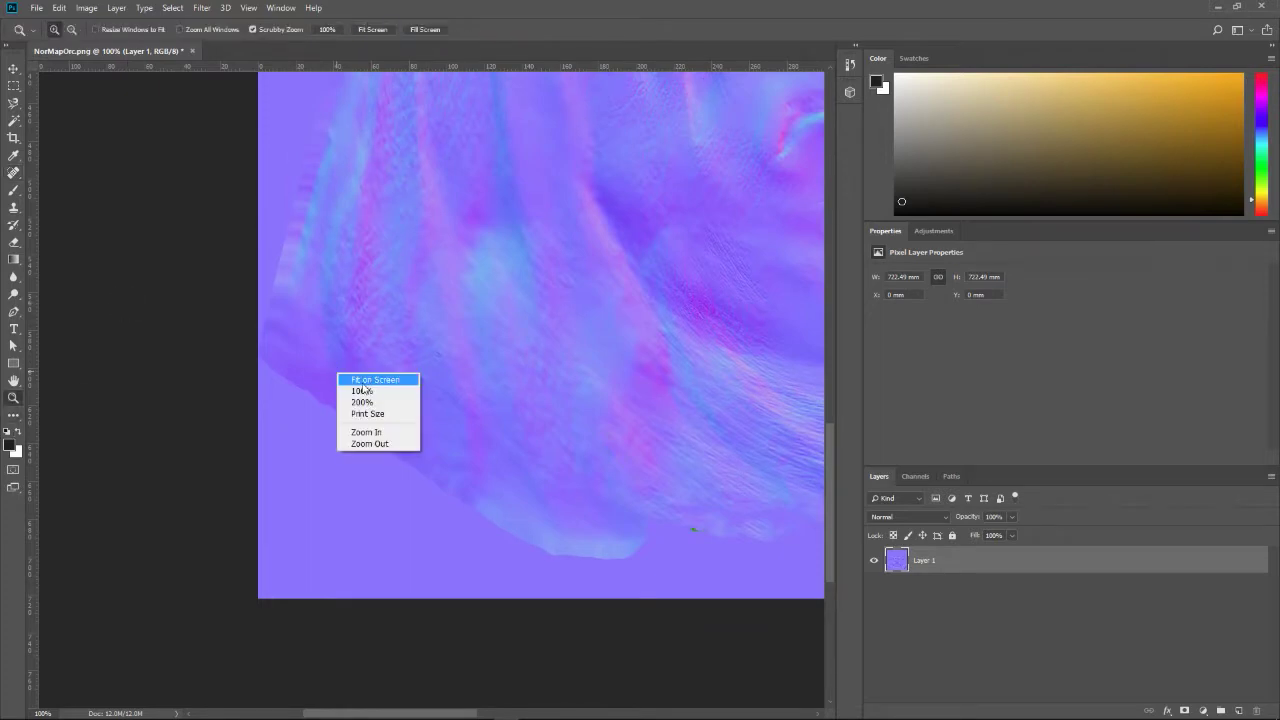
left_click(379, 381)
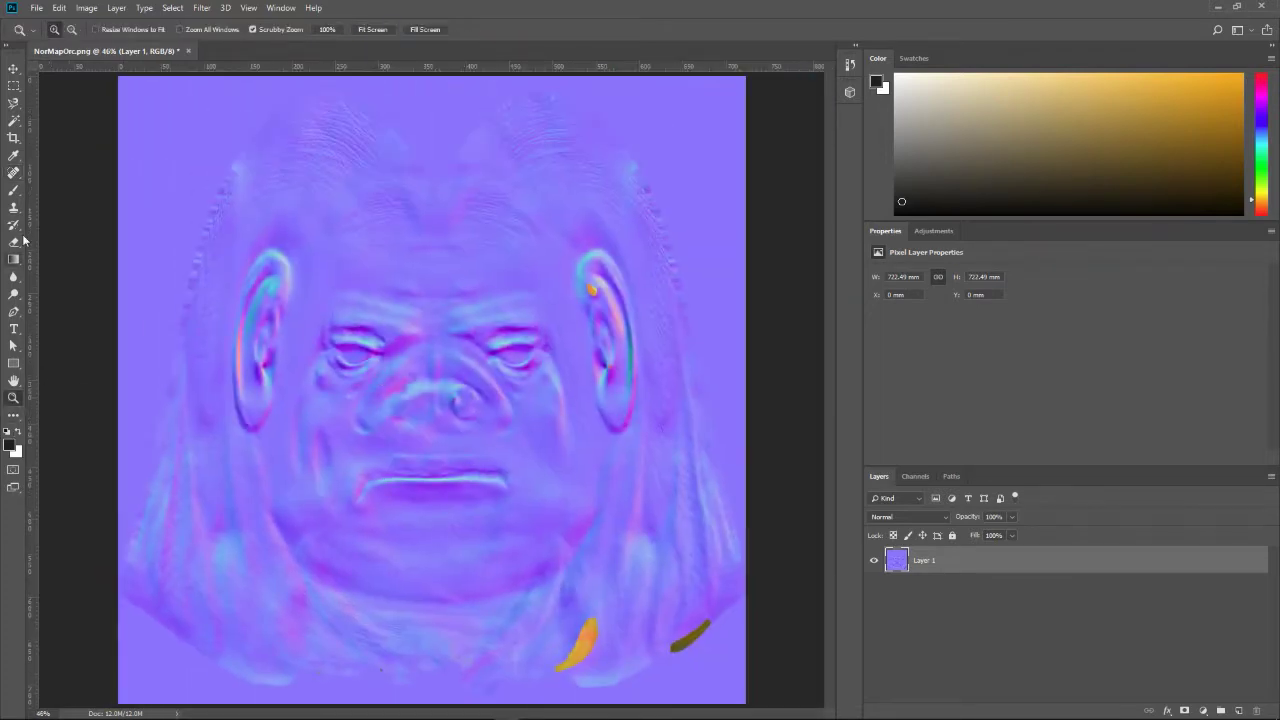
left_click(13, 173)
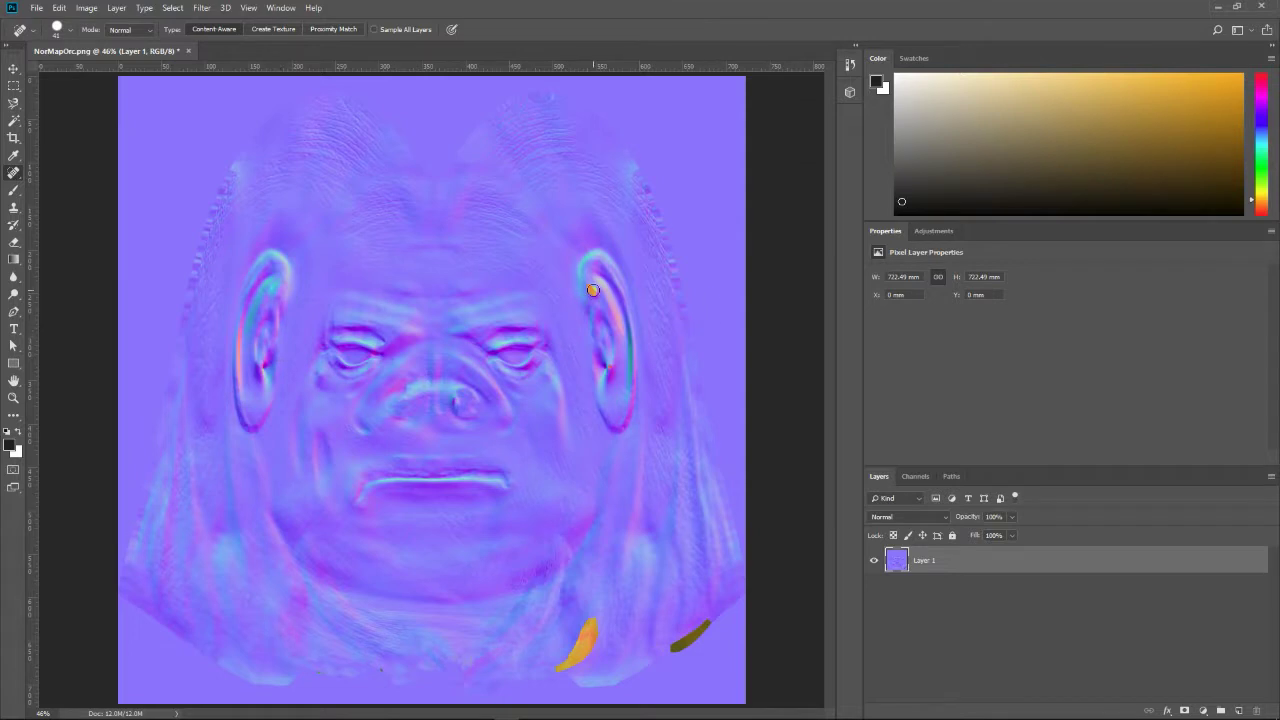
left_click_drag(591, 281, 592, 300)
mouse_move(708, 632)
left_mouse_down()
mouse_move(712, 622)
mouse_move(680, 645)
left_mouse_up()
mouse_move(590, 626)
left_mouse_down()
mouse_move(594, 612)
mouse_move(556, 668)
mouse_move(600, 632)
mouse_move(558, 654)
left_mouse_up()
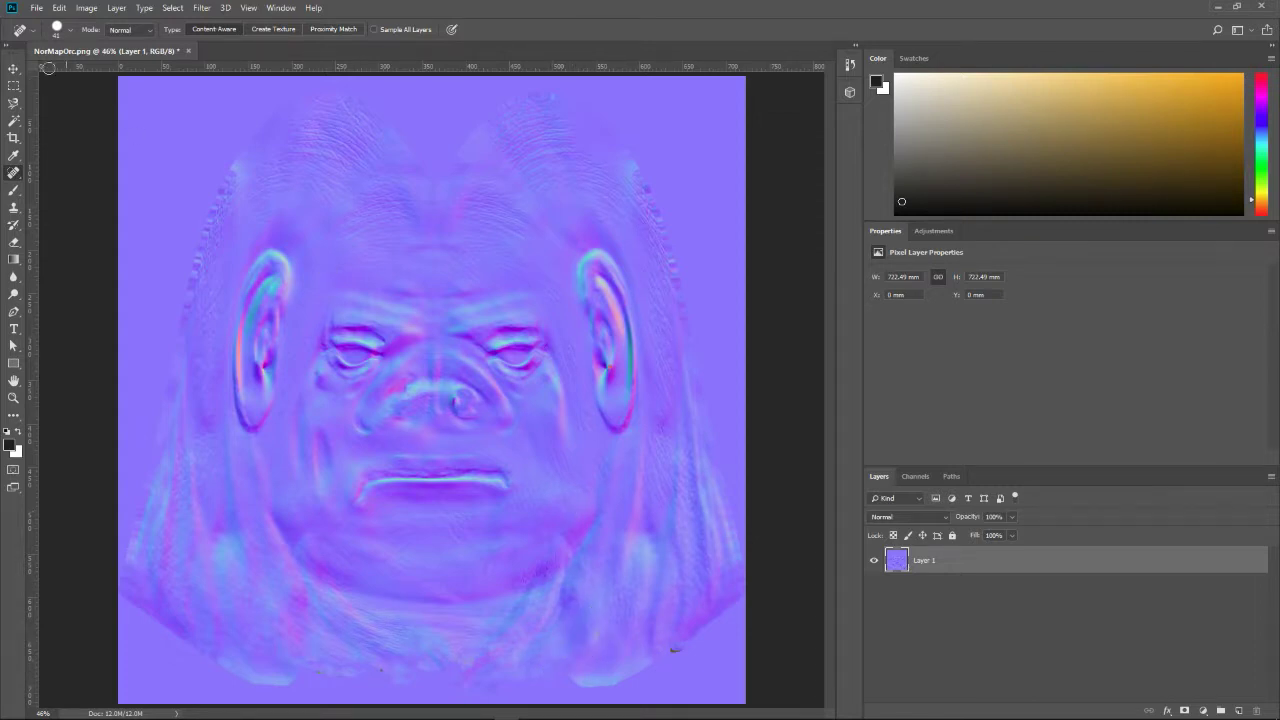
- Save the retouched NorMapOrc.png and switch to Blender's UV Editing workspace
left_click(37, 8)
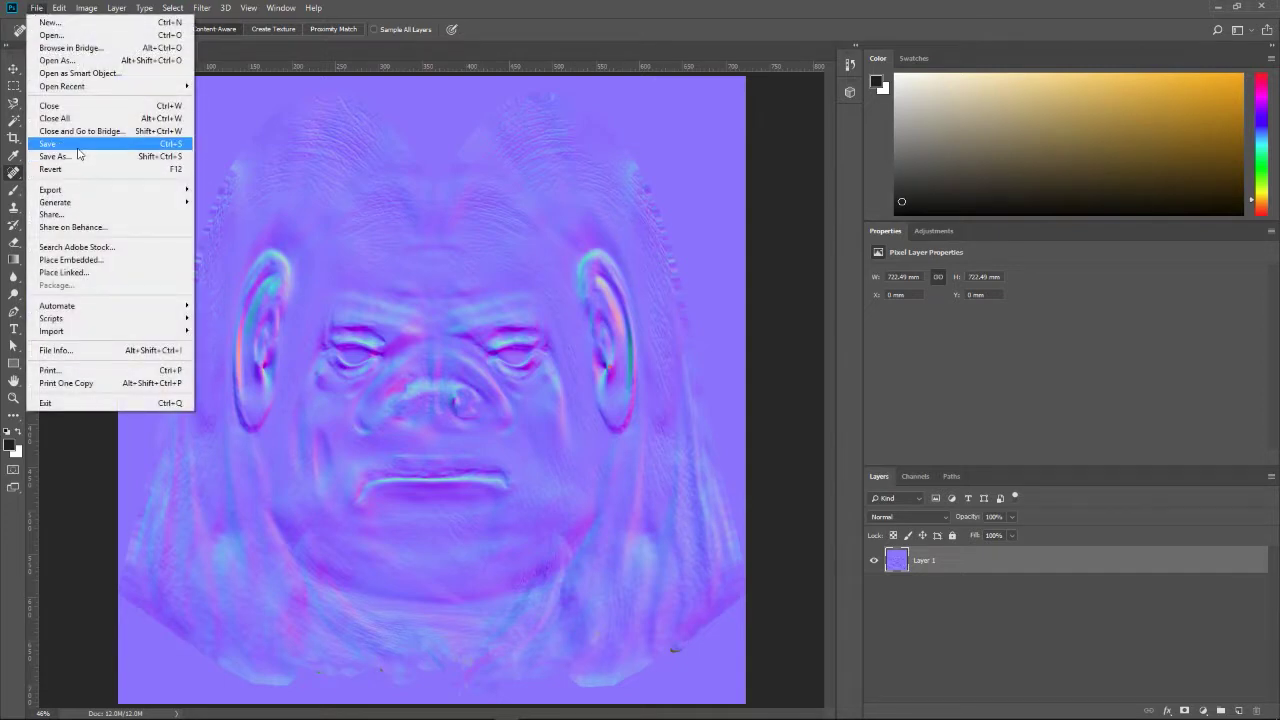
left_click(78, 147)
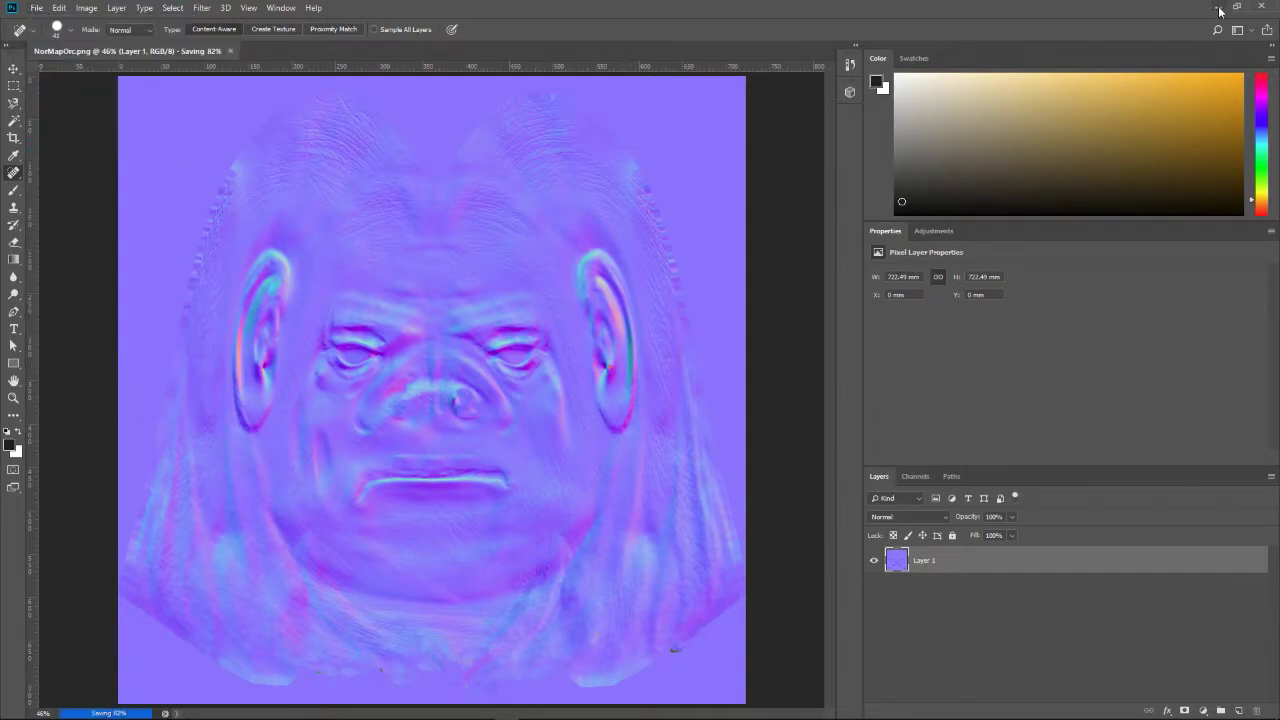
left_click(1219, 8)
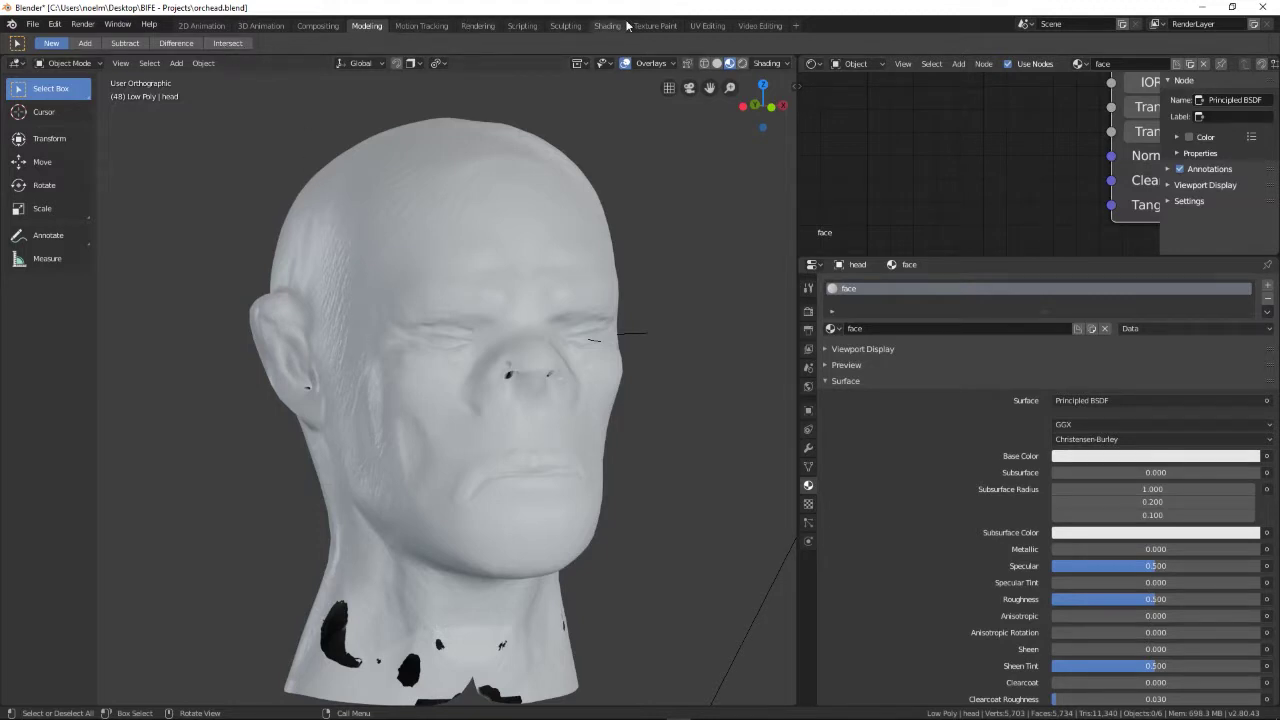
left_click(706, 25)
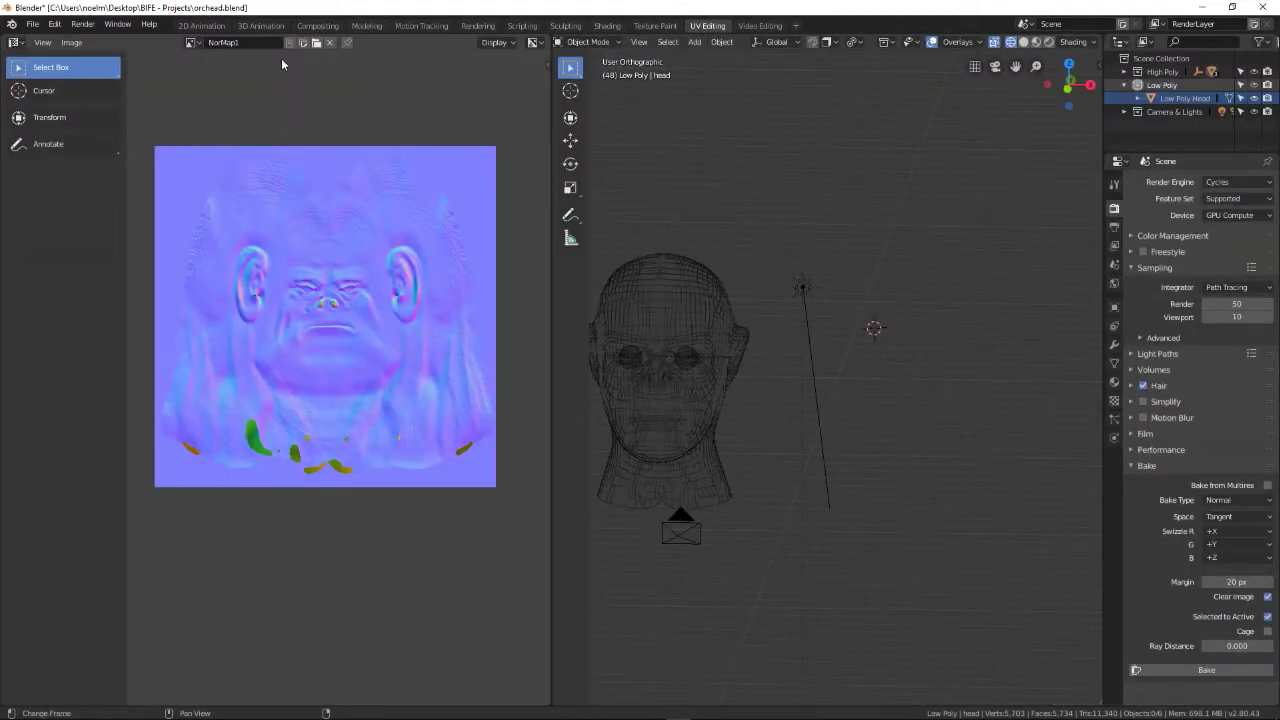
left_click(330, 43)
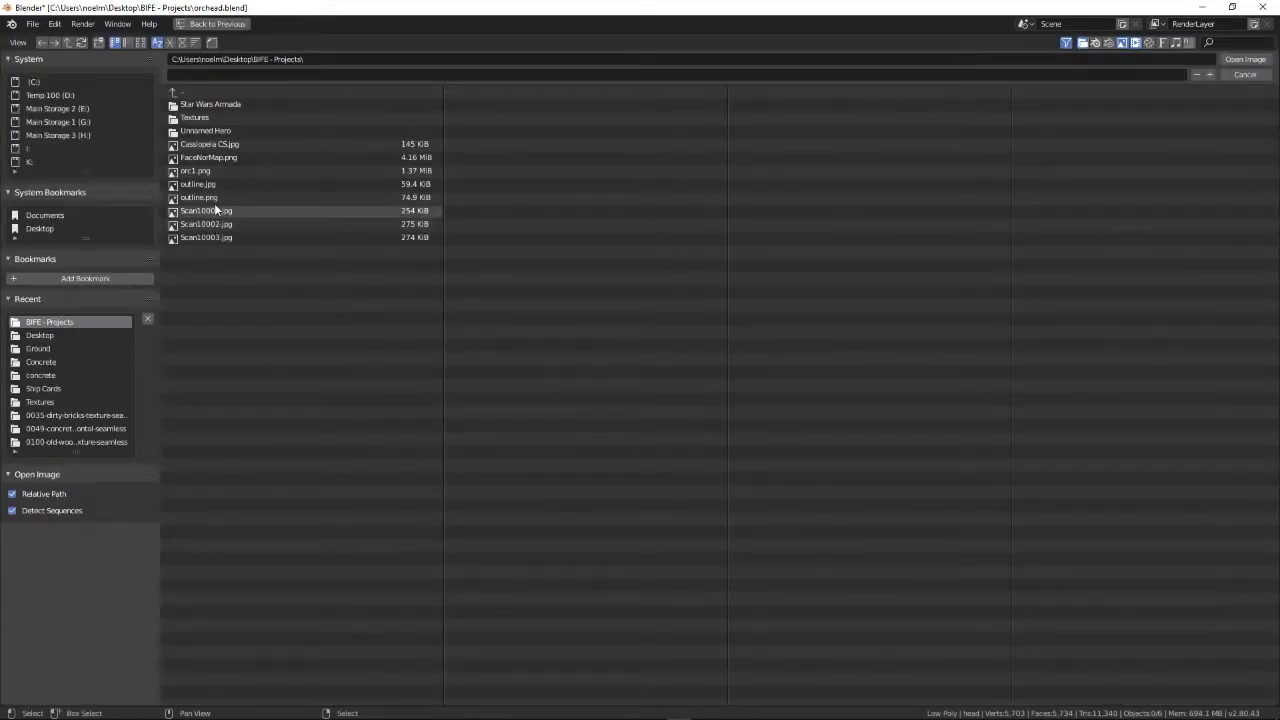
left_click(240, 158)
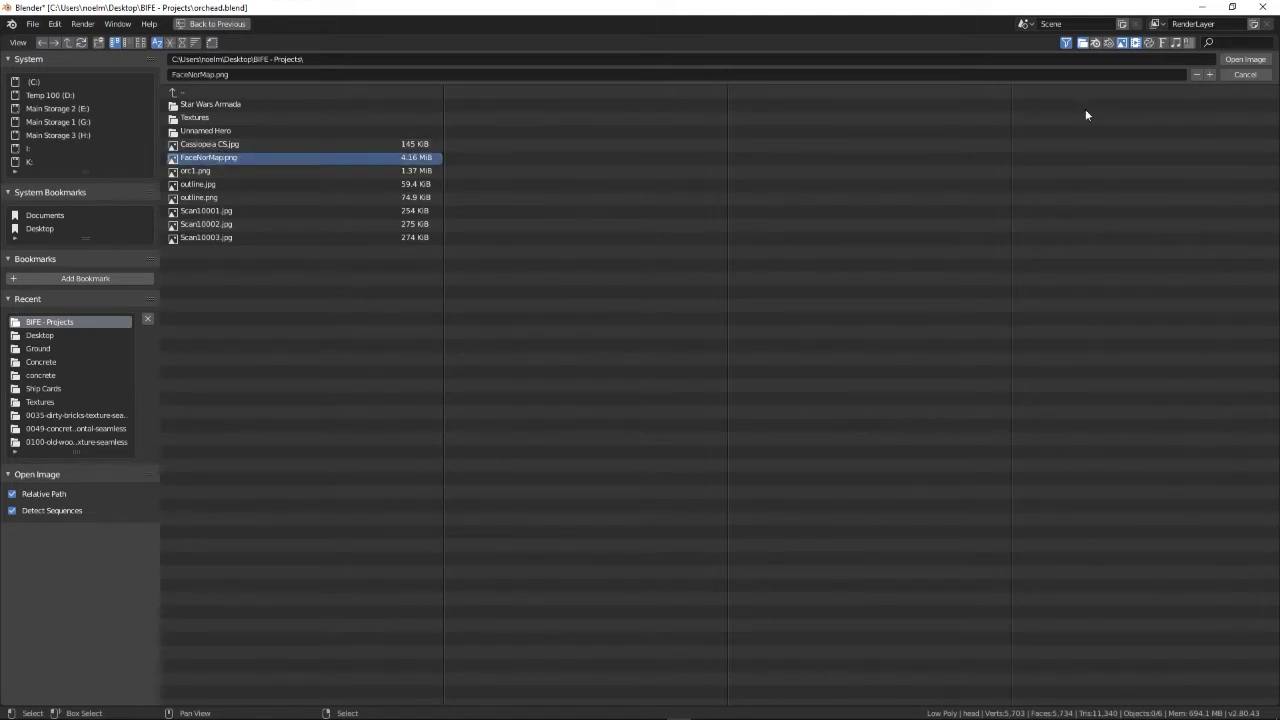
left_click(1240, 60)
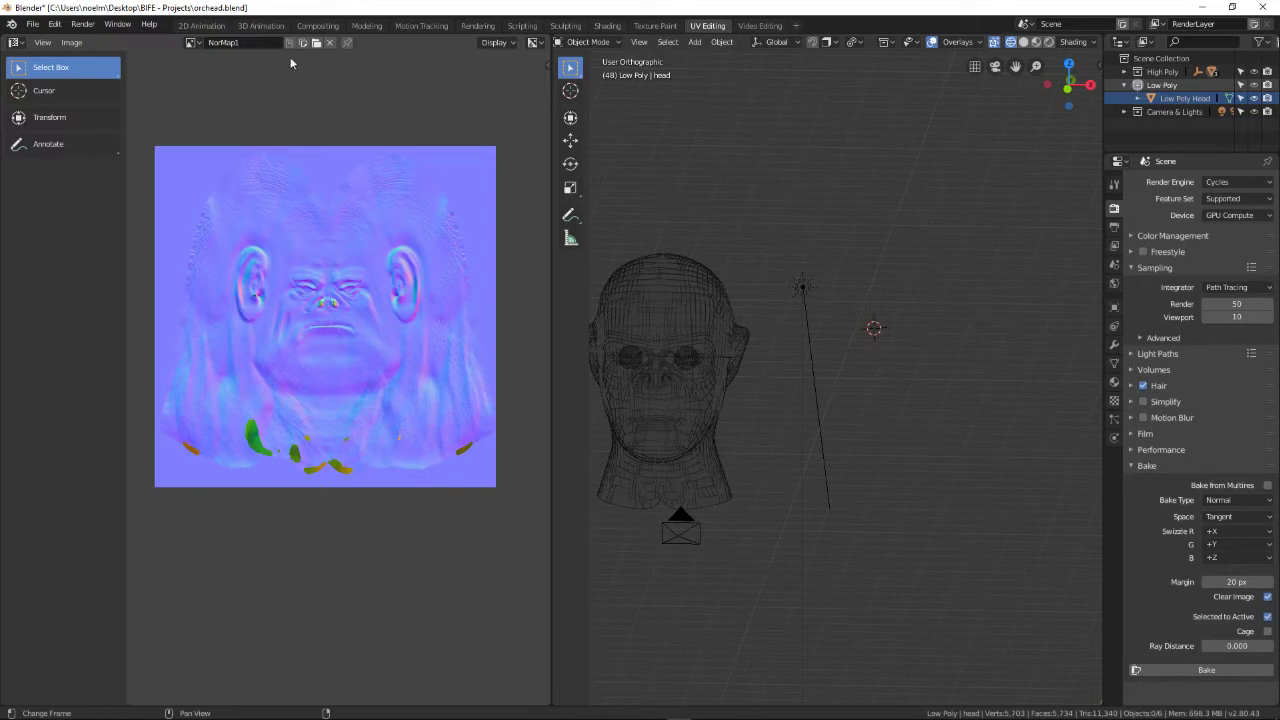
- Show the NorMapFace image for comparison, return to NorMap1, and unlink it from the image editor
left_click(191, 42)
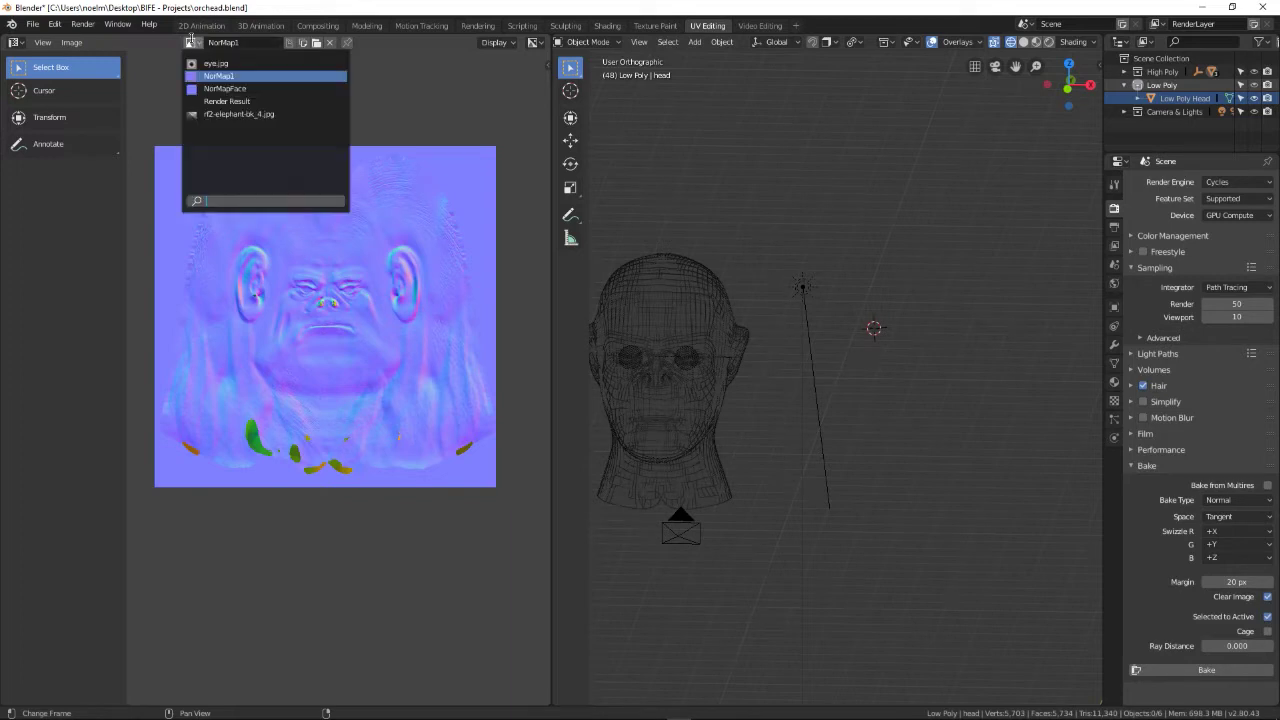
left_click(255, 83)
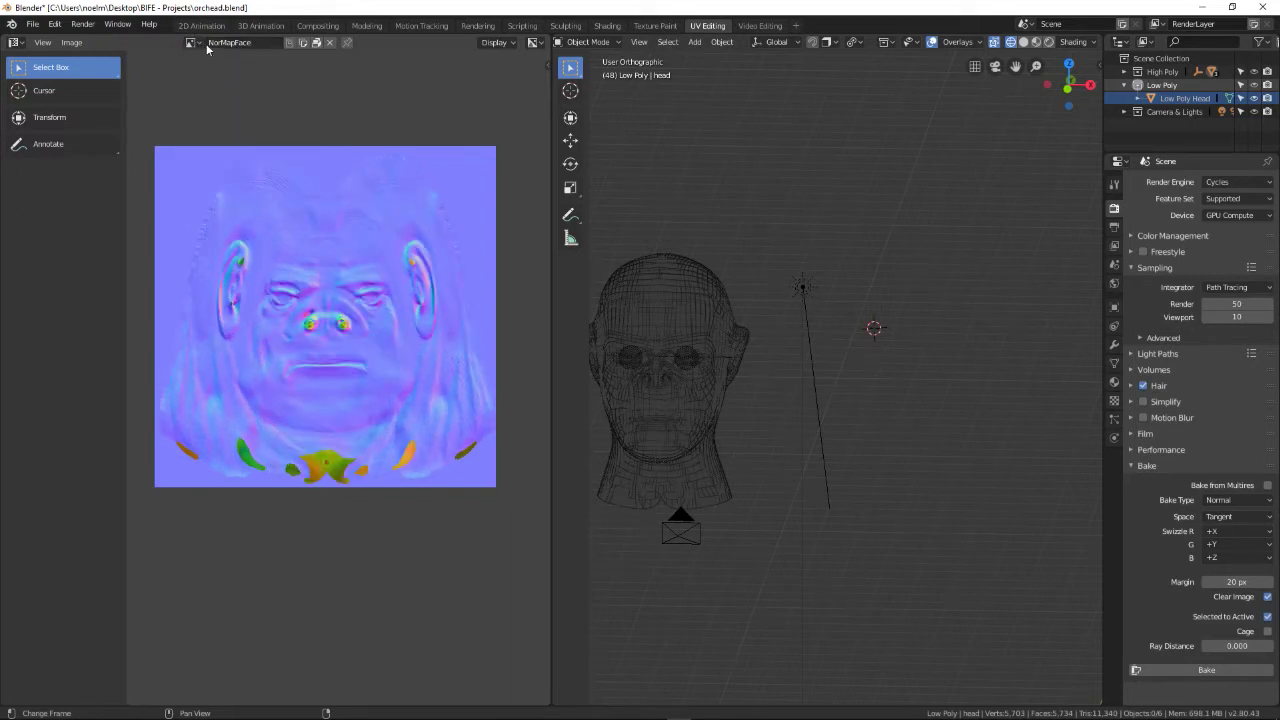
left_click(200, 44)
left_click(218, 75)
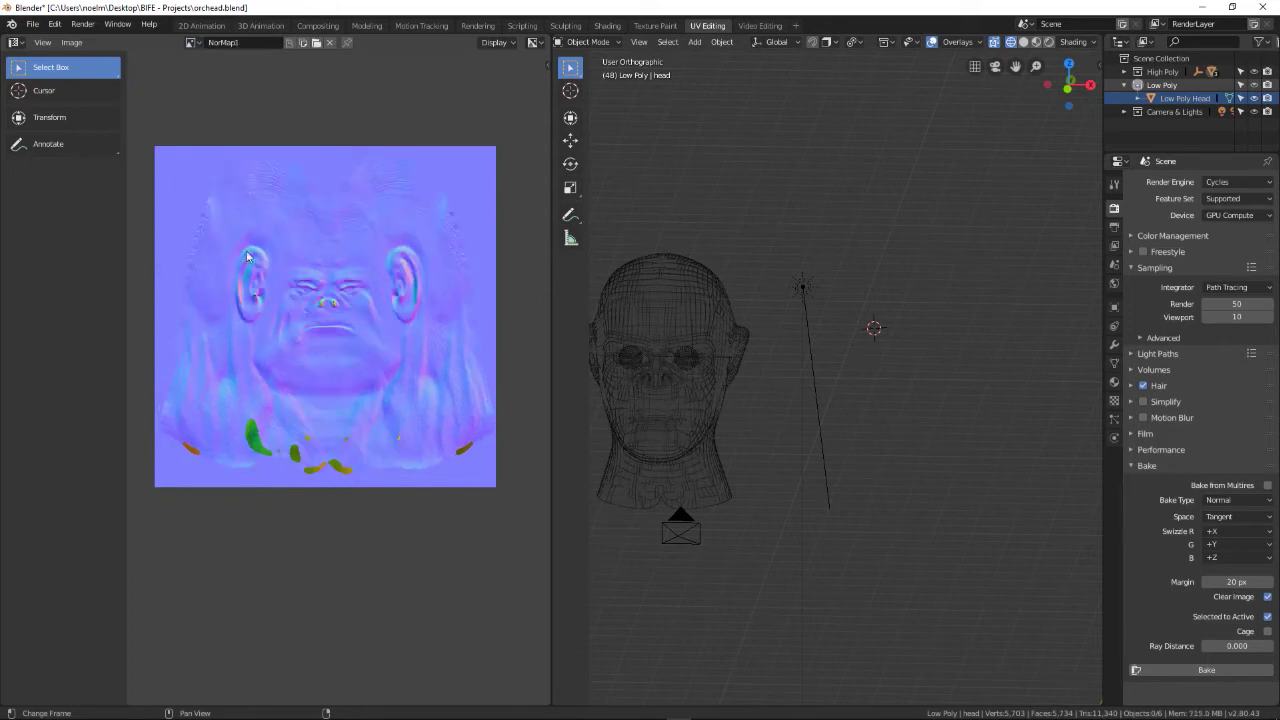
left_click(330, 42)
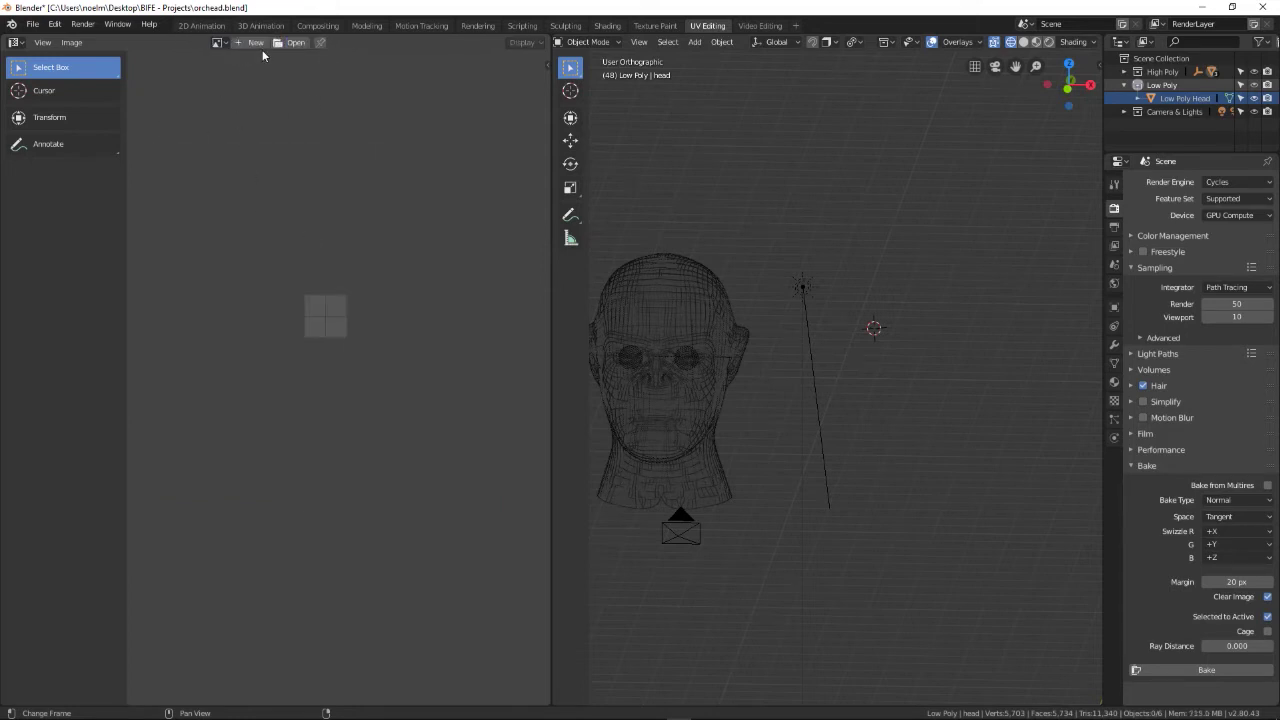